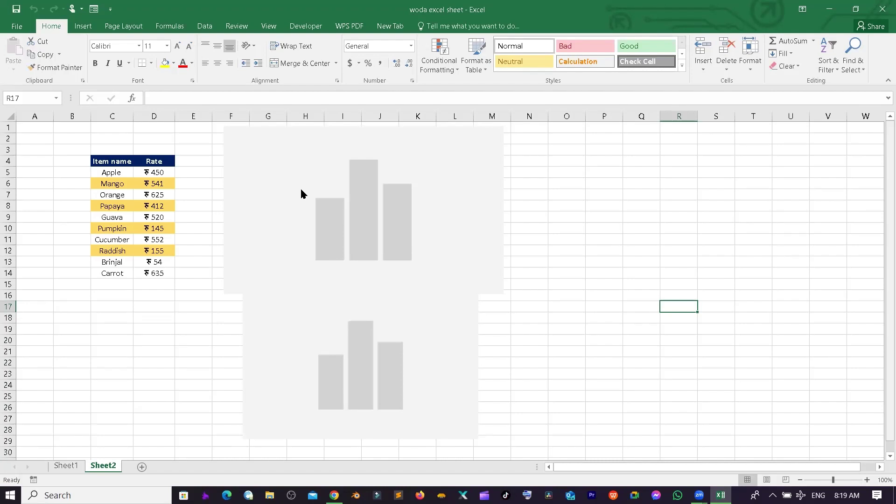
- Add a blank Sheet3 after the Fruit Price chart sheet and select a cell on it
click(421, 226)
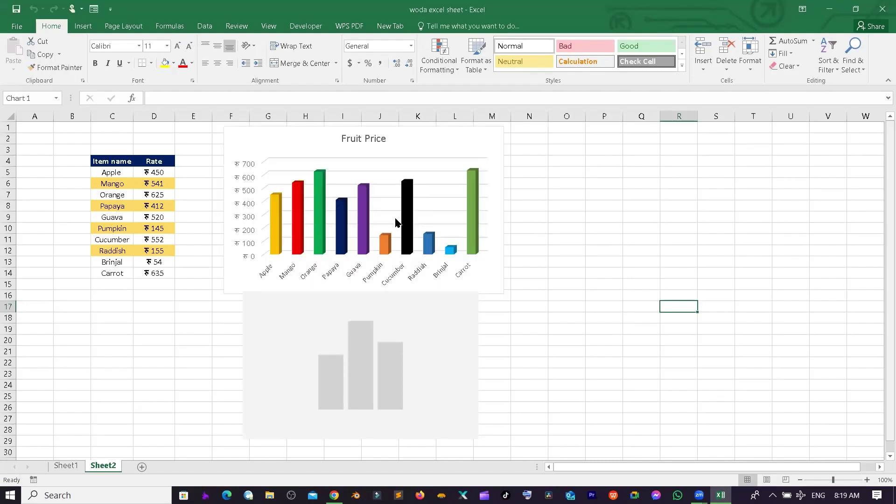
click(715, 239)
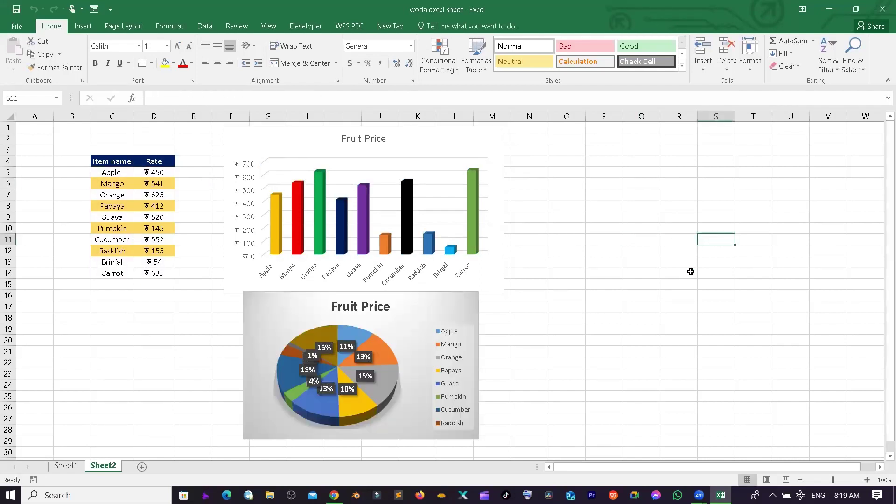
click(142, 467)
click(217, 249)
click(79, 172)
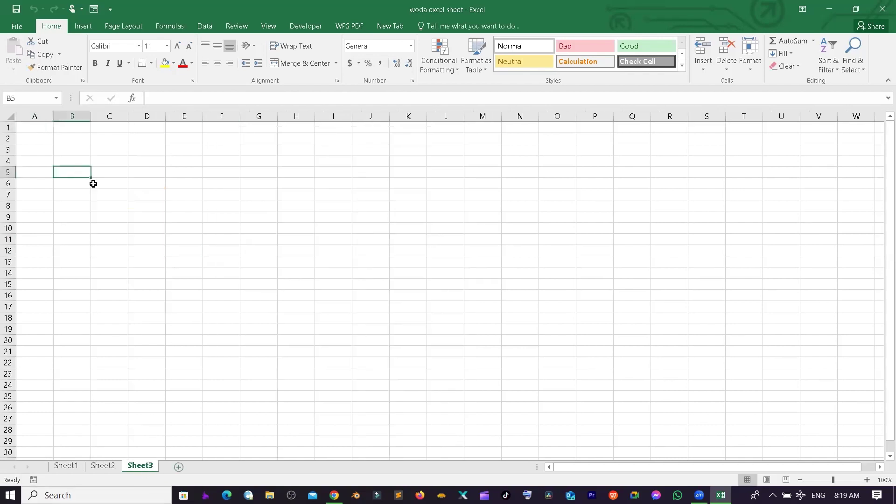
click(62, 163)
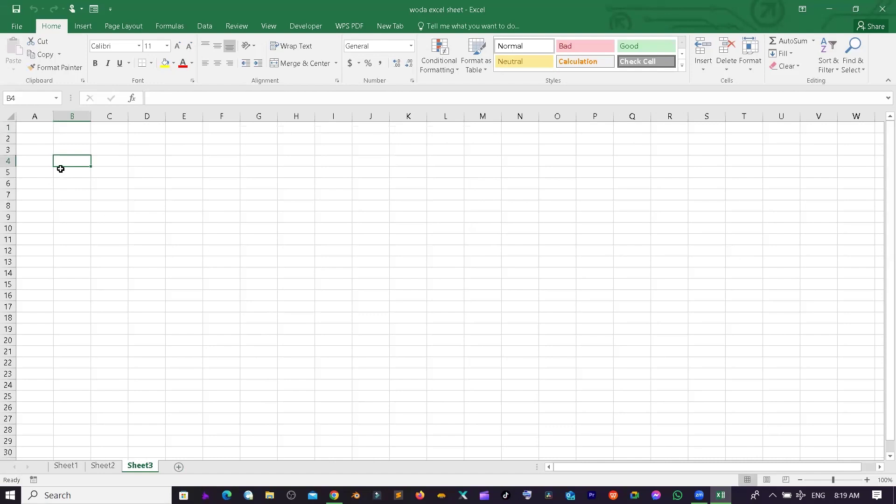
click(35, 161)
click(68, 163)
click(48, 162)
click(81, 159)
click(123, 161)
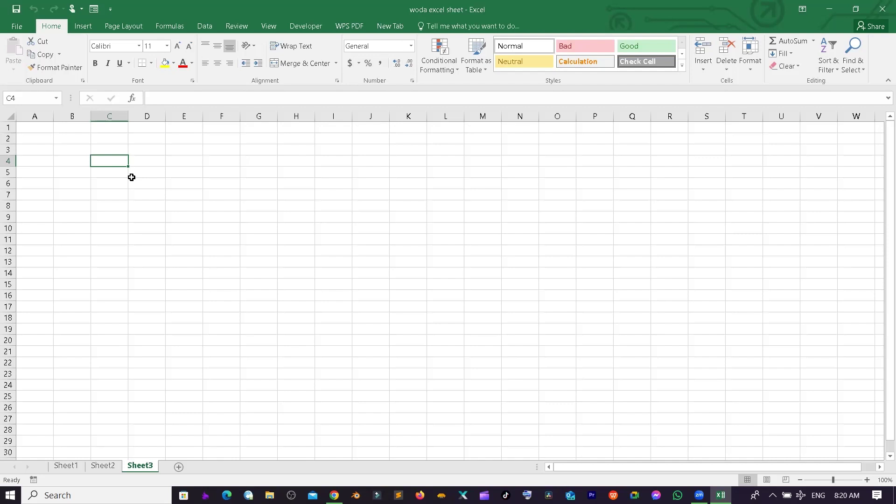
click(69, 163)
click(35, 124)
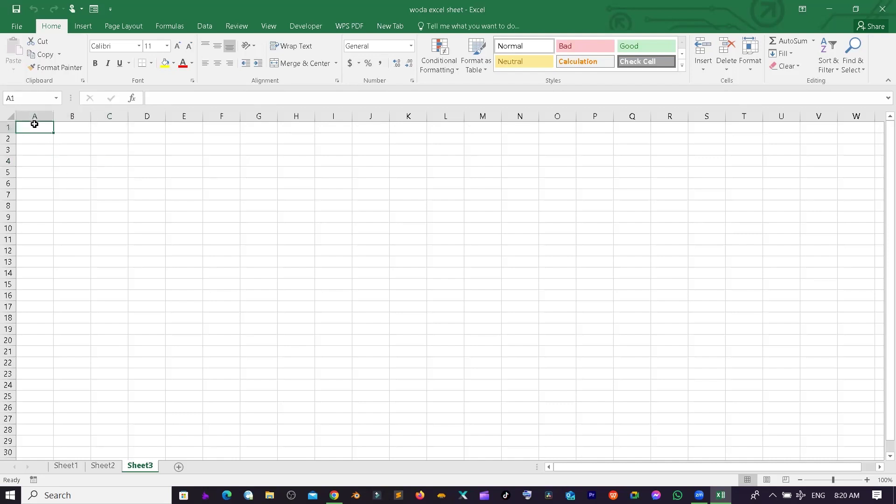
mouse_move(35, 124)
mouse_down()
mouse_move(506, 124)
mouse_move(490, 127)
mouse_up()
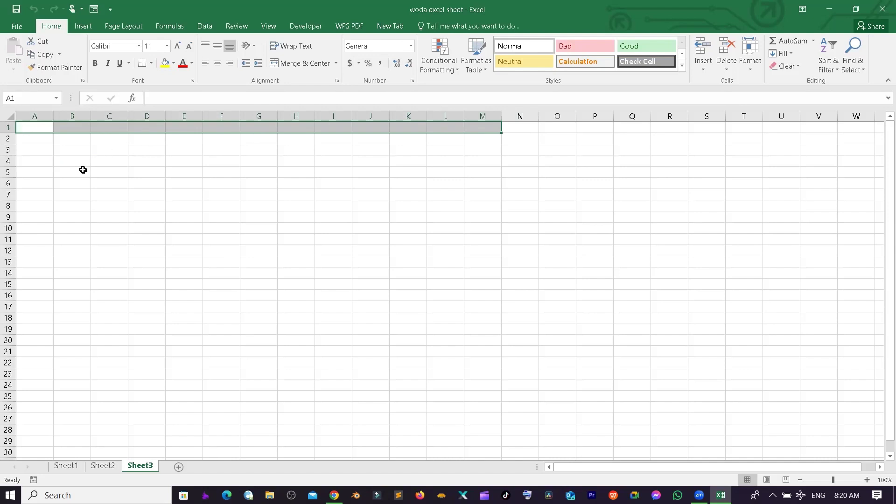
click(32, 185)
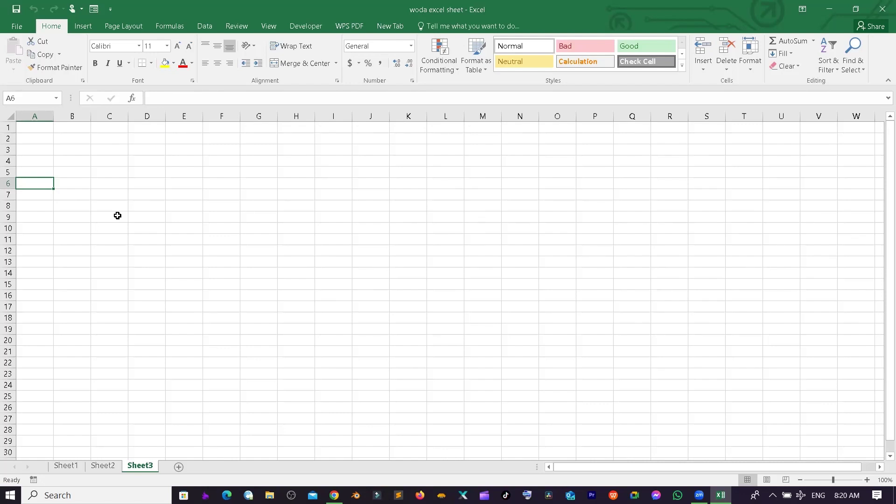
- Enter Employee in A6 and id in A7
key(Down)
key(Down)
key(Up)
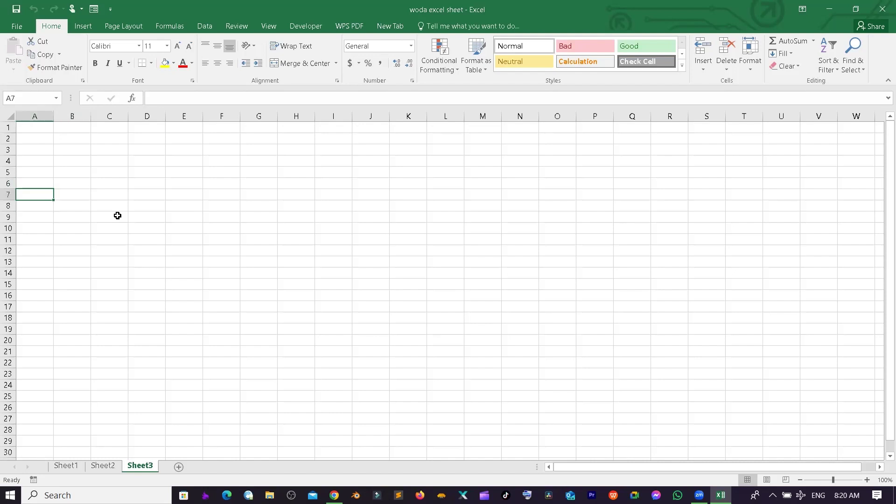
key(Up)
text(Ek)
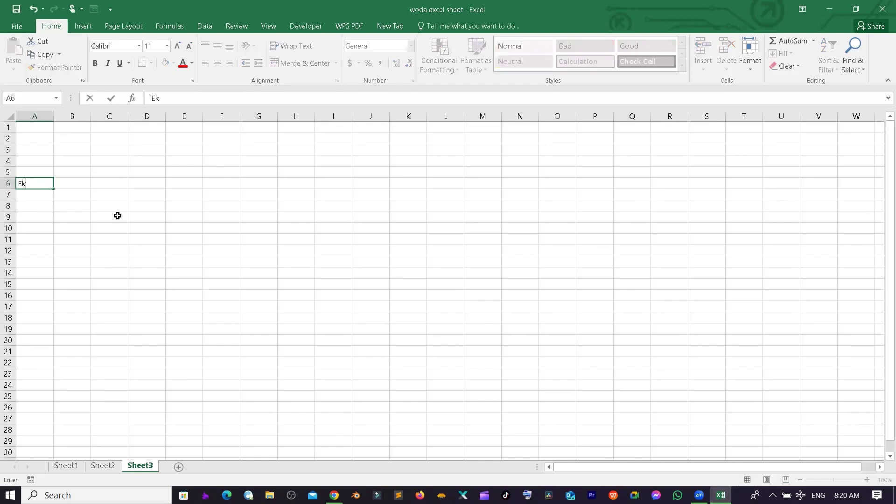
text(mplouyeee)
key(Return)
text(id)
key(Tab)
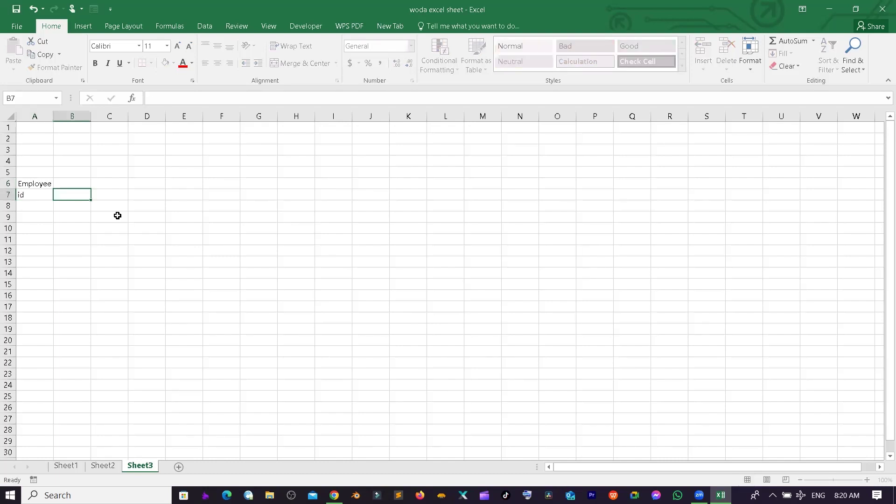
- Fill B7:F7 with the headers Name, Designation, Department, Address and Phone Num
text(Nme)
key(BackSpace)
key(BackSpace)
text(ame)
key(Tab)
text(Designatio)
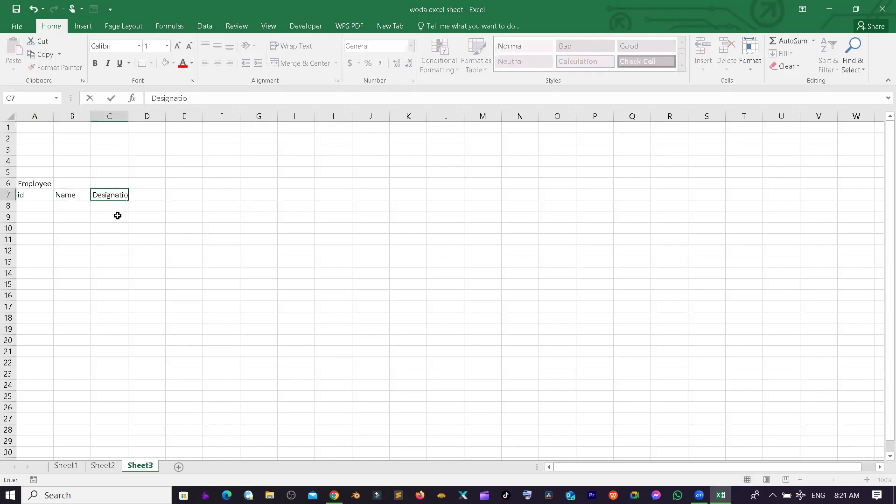
text(n)
key(Tab)
text(P)
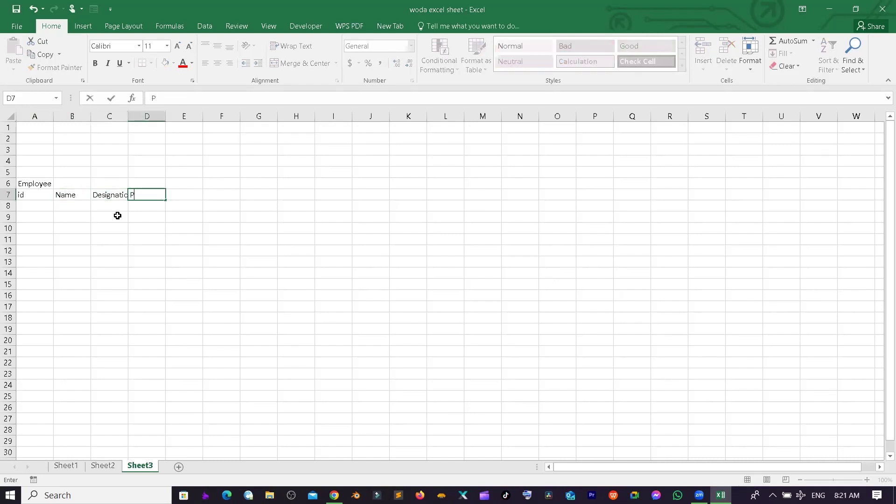
key(BackSpace)
text(Department)
key(Tab)
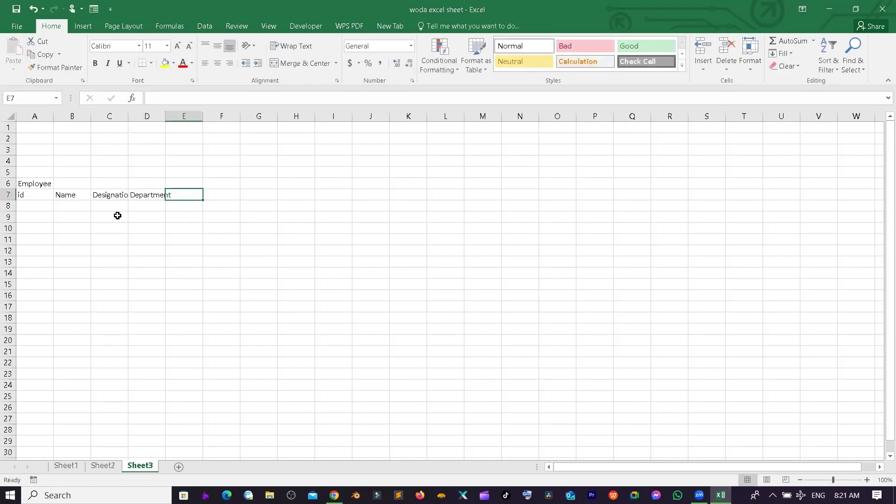
text(Address)
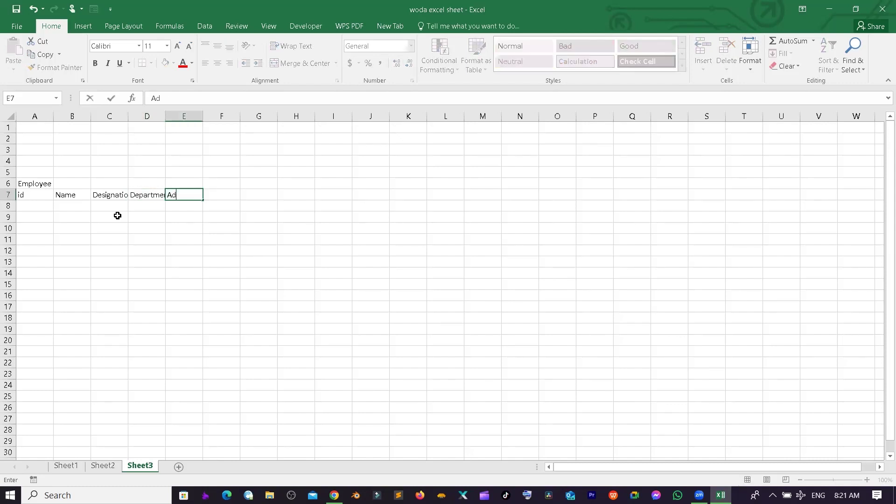
key(Tab)
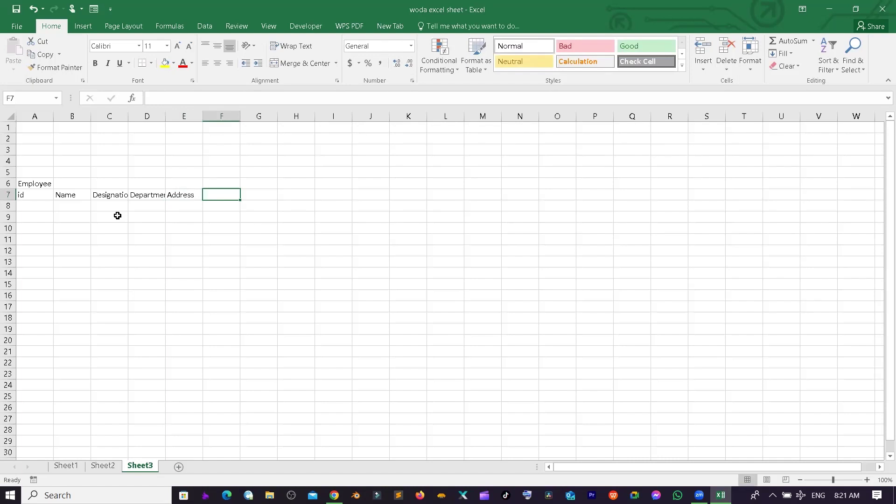
text(Phone Num)
key(Tab)
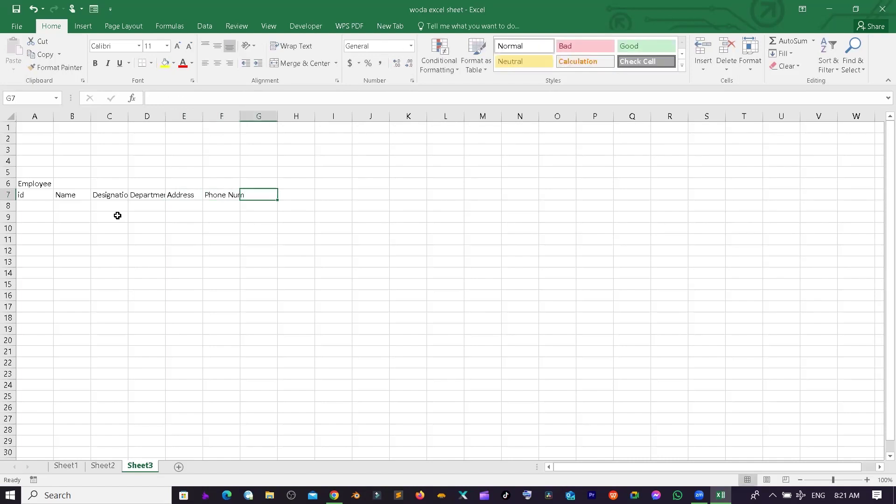
- Enter Date in G6 and Days in G7
key(Up)
text(Date)
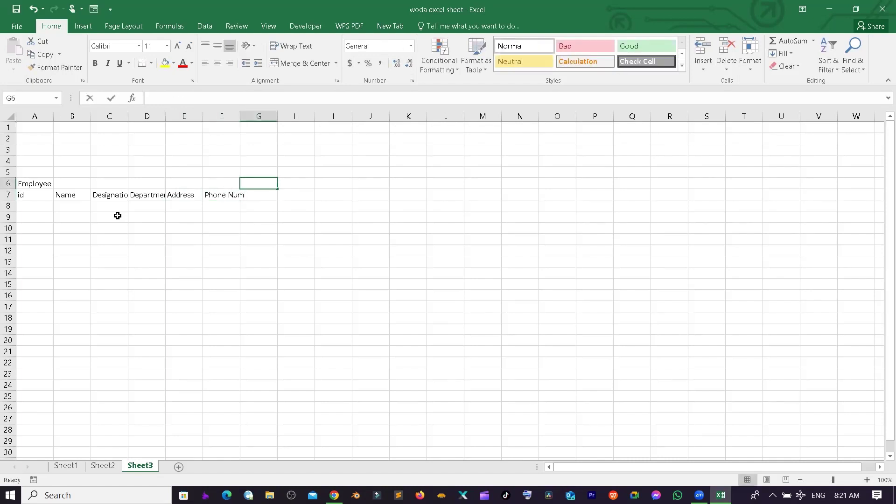
key(Return)
text(Days)
key(Tab)
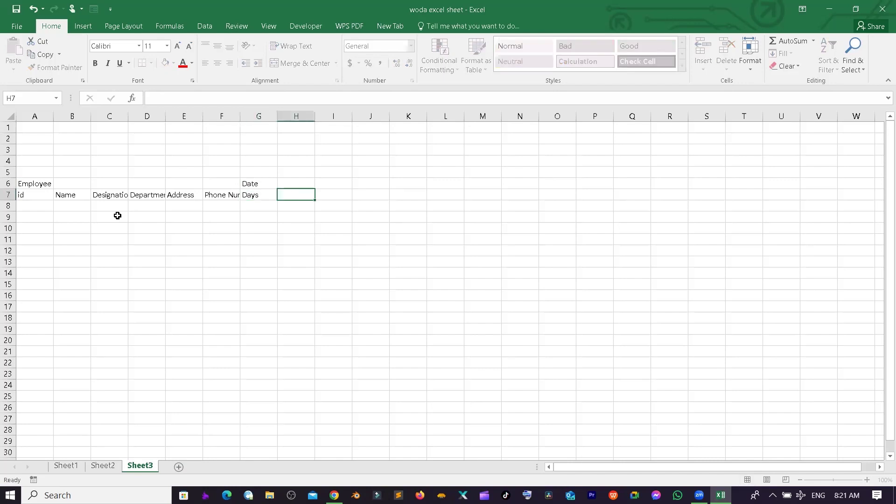
- Copy the Employee label across row 6 from A6 to F6
click(38, 185)
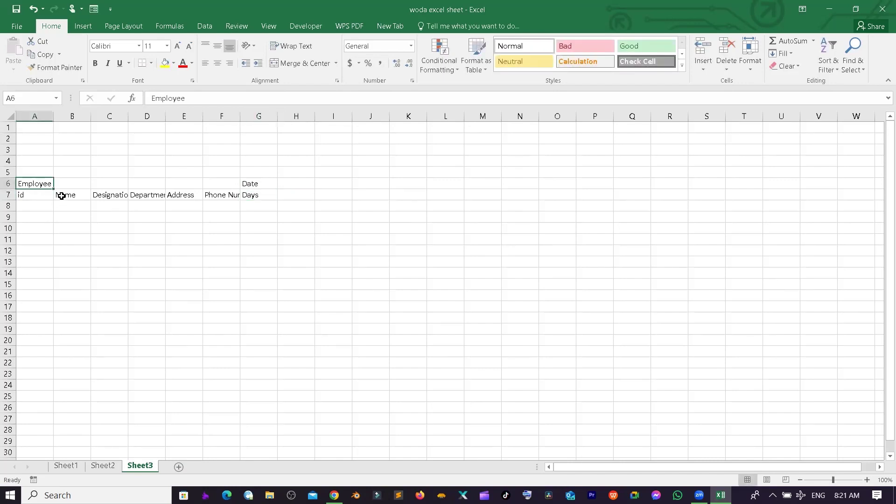
drag(55, 189, 236, 183)
click(236, 207)
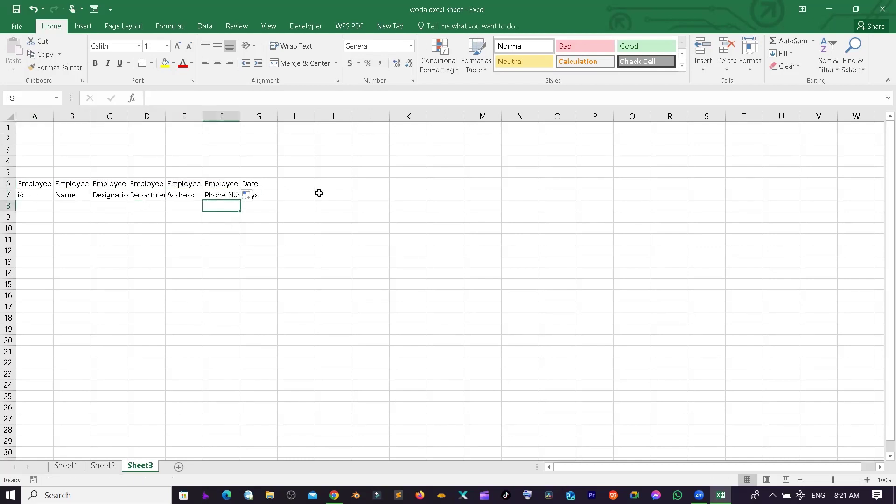
- Enter the weekday names sun and mon in H7:I7
click(281, 193)
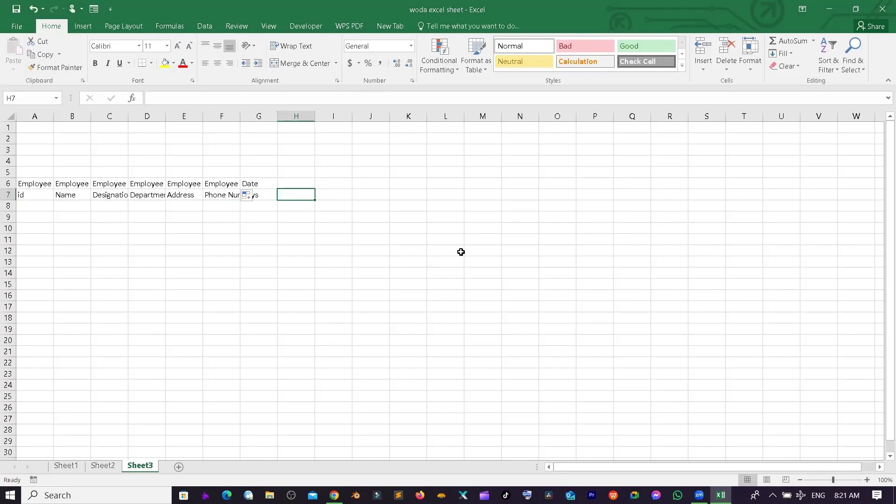
text(1)
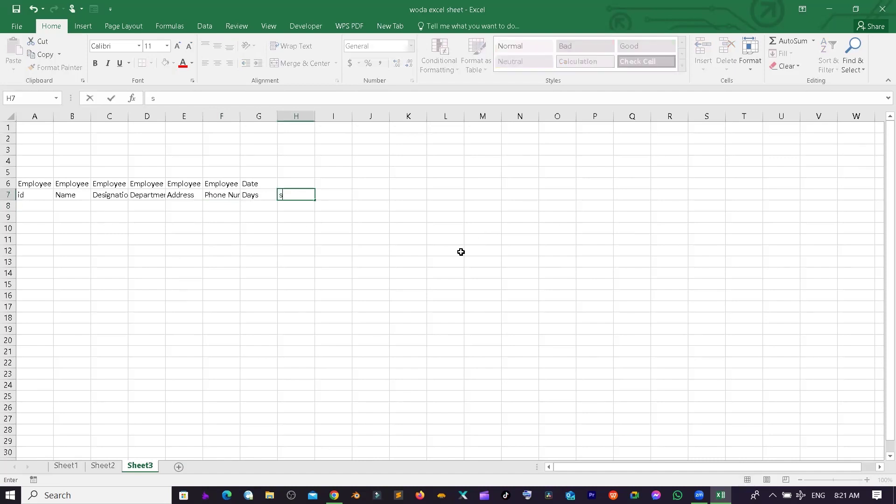
text(um)
key(Tab)
key(Left)
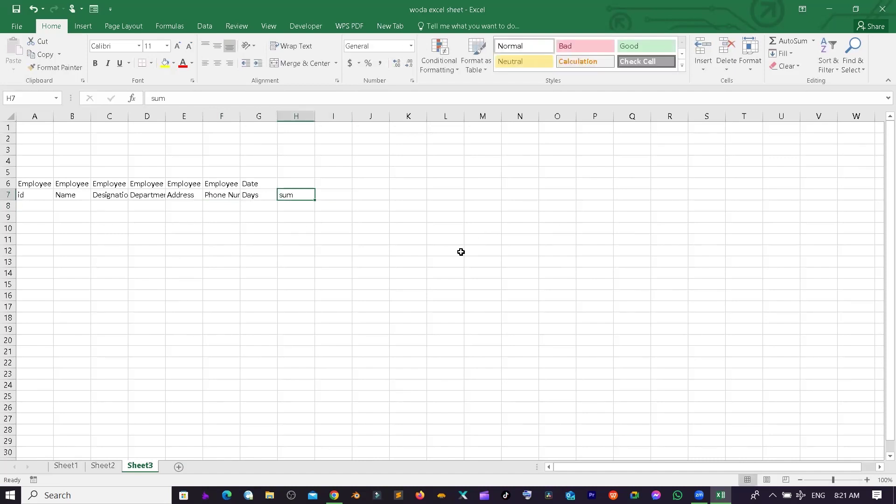
text(sun)
key(Tab)
text(mon)
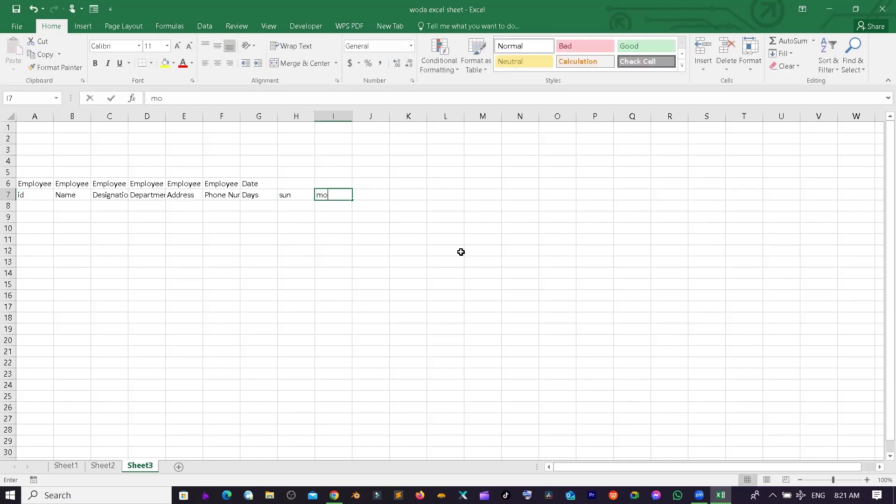
key(Tab)
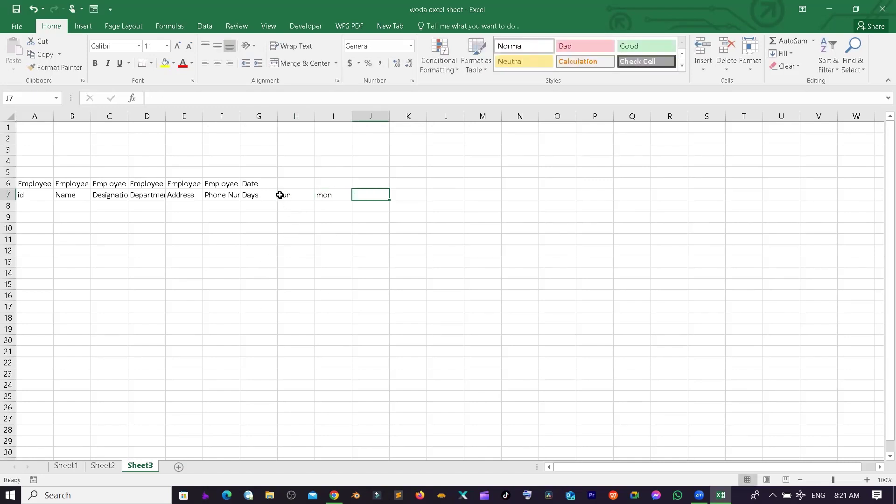
click(281, 195)
drag(298, 193, 329, 193)
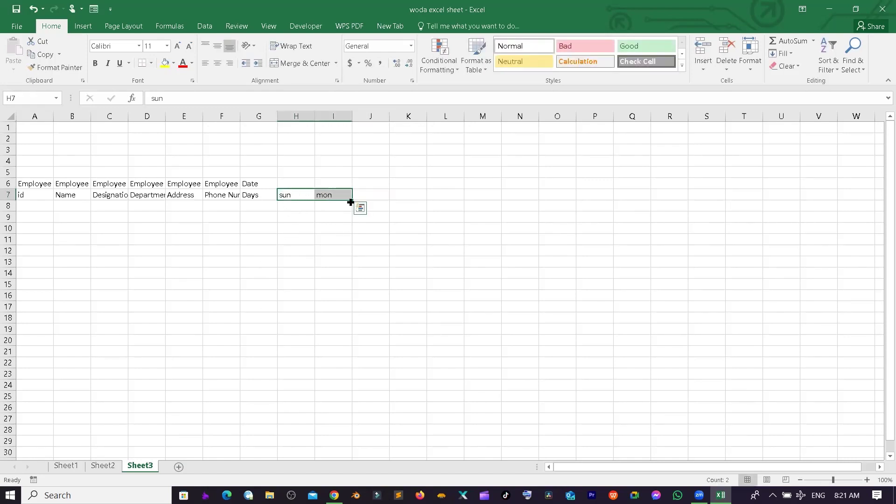
- Number the days 1 to 30 across row 6, starting from 1 and 2 in H6:I6
click(295, 173)
click(294, 184)
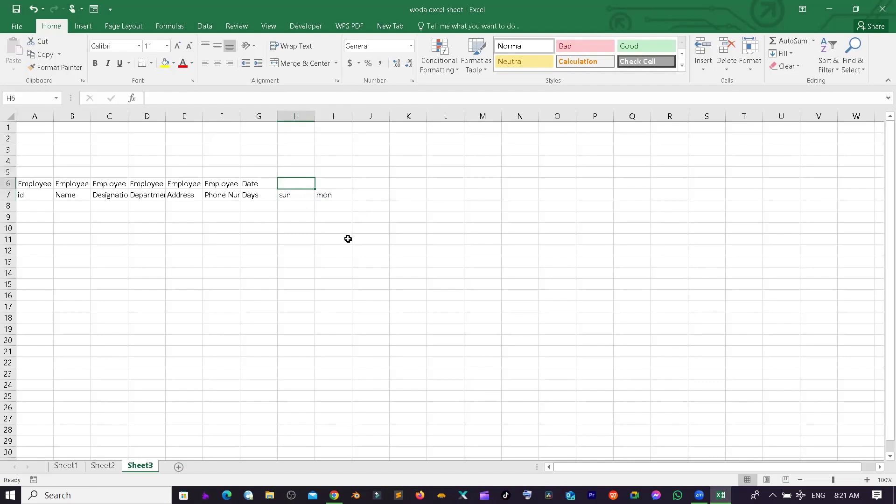
text(1)
key(Tab)
text(2)
key(Tab)
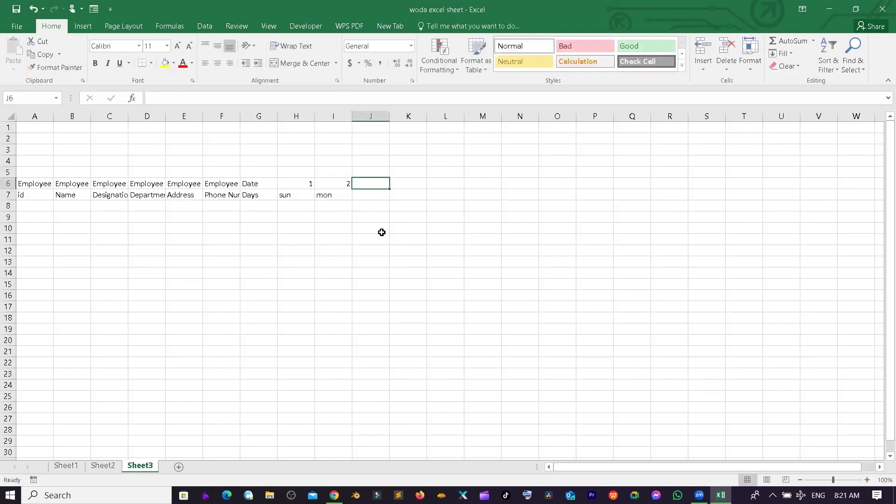
drag(297, 180, 326, 184)
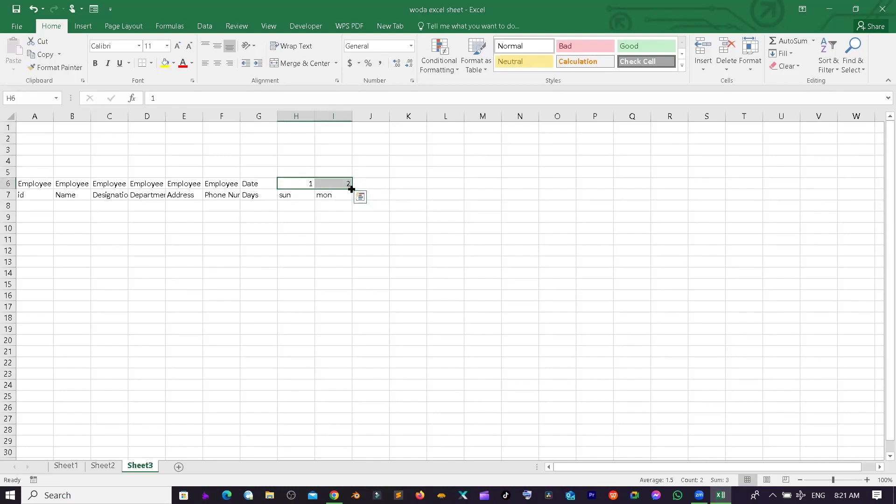
drag(352, 188, 710, 182)
click(534, 263)
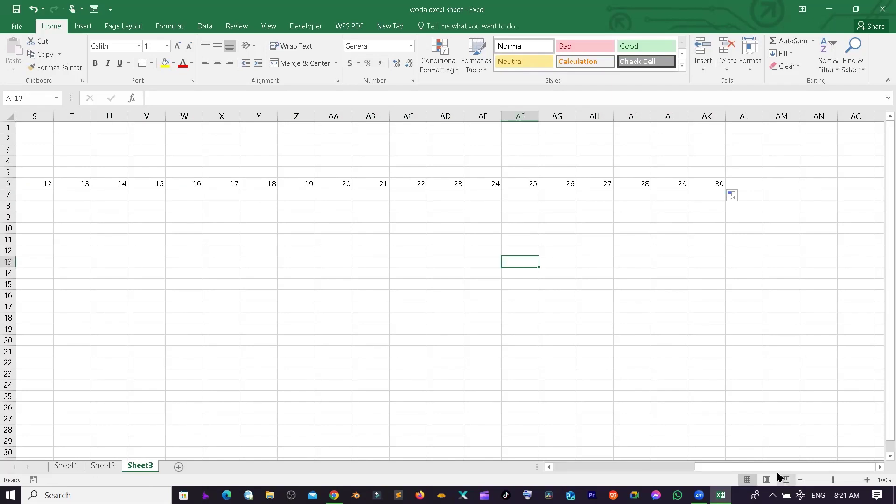
drag(778, 476, 609, 476)
- Fill the weekday names across row 7 beneath the day numbers through AK7
click(282, 185)
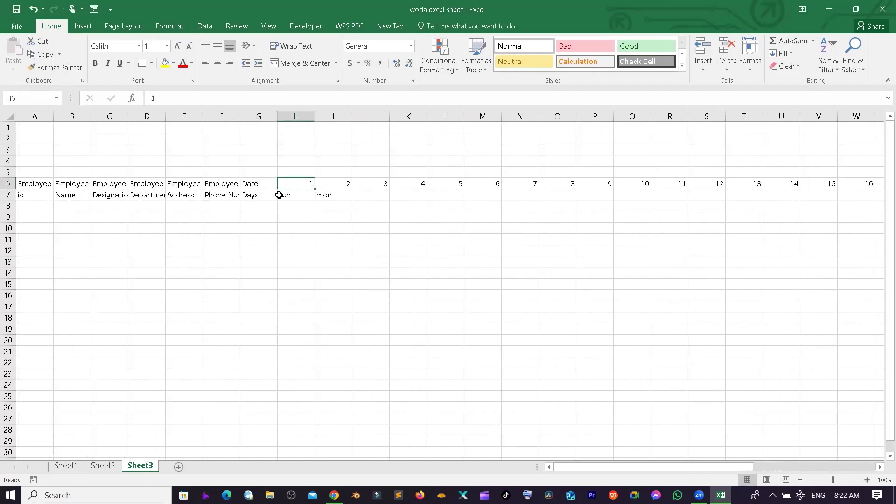
drag(279, 195, 845, 206)
click(471, 242)
click(431, 325)
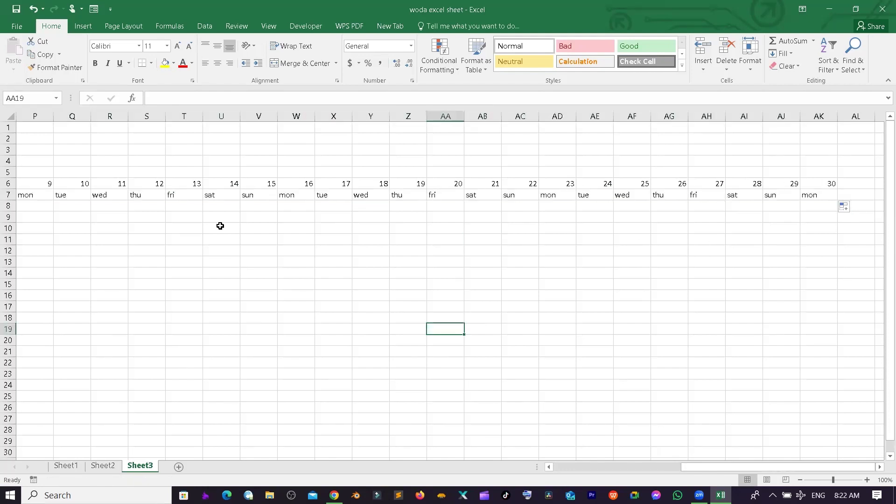
click(225, 219)
click(336, 272)
- Centre-align the contents of the entire sheet
key(ctrl+a)
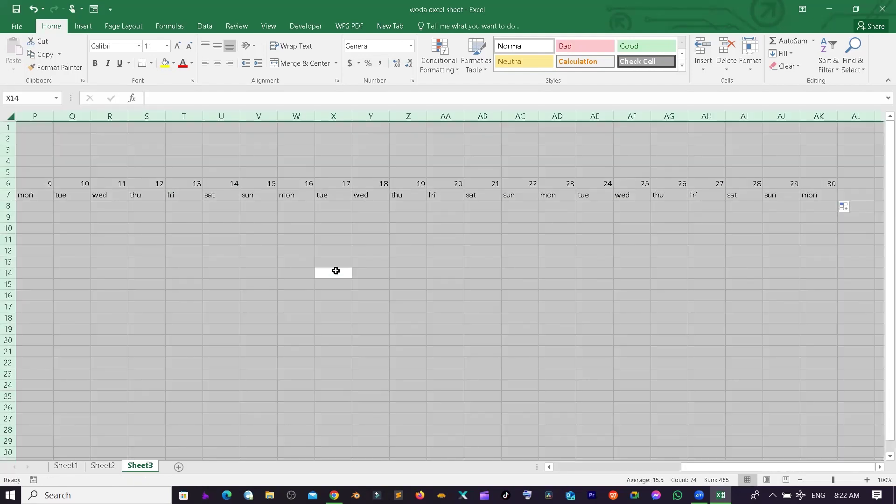
click(219, 67)
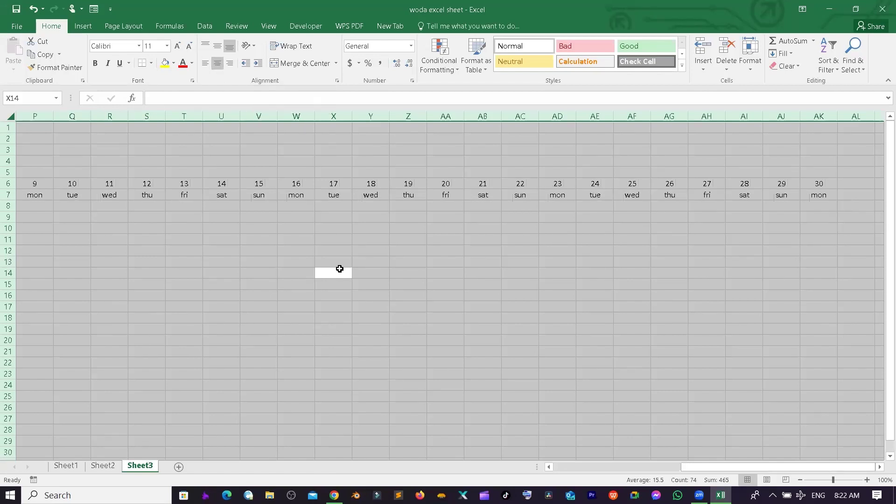
click(339, 270)
drag(848, 467, 632, 467)
click(273, 348)
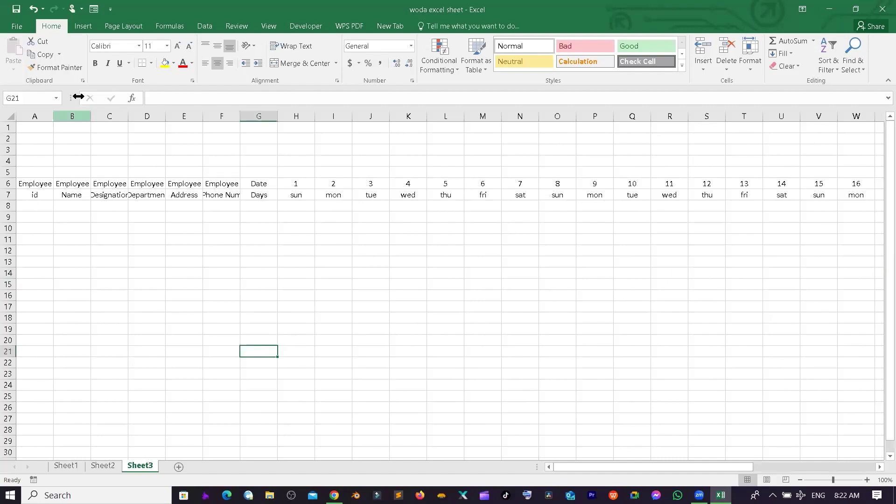
- Widen column B and AutoFit columns C to F to their header labels
drag(91, 116, 145, 116)
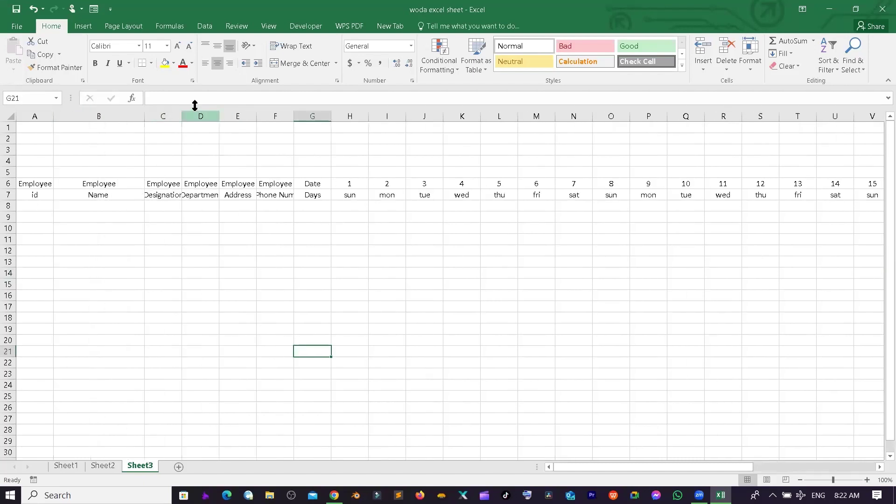
click(191, 118)
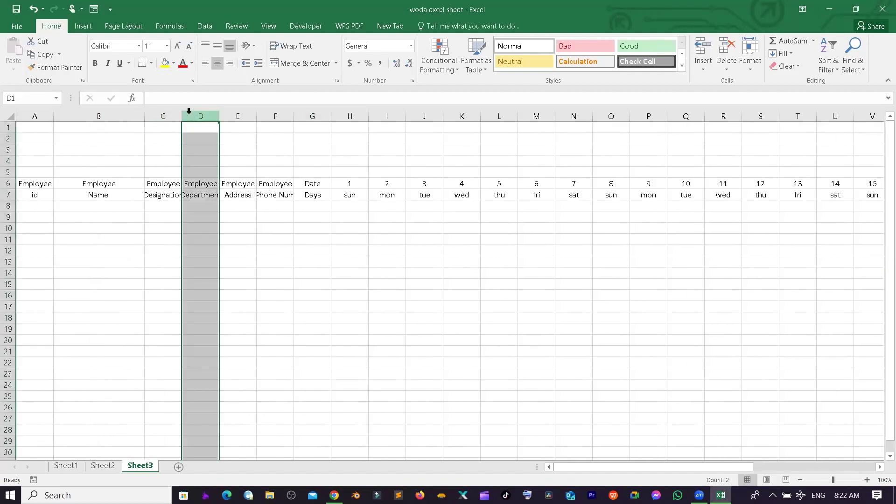
double_click(185, 116)
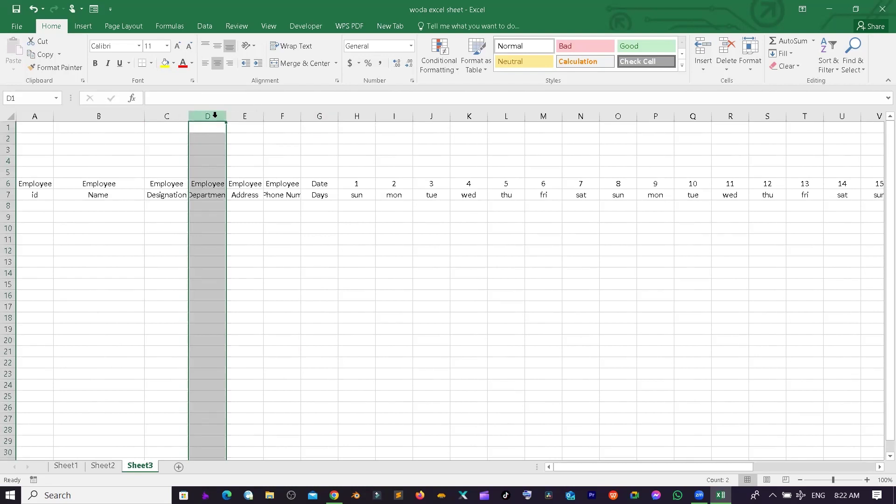
double_click(223, 115)
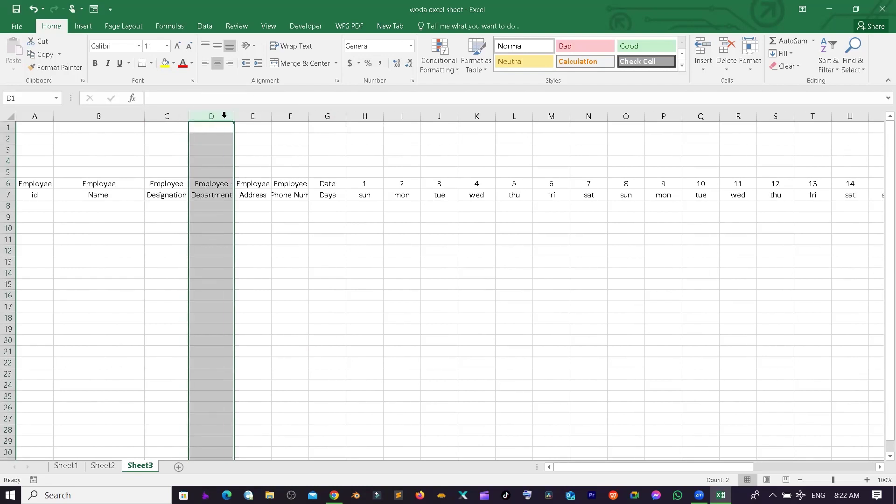
double_click(271, 116)
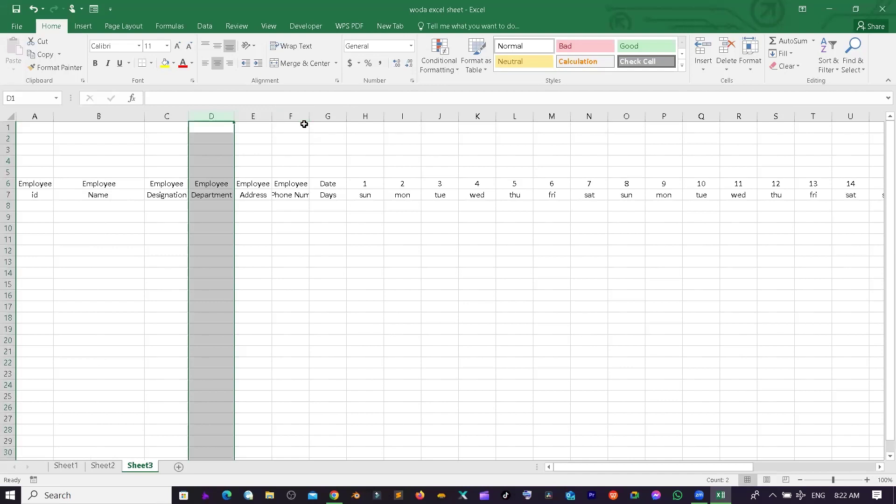
double_click(309, 117)
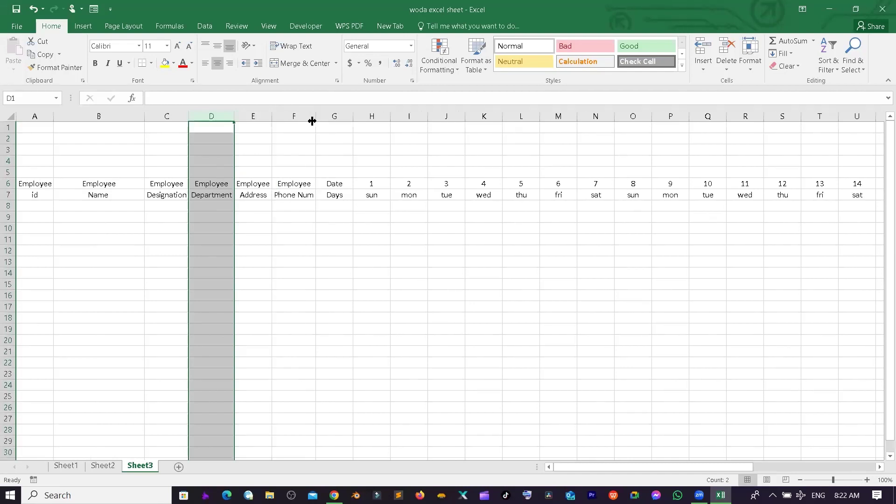
click(98, 172)
- Give the A6:F7 header block a dark blue fill and white font colour
click(32, 186)
drag(123, 186, 306, 195)
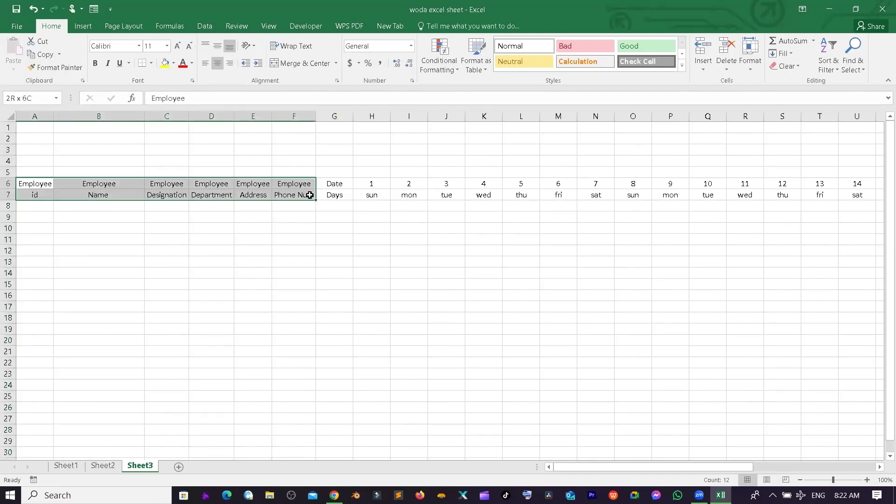
click(182, 63)
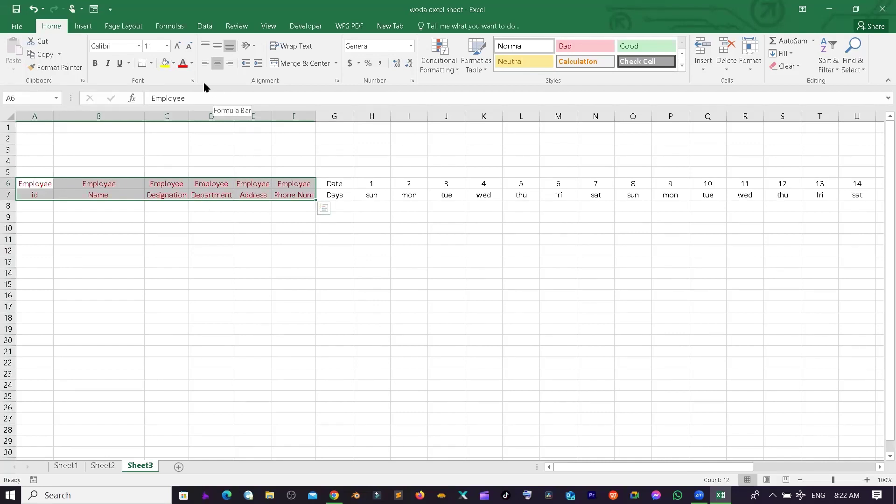
click(172, 65)
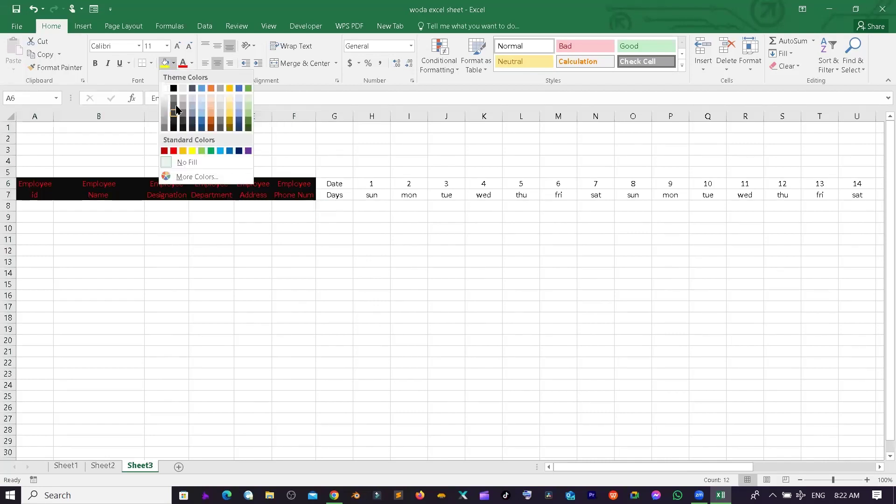
click(174, 88)
click(191, 66)
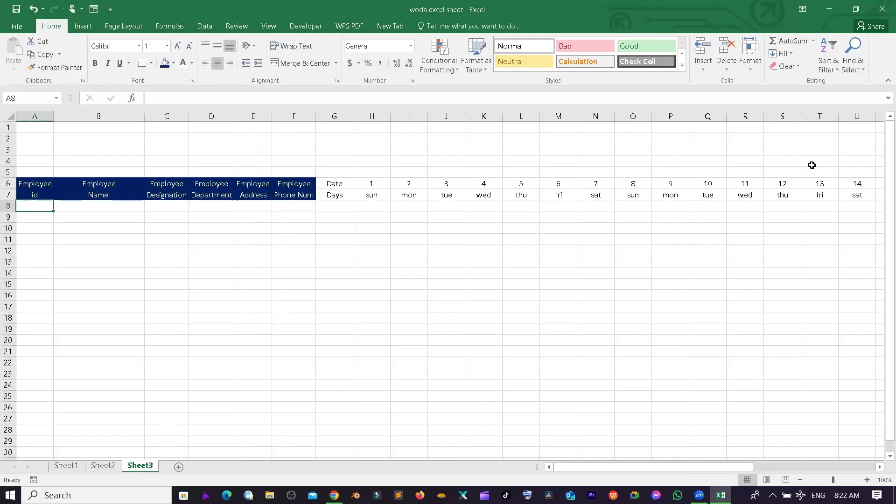
- Enter E1011 and E1012 in A8:A9 and fill the ids down to E1021 in A18
text(E)
text(1011)
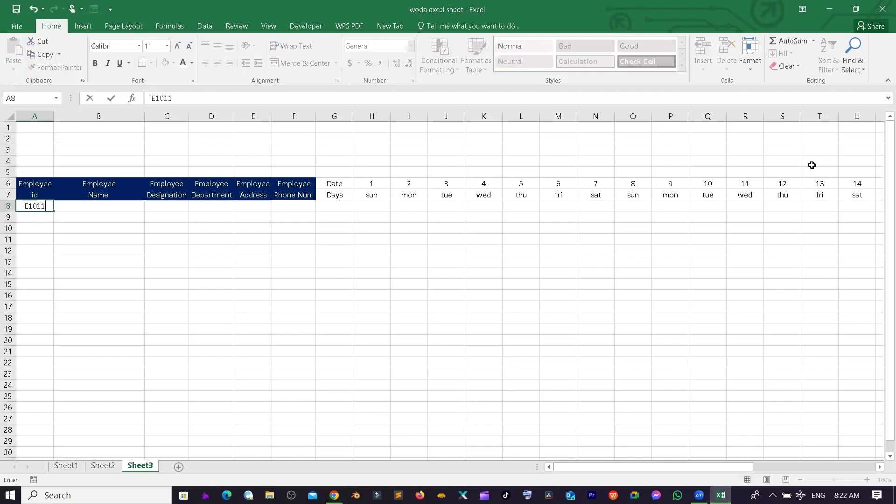
key(Return)
text(E1012)
key(Return)
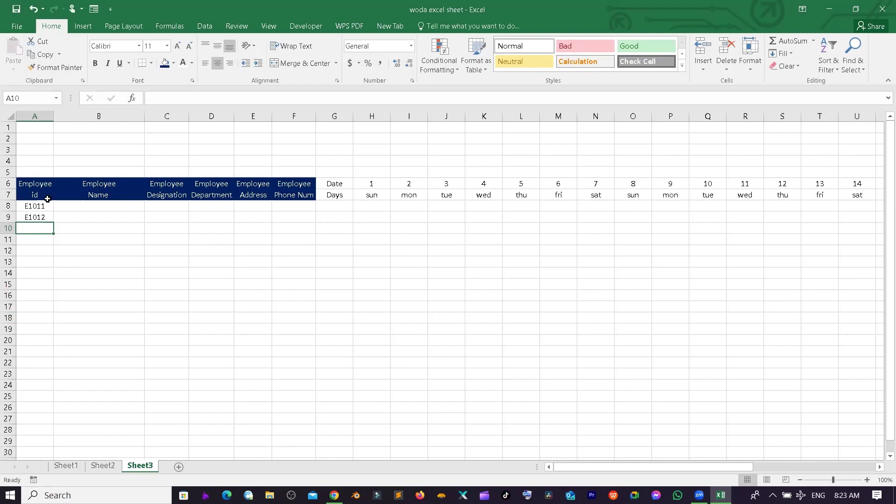
drag(45, 199, 56, 319)
click(59, 210)
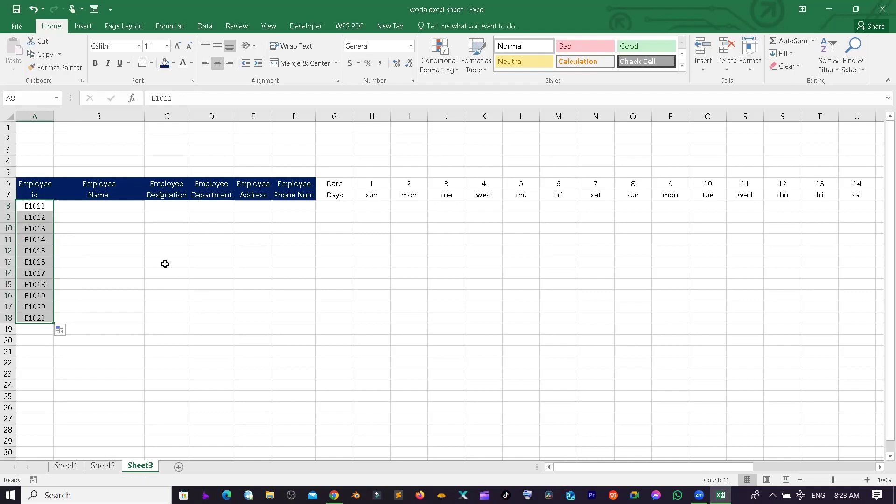
click(66, 211)
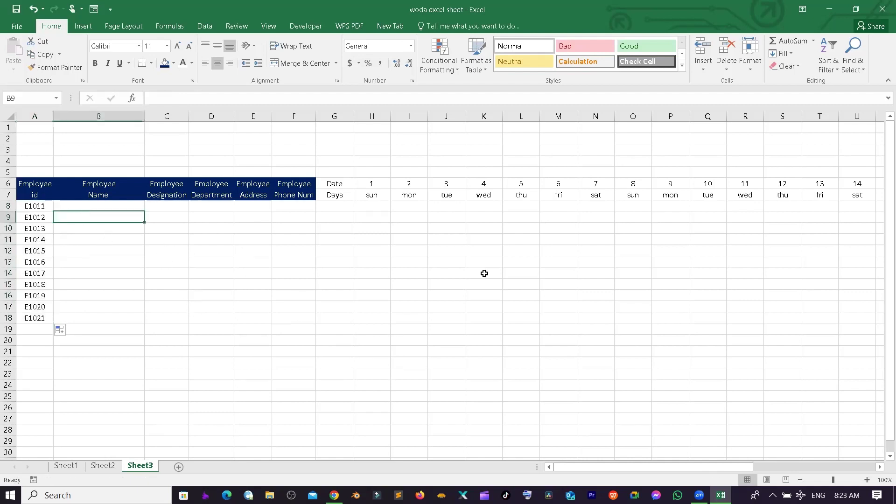
- Enter the first six employee names in B8:B13
text(Ram)
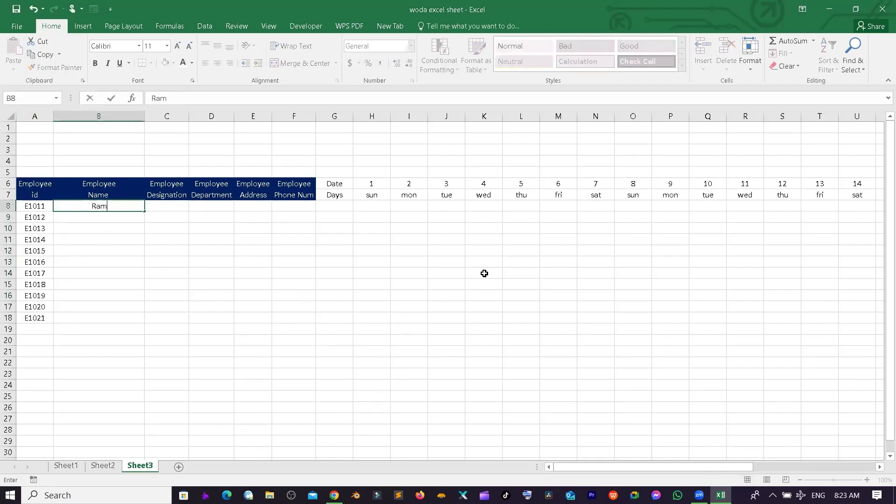
key(Return)
text(Shyam)
key(Return)
text(Hari)
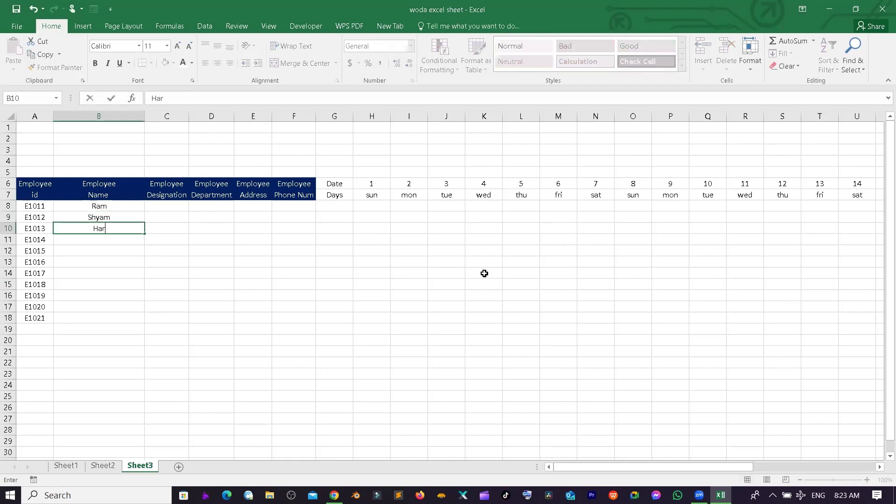
key(Return)
text(Gita)
key(Return)
text(Sita)
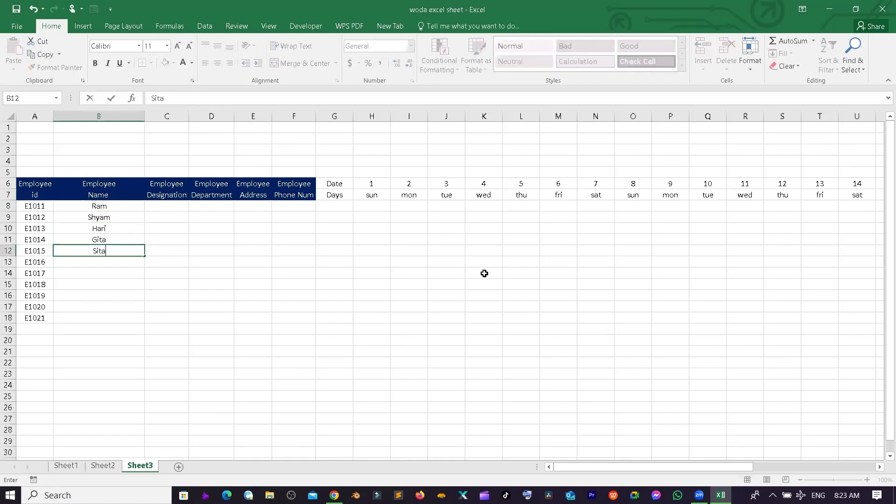
key(Return)
text(Anita)
key(Return)
- Enter the remaining five employee names in B14:B18
text(Pramita)
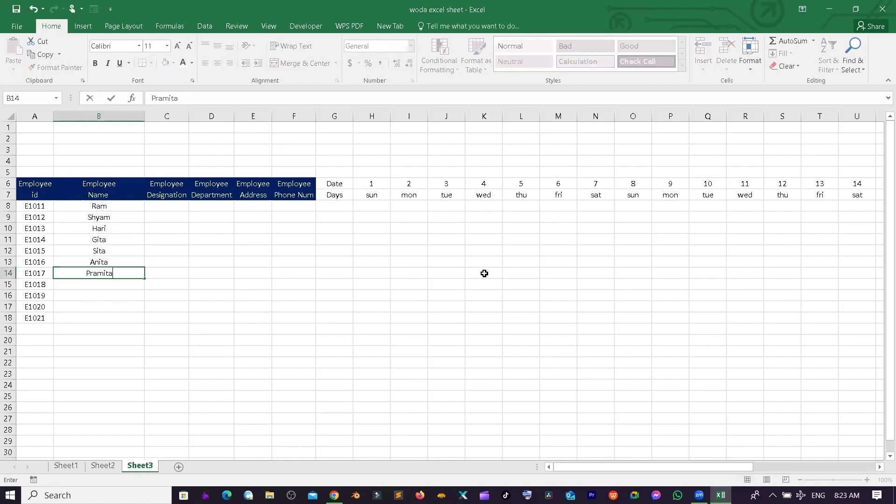
key(Return)
text(Sanjita)
key(Return)
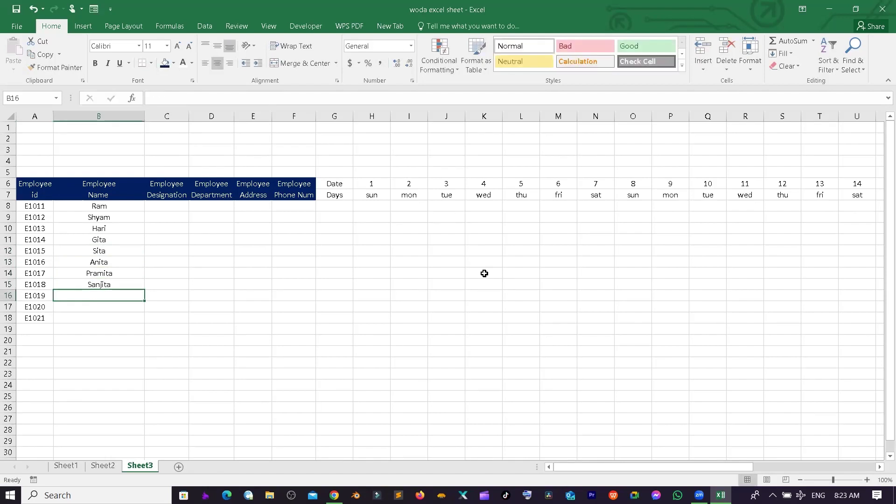
text(Kunjana)
key(Return)
key(Return)
text(Manjana)
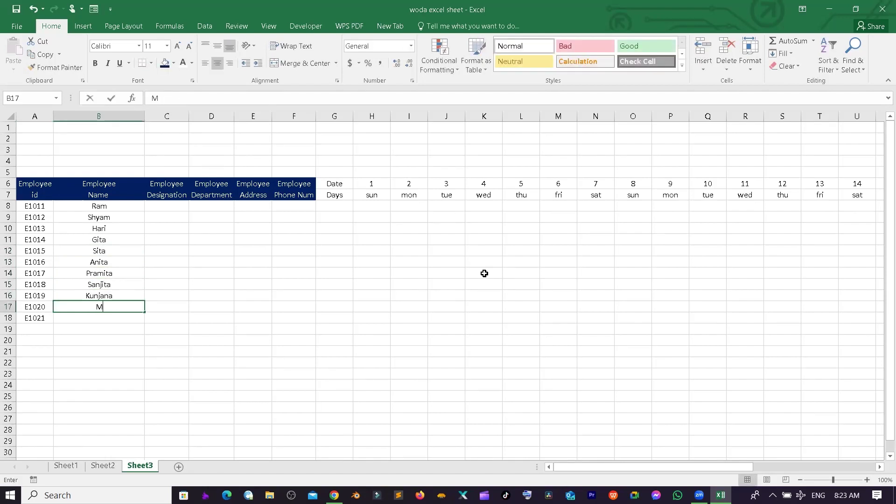
key(Return)
text(Samjhana)
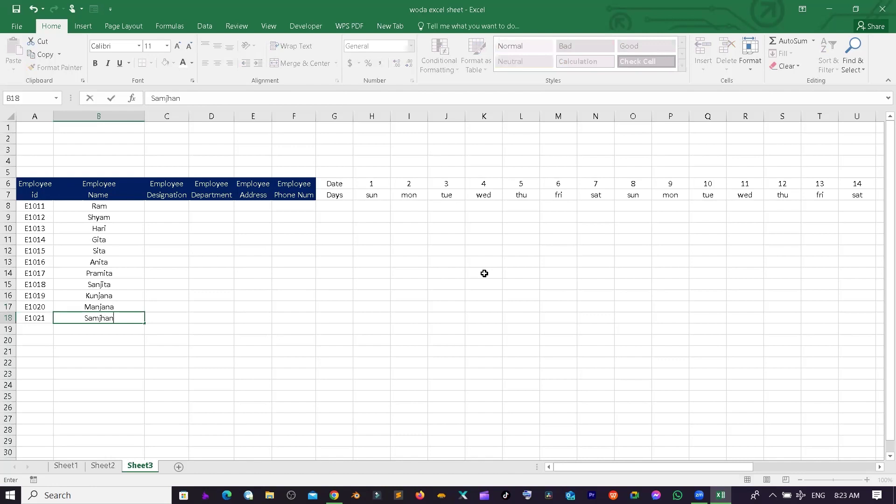
key(Tab)
key(Up)
key(Up)
key(Up)
key(Up)
key(Up)
key(Up)
key(Up)
key(Up)
key(Up)
key(Up)
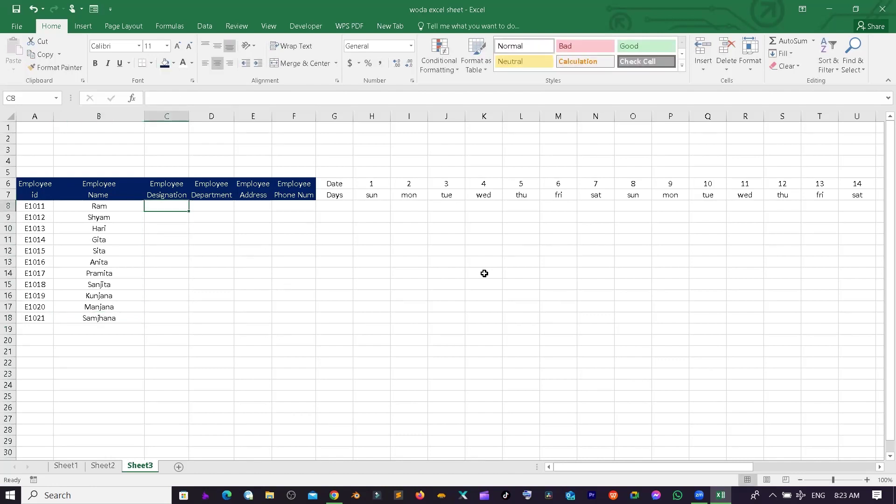
- Enter the designations HRM, FM, Manager and Sub Manager in C8:C11
text(H)
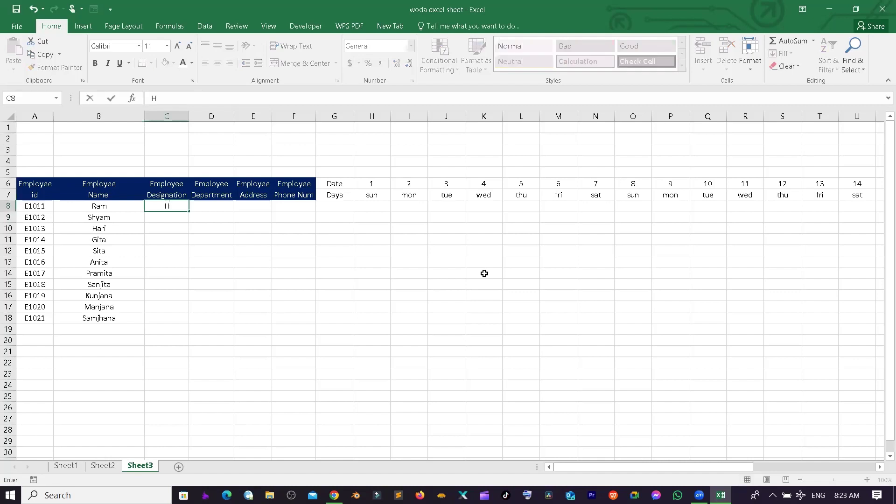
text(RM)
key(Return)
text(FM)
key(Return)
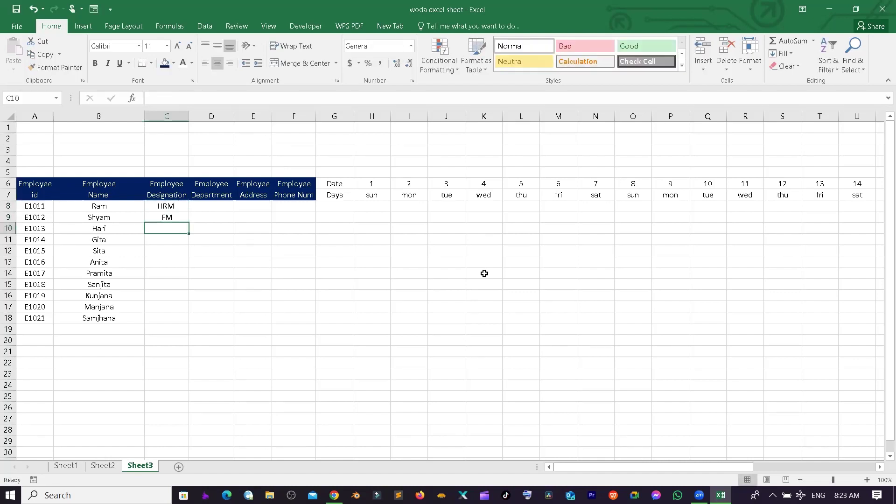
text(Mangel)
key(BackSpace)
key(BackSpace)
key(BackSpace)
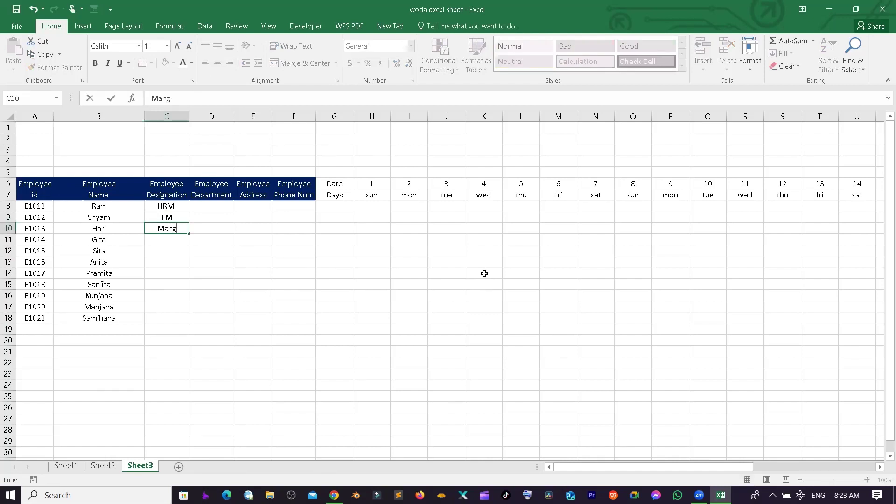
text(ager)
key(Return)
text(Sub Manager)
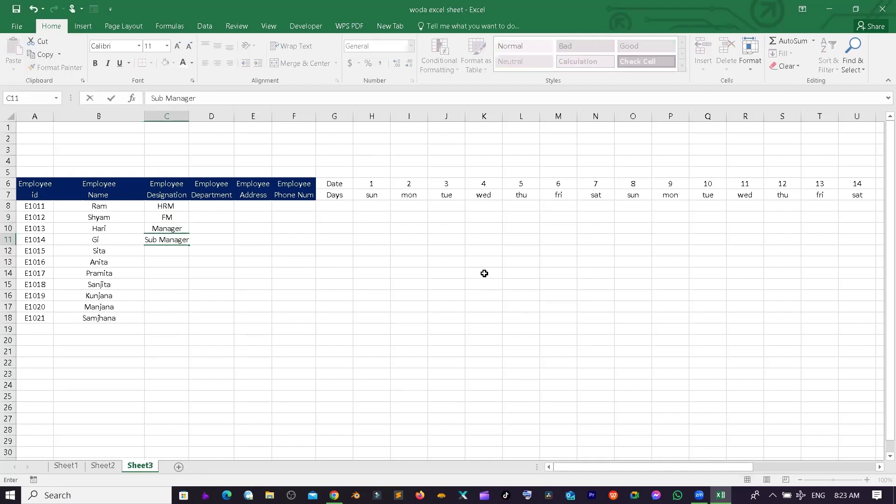
key(Return)
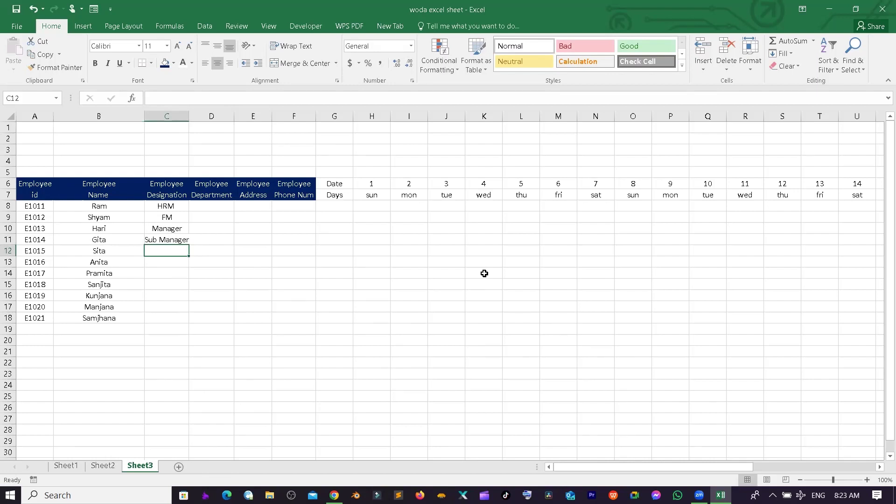
- Enter Employee as the designation in C12 through C18
text(S)
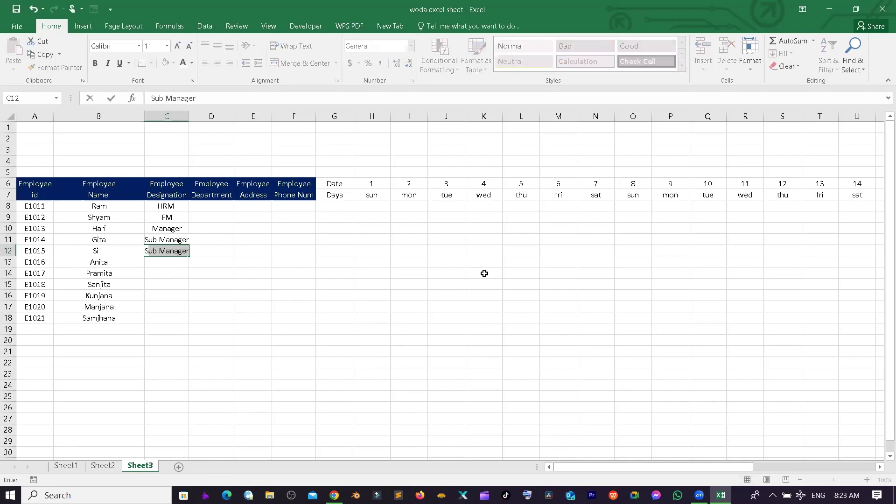
key(BackSpace)
key(BackSpace)
text(Empl)
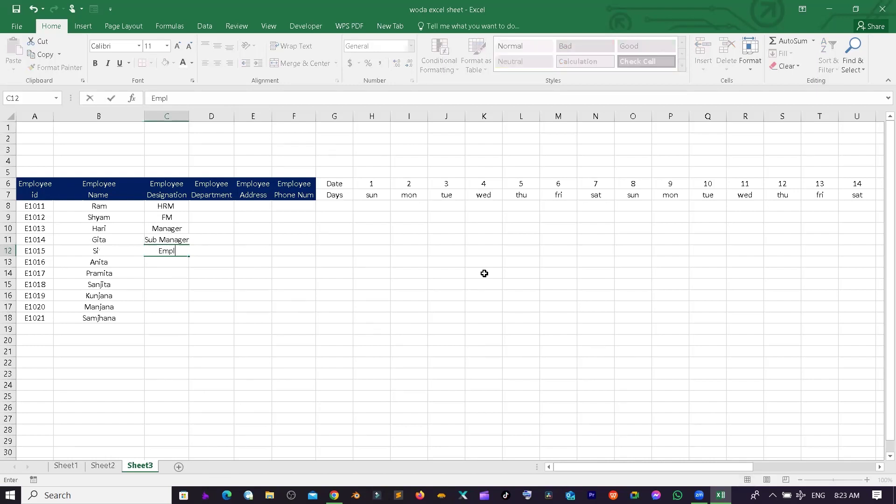
text(oyee)
key(Return)
text(Employee)
key(Return)
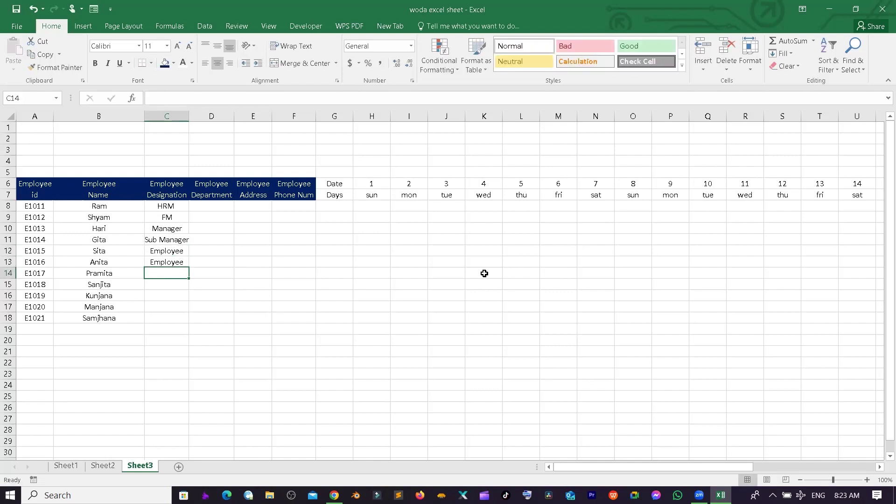
text(Employee)
key(Return)
text(Employee)
key(Return)
text(Employee)
key(Return)
text(Employee)
key(Return)
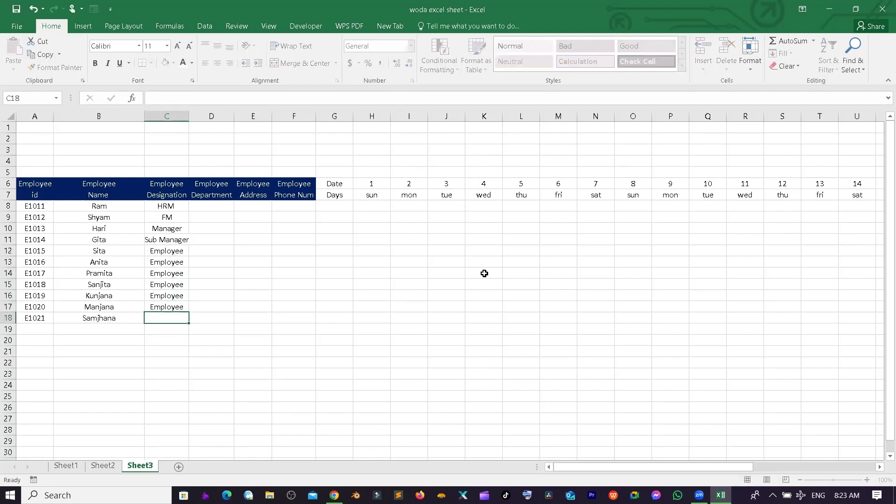
text(Employee)
key(Return)
key(Right)
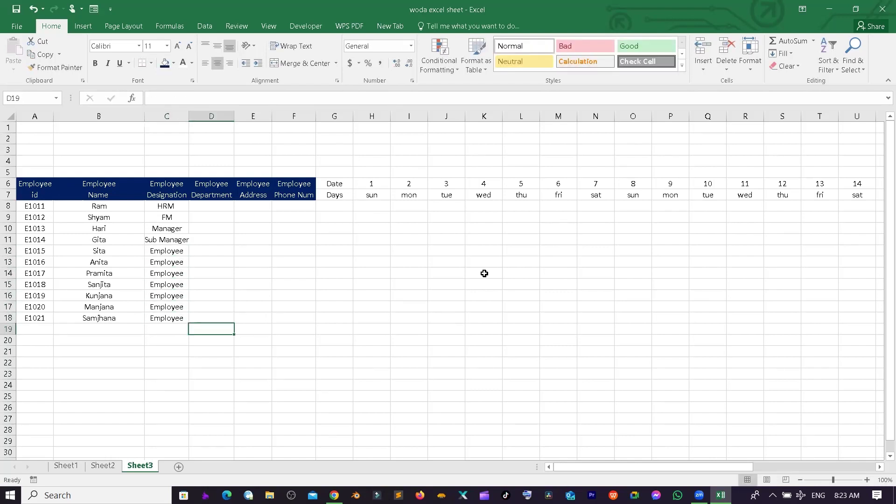
key(Up)
key(Up)
key(Up)
key(Up)
key(Up)
key(Up)
key(Up)
key(Up)
key(Up)
key(Up)
key(Up)
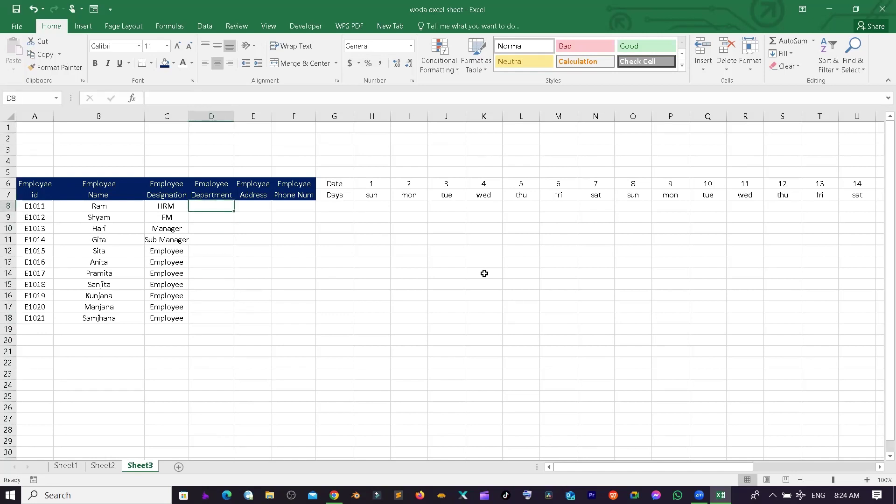
- Enter Human Resource, Finance and Store in D8, D9 and D10
text(Human)
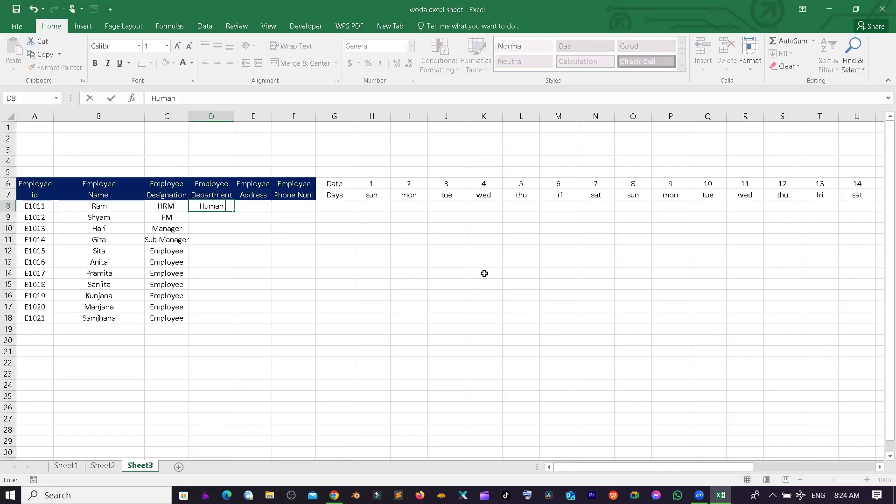
text( Resource)
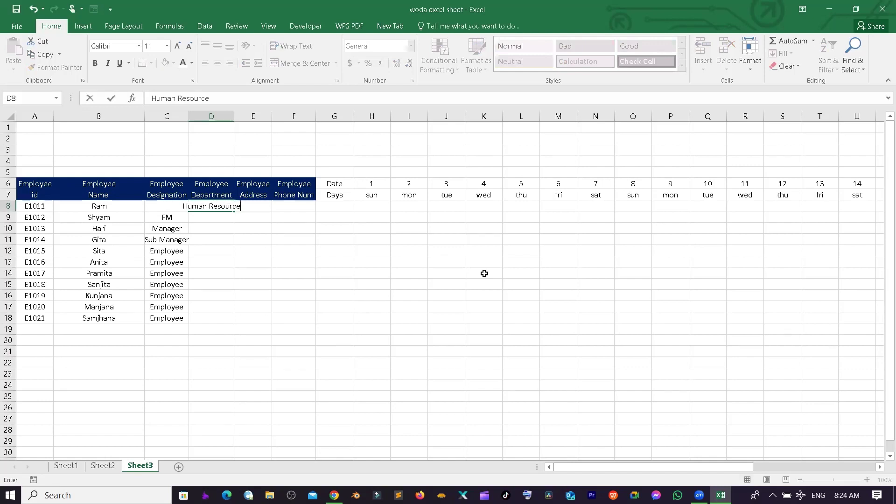
key(Return)
text(Finance)
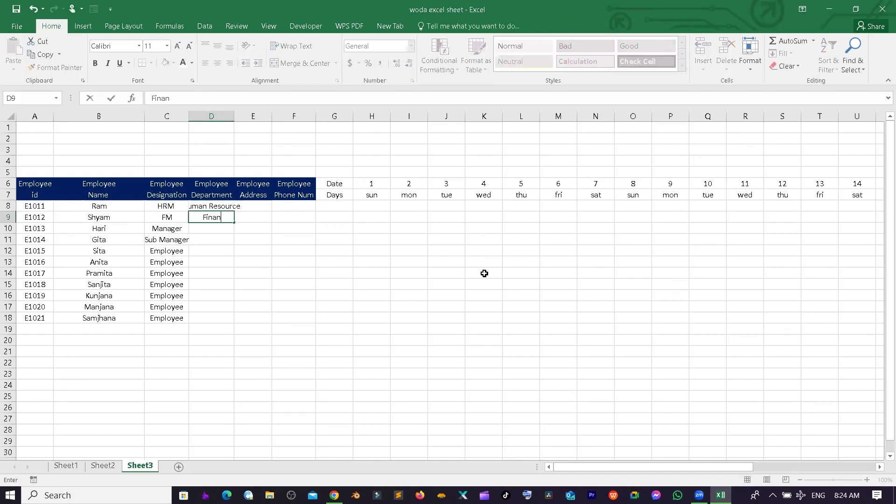
key(Return)
text(Store)
key(Return)
- Clear the mistyped D11 entry and fill Store from D10 down to D18
text(str)
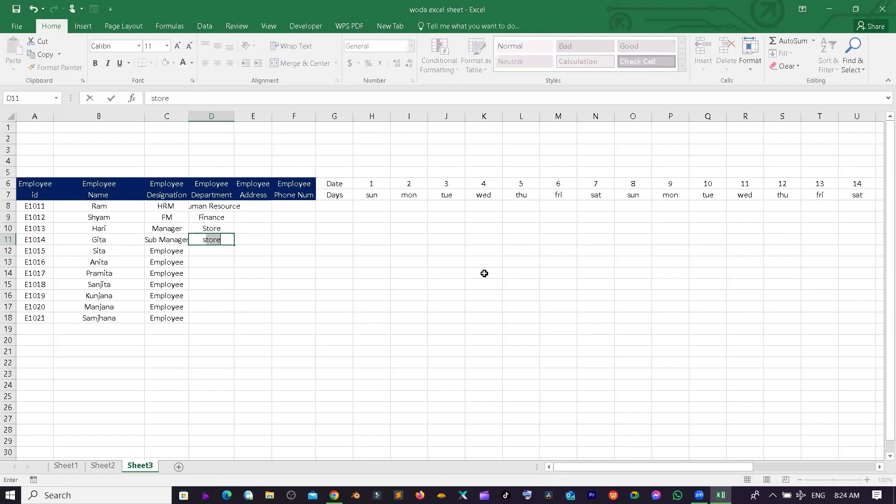
text(or)
click(252, 273)
click(223, 241)
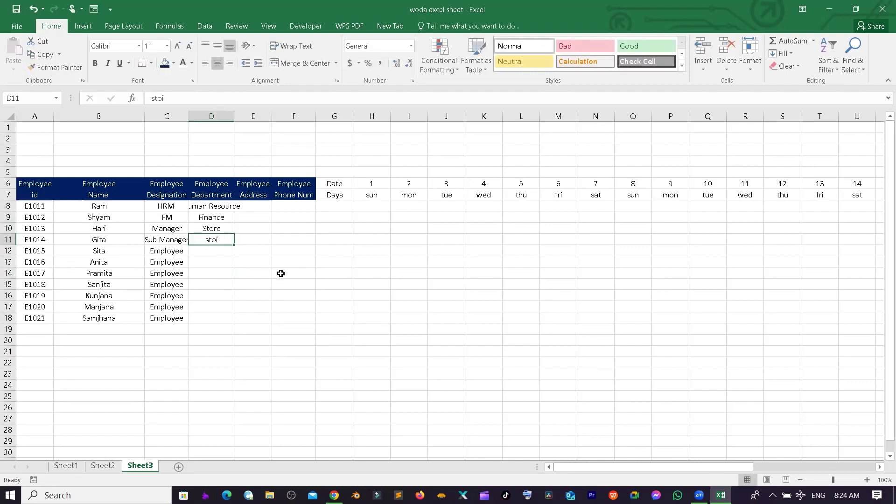
key(Delete)
click(212, 228)
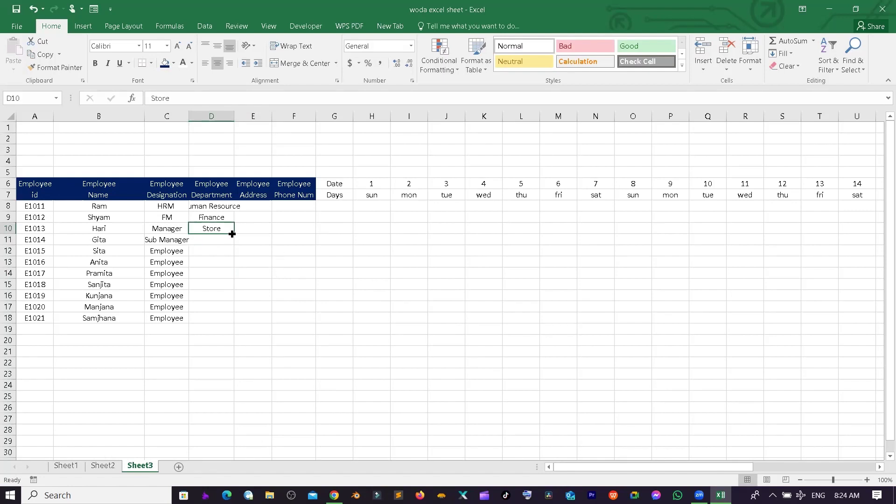
double_click(233, 234)
click(256, 228)
click(259, 217)
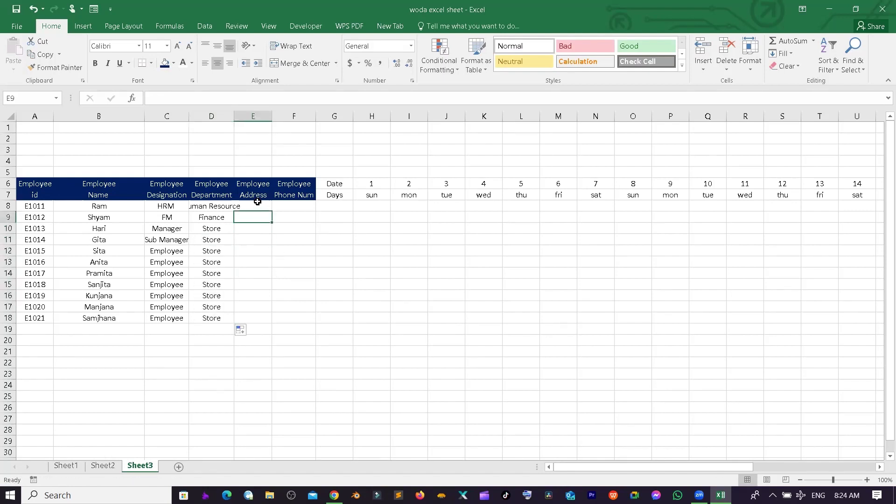
- Enter Bhojpur, Dhankuta, Sunsari, Morang, Jhapa and Ilam in E8:E13
click(258, 201)
text(Bhojp)
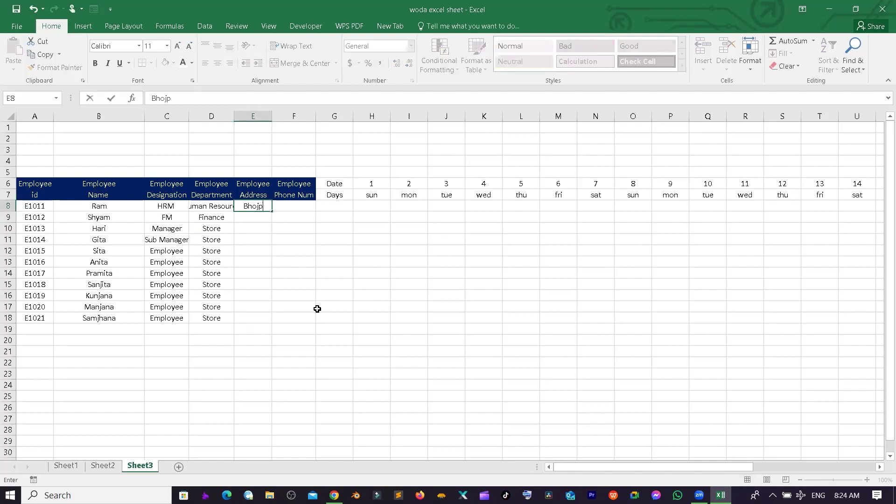
text(ur)
key(Return)
text(Dhankuta)
key(Return)
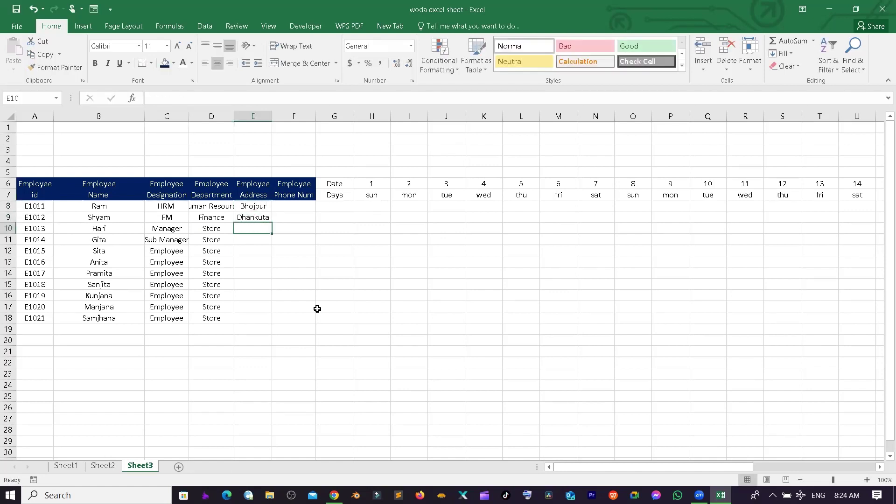
text(Sunsari)
key(Return)
text(Morang)
key(Return)
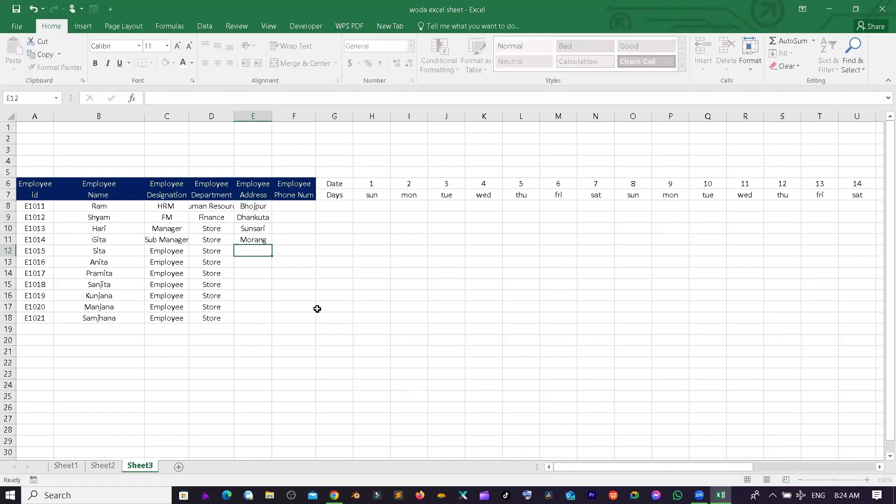
text(Jhapa)
key(Return)
text(Ilam)
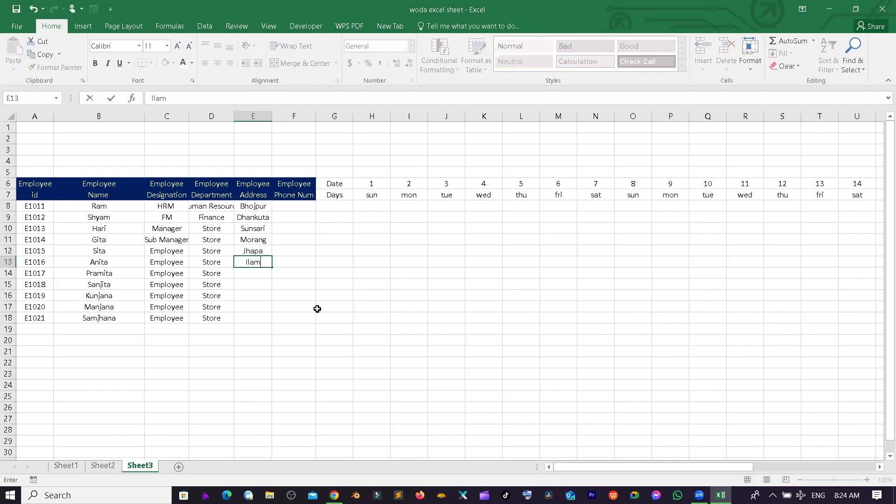
key(Return)
- Enter Pachthar, Taplejung, Sankhuwasabha, Dhankuta and Bhojpur in E14:E18
text(Pachthar)
key(Return)
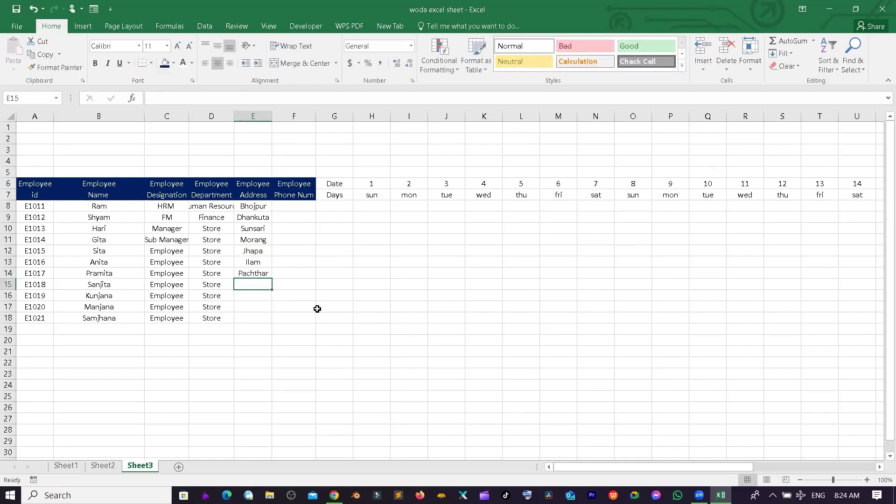
text(Taplejung)
key(Return)
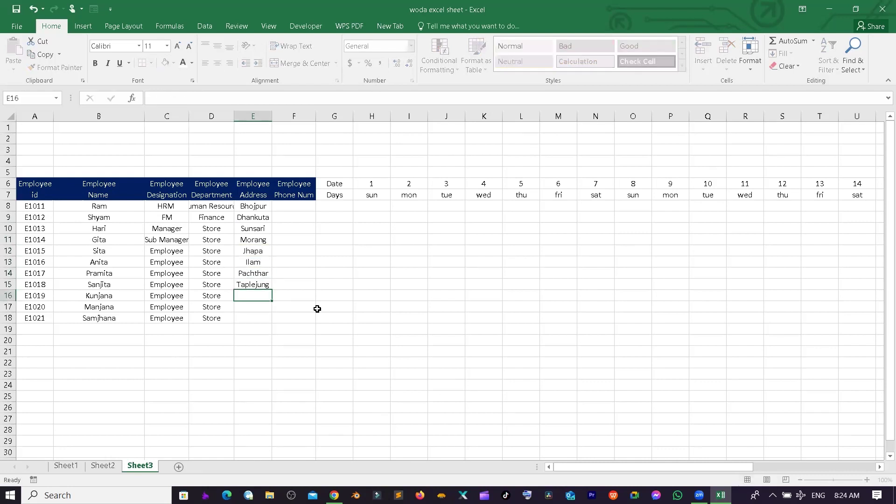
text(Sankhuwasabha)
key(Return)
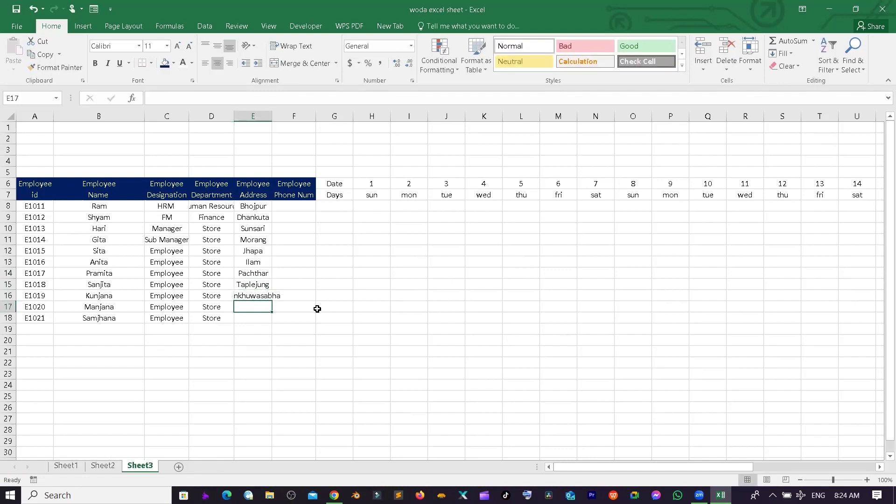
text(Dhankuta)
key(Return)
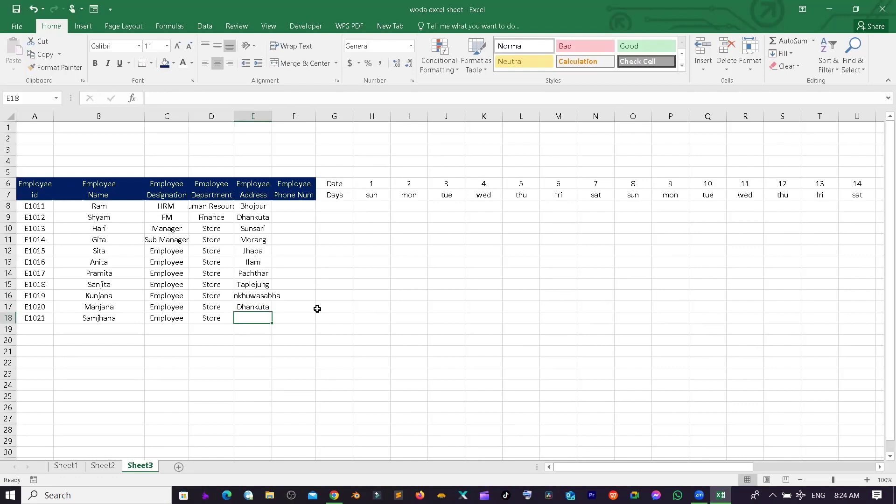
text(Bhojpur)
key(Return)
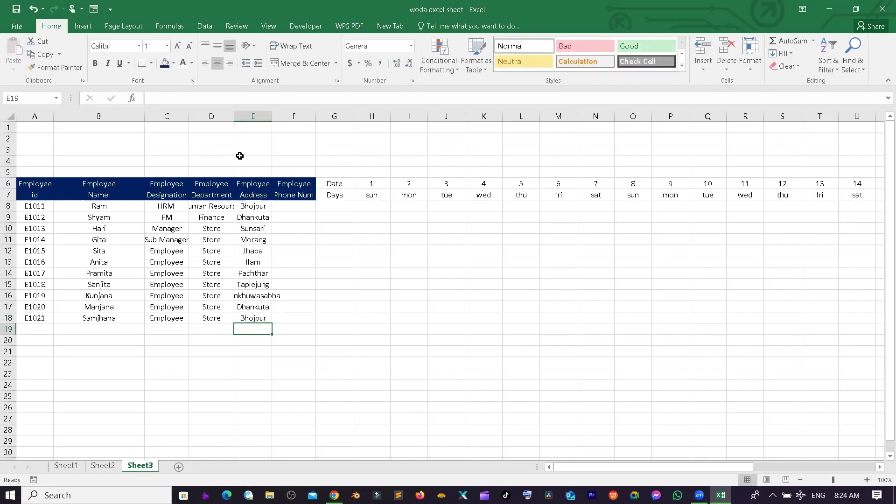
- AutoFit columns D and E so Human Resource and Sankhuwasabha show in full
double_click(232, 117)
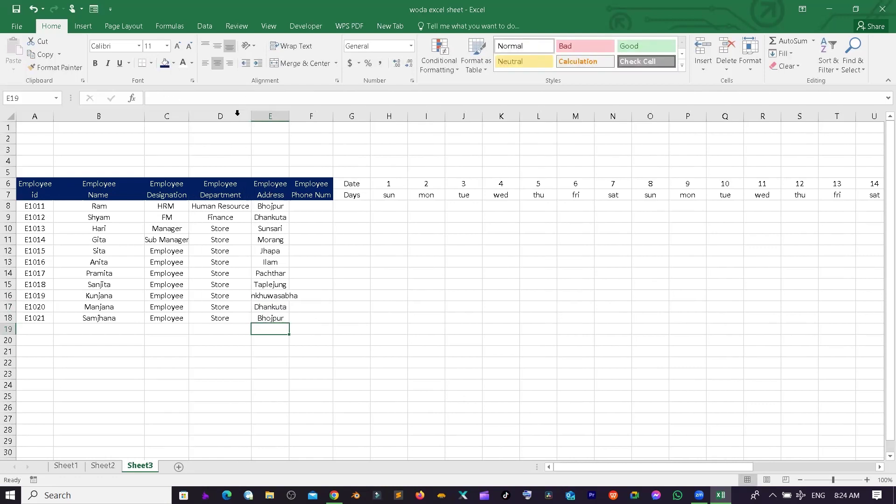
click(282, 116)
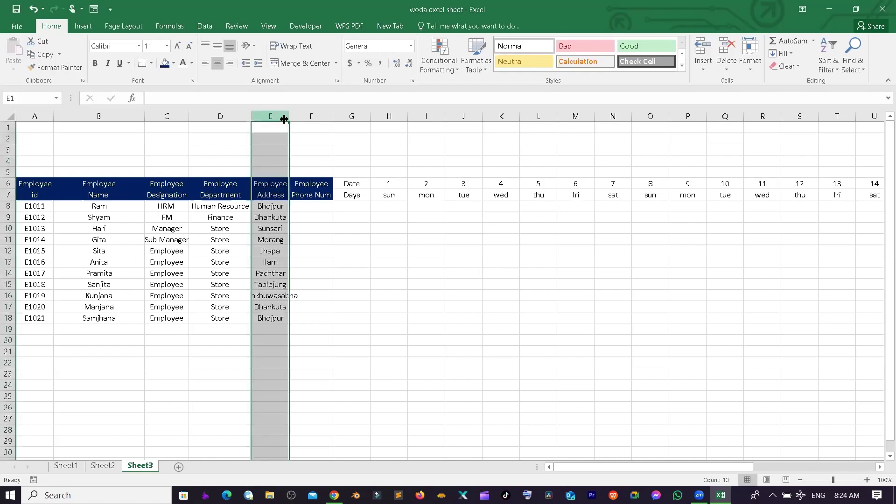
double_click(284, 119)
click(344, 226)
click(376, 196)
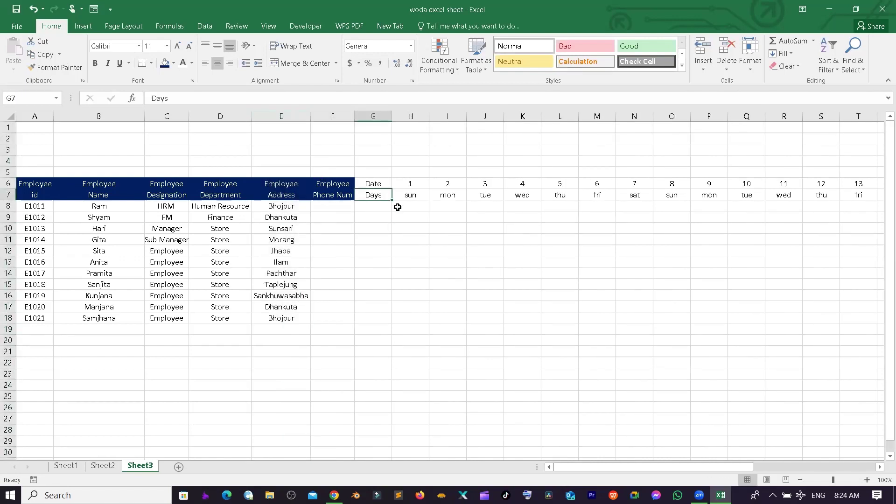
drag(377, 182, 377, 204)
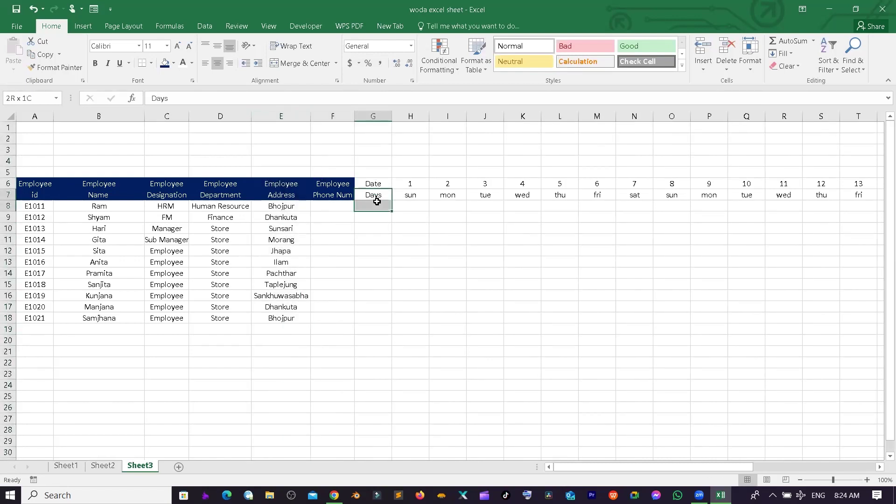
click(345, 206)
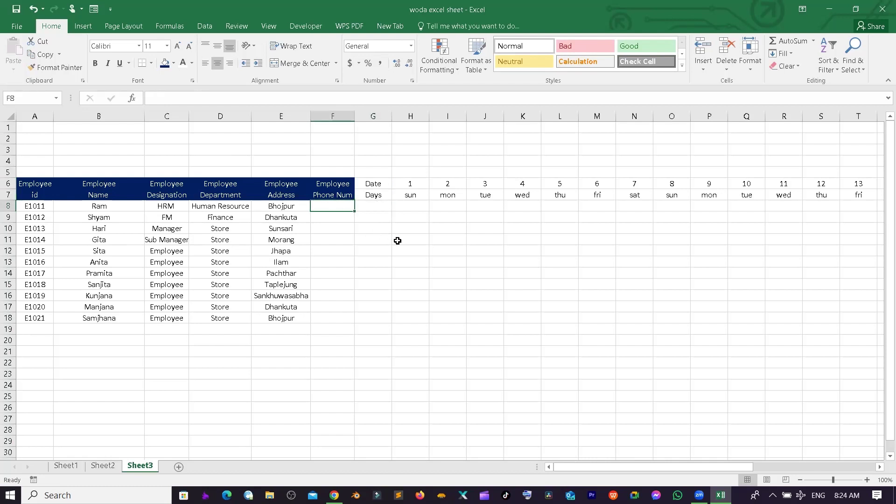
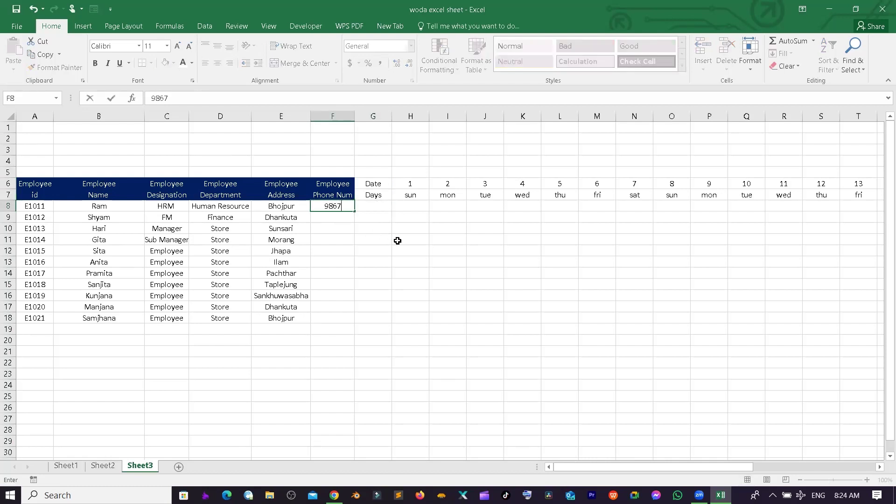
- Enter the employee phone number in F8 and fill it down to F18
key(Return)
click(329, 197)
click(330, 204)
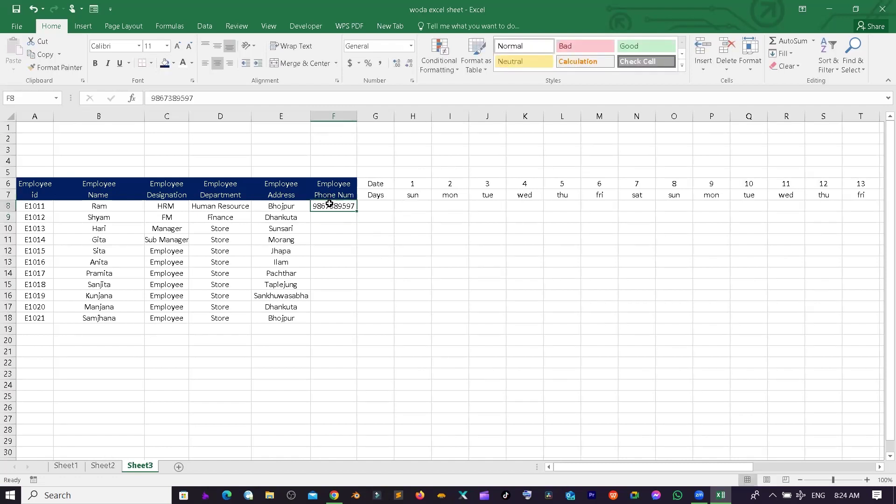
double_click(354, 213)
- Put an asterisk in G8 and fill it down to G18
click(372, 206)
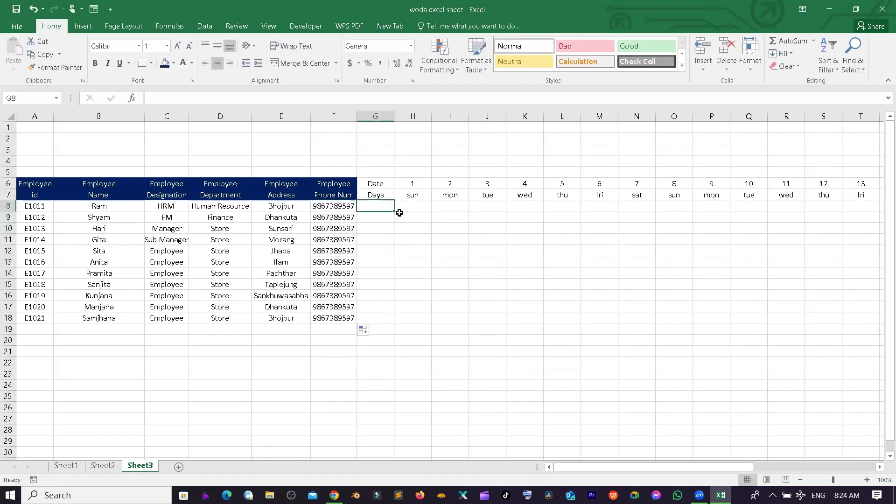
text(*)
key(Return)
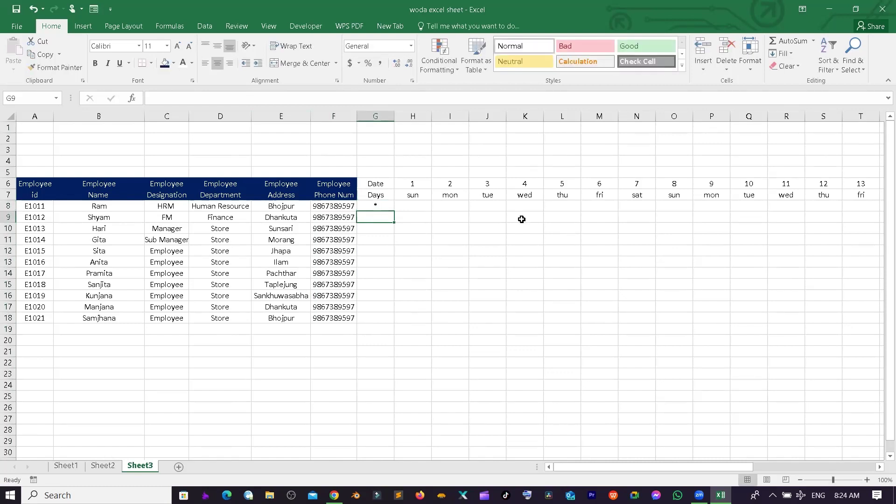
click(382, 199)
click(383, 206)
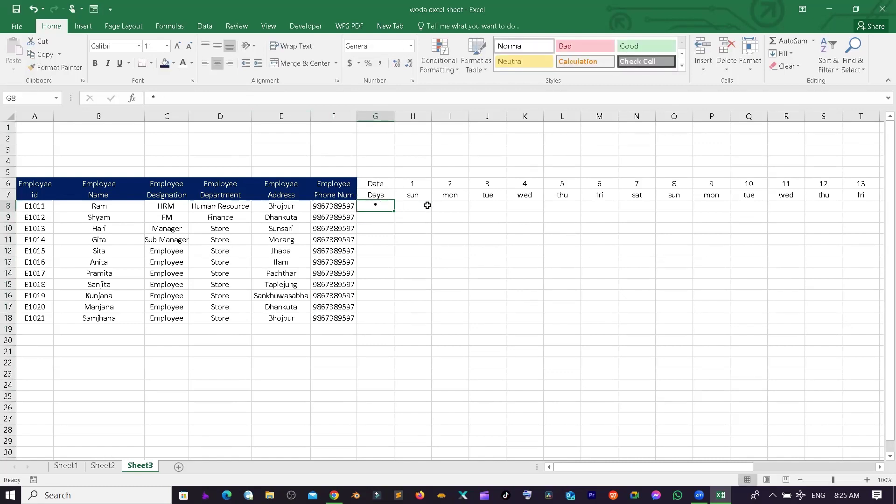
double_click(393, 211)
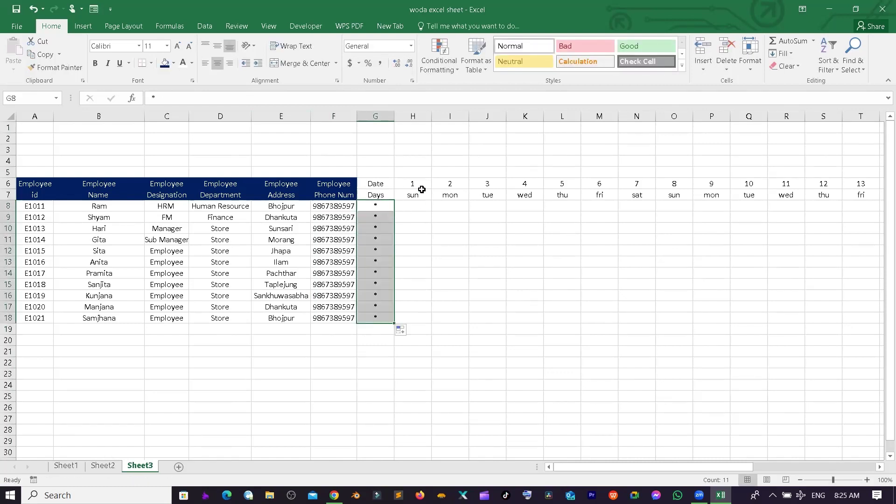
click(387, 192)
drag(388, 191, 811, 199)
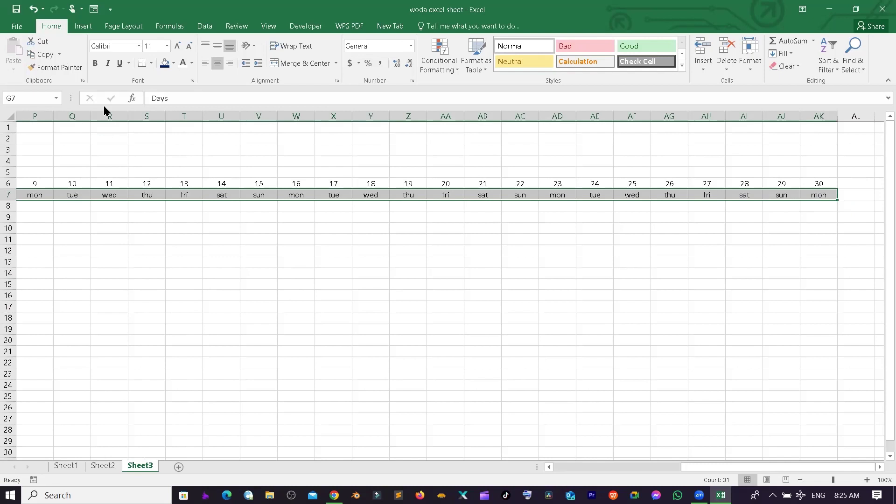
- Fill the weekday row G7:AK7 light blue and the Date row G6:AK6 dark orange
click(174, 63)
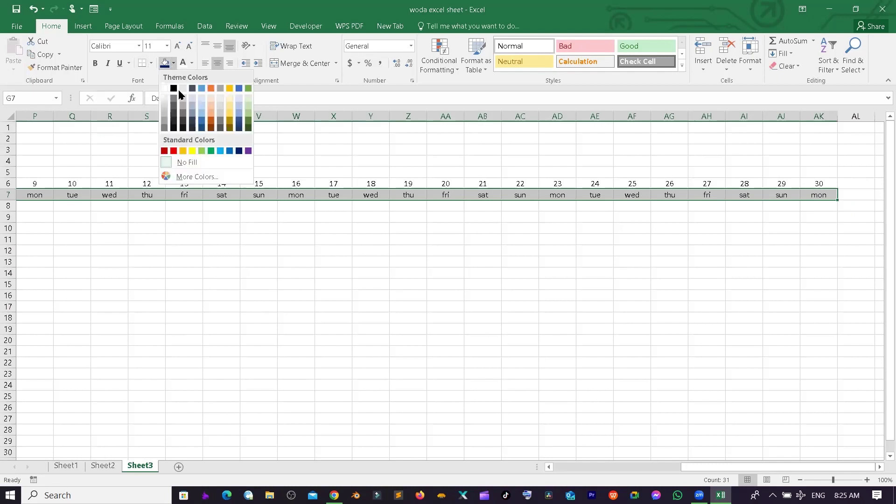
click(223, 155)
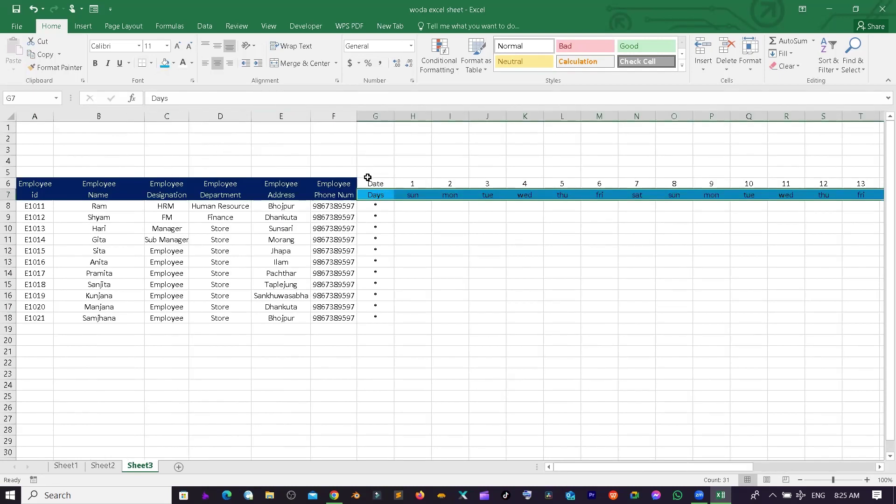
drag(367, 173, 787, 176)
click(546, 178)
drag(357, 184, 819, 186)
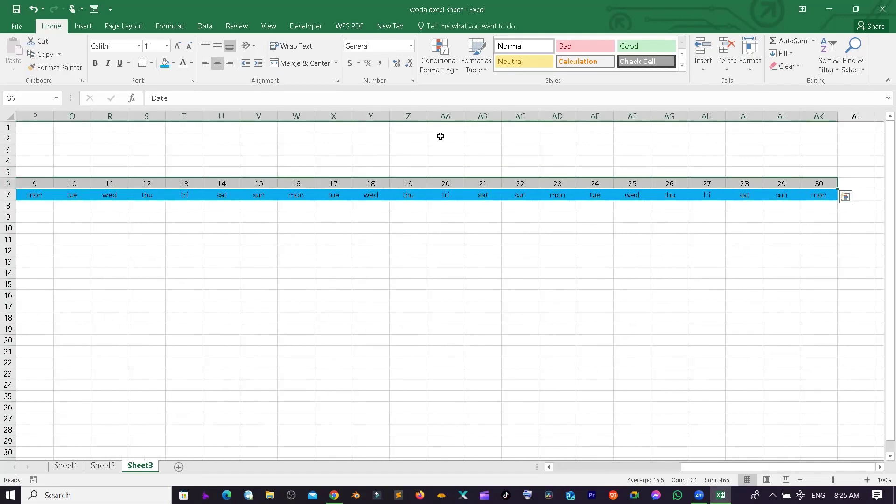
click(174, 64)
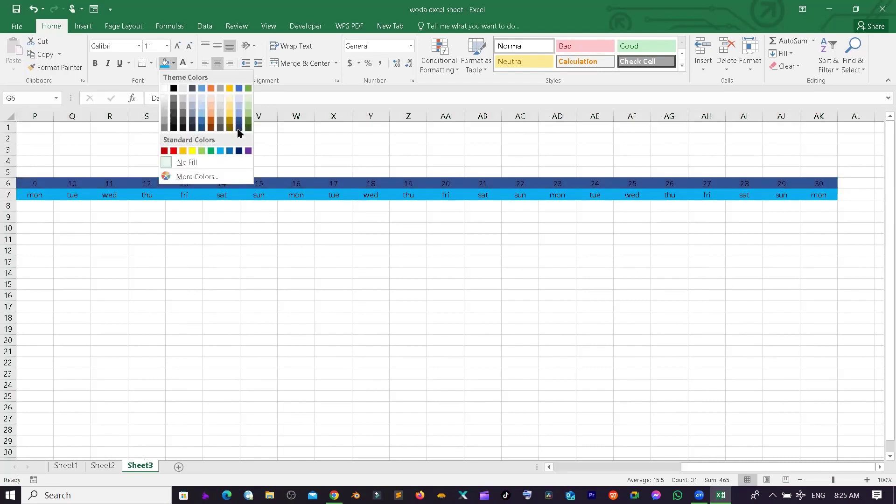
click(211, 124)
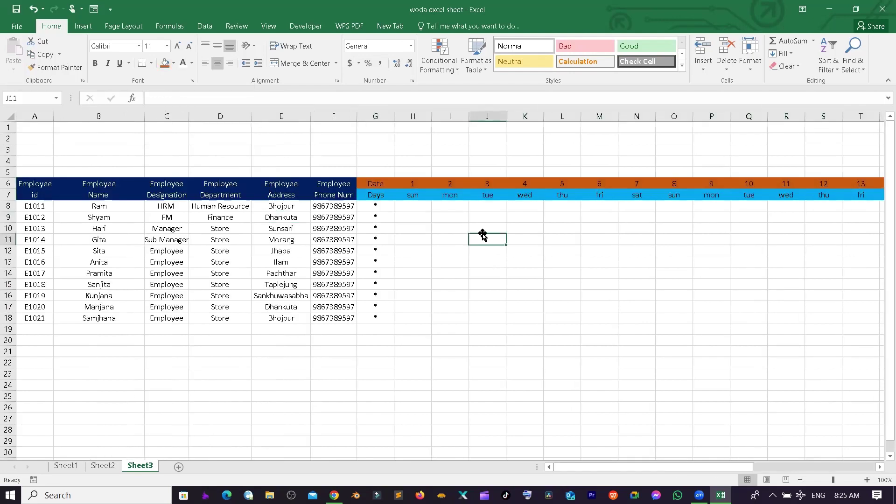
click(462, 220)
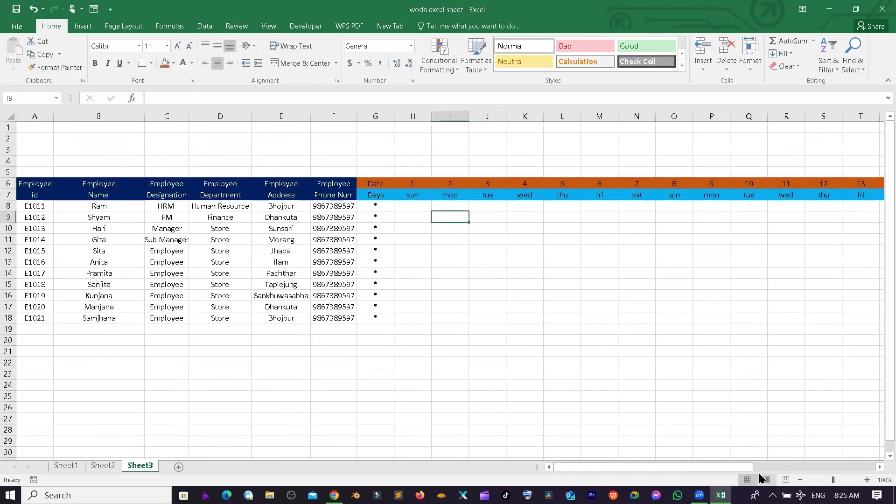
drag(630, 467, 778, 456)
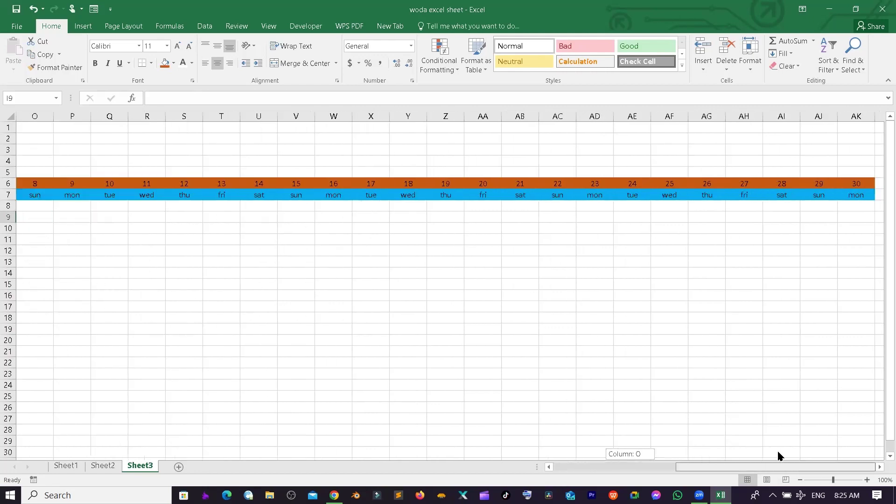
click(857, 197)
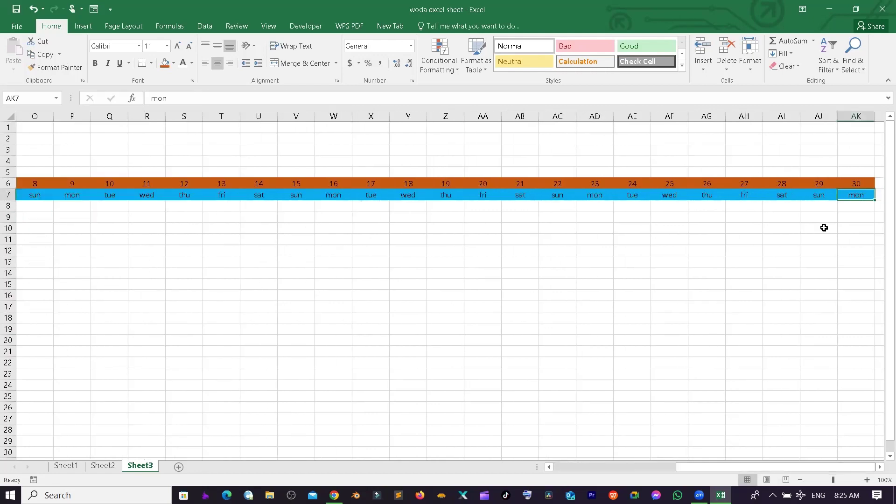
key(Right)
key(Right)
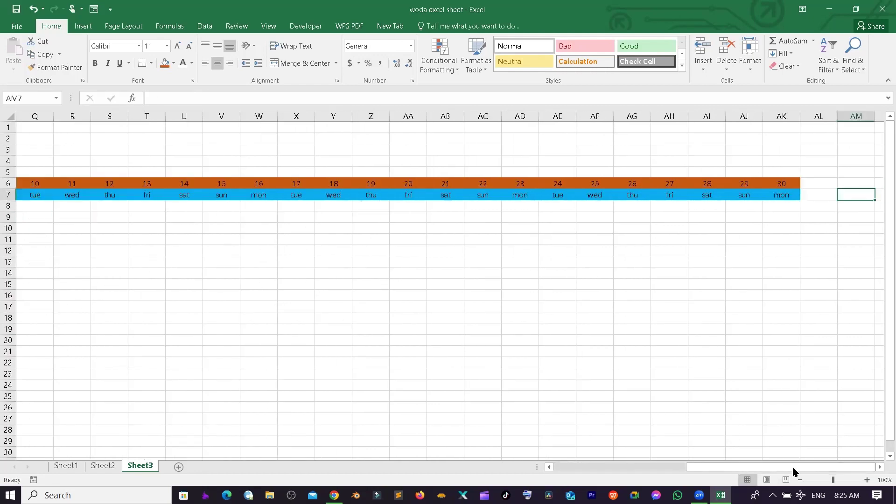
drag(836, 467, 781, 467)
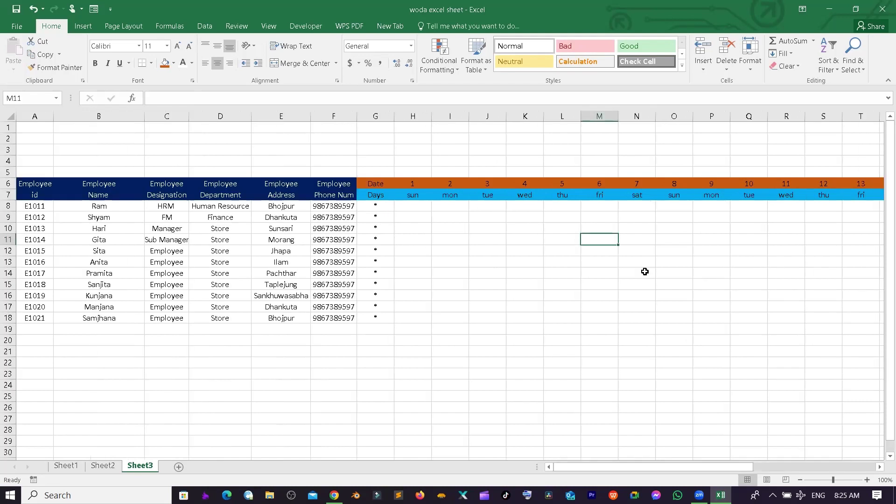
- Type off in N8 and N9 and fill it down column N to row 18
click(642, 215)
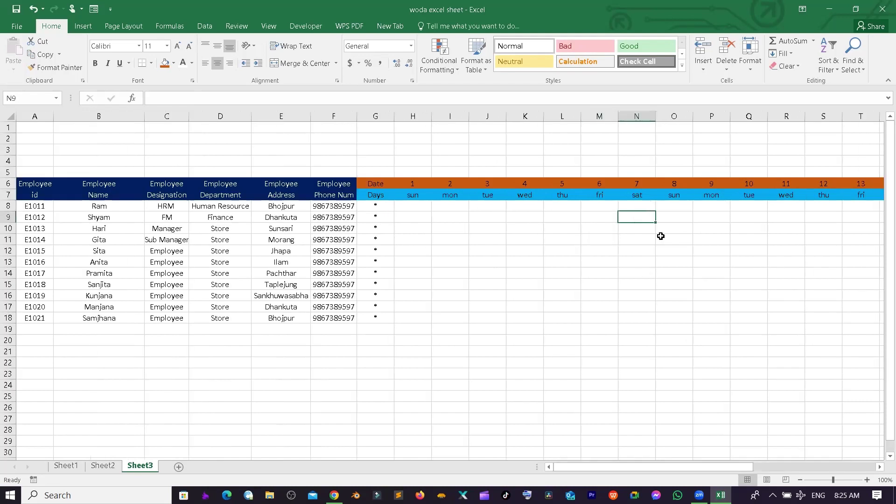
click(639, 203)
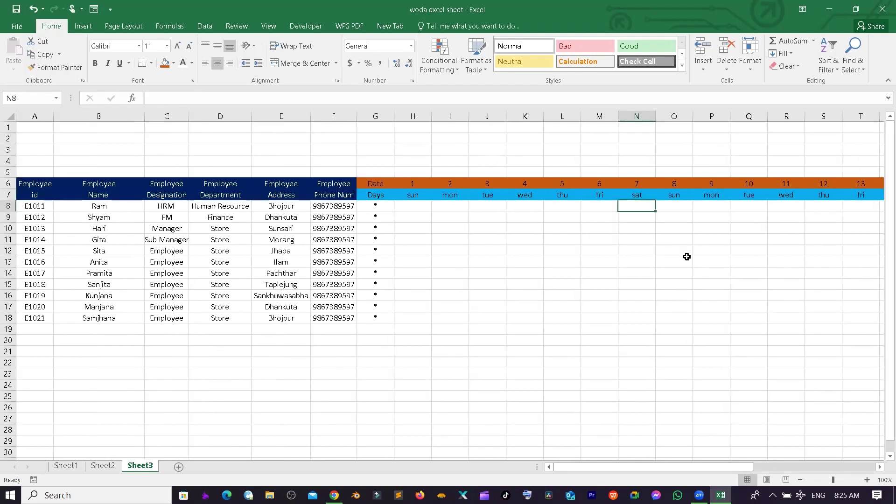
text(off)
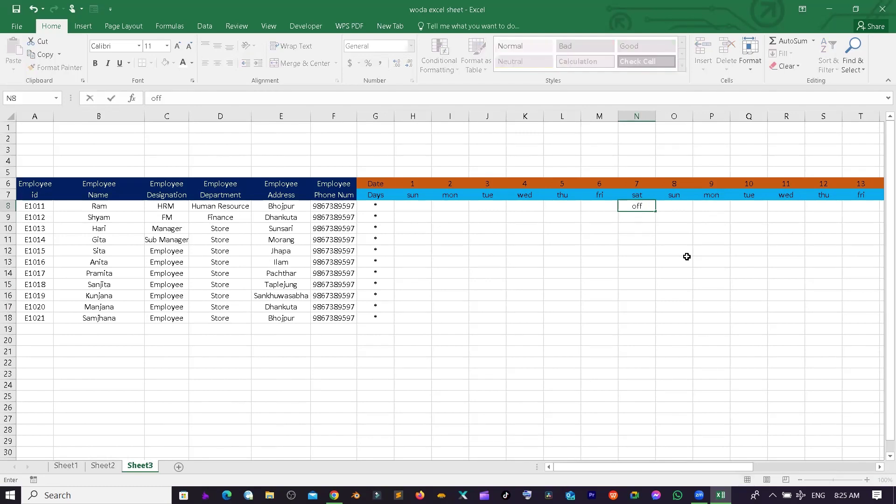
key(Return)
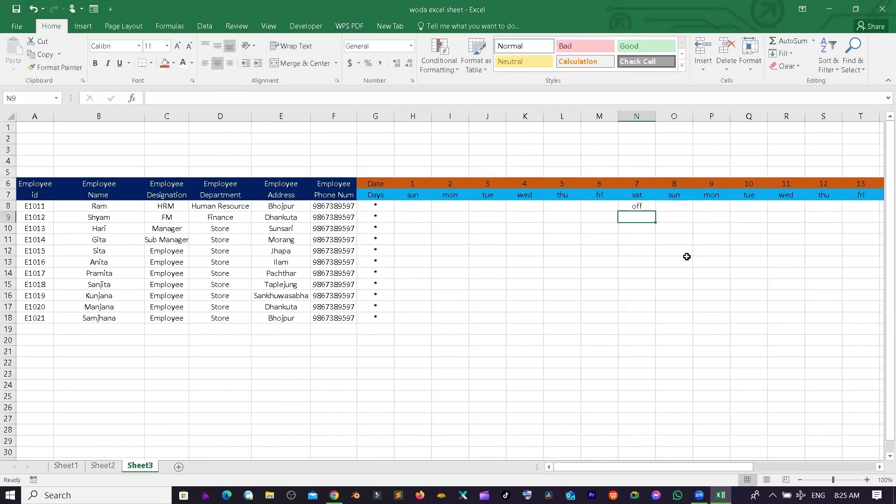
text(off)
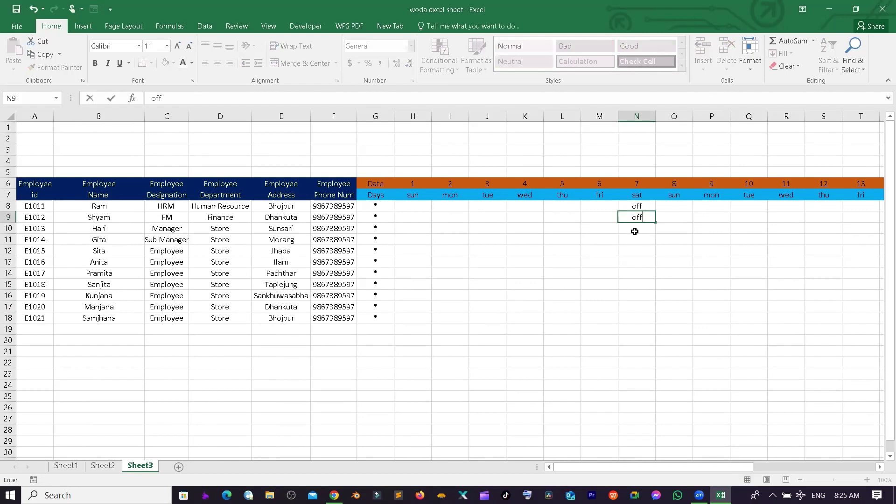
click(643, 251)
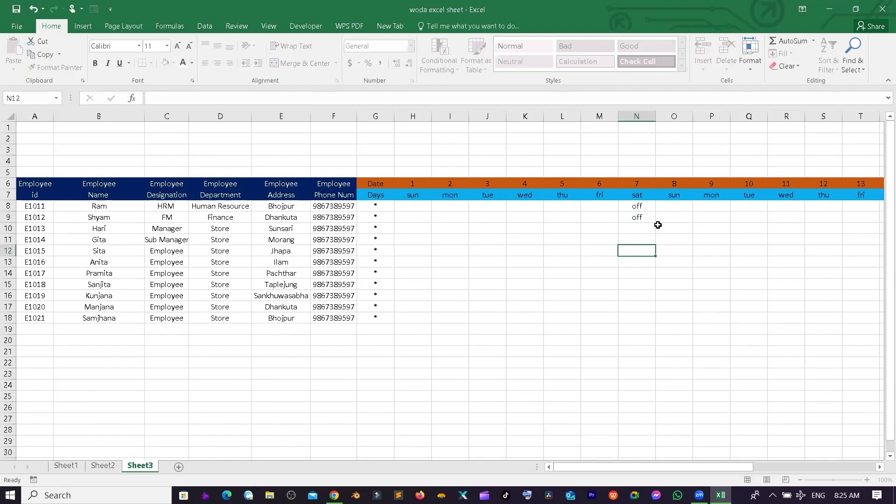
click(624, 217)
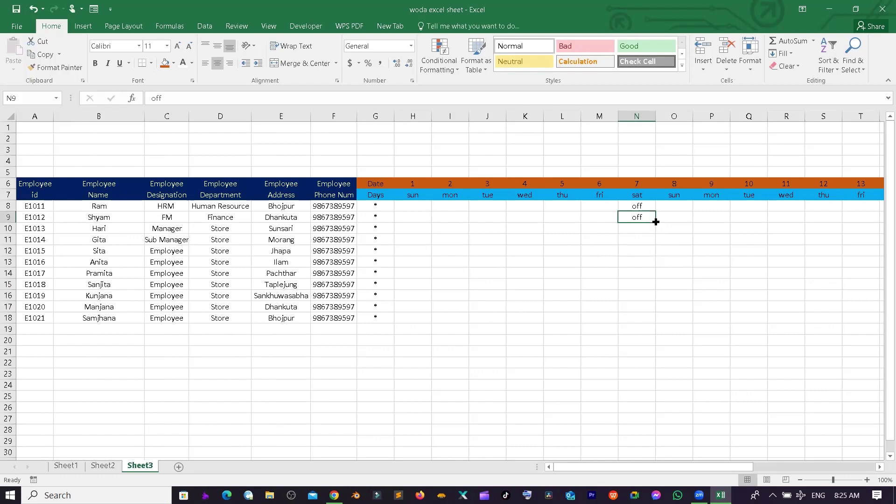
drag(656, 221, 654, 319)
click(747, 228)
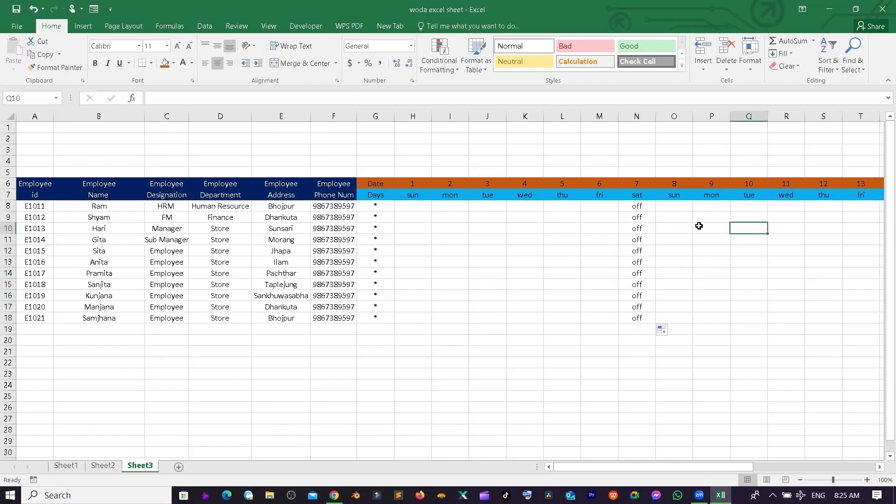
- Select the day 7 Saturday column from N6 to N18, keeping existing data
click(635, 194)
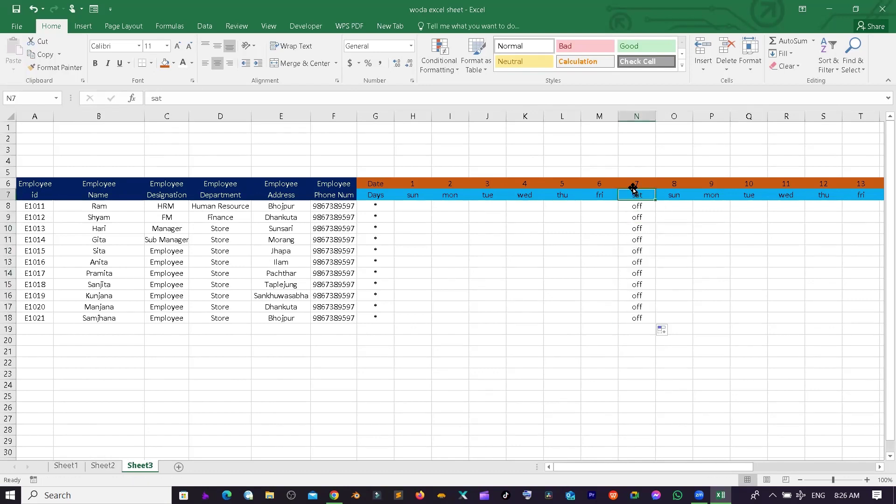
drag(633, 189, 638, 259)
click(475, 282)
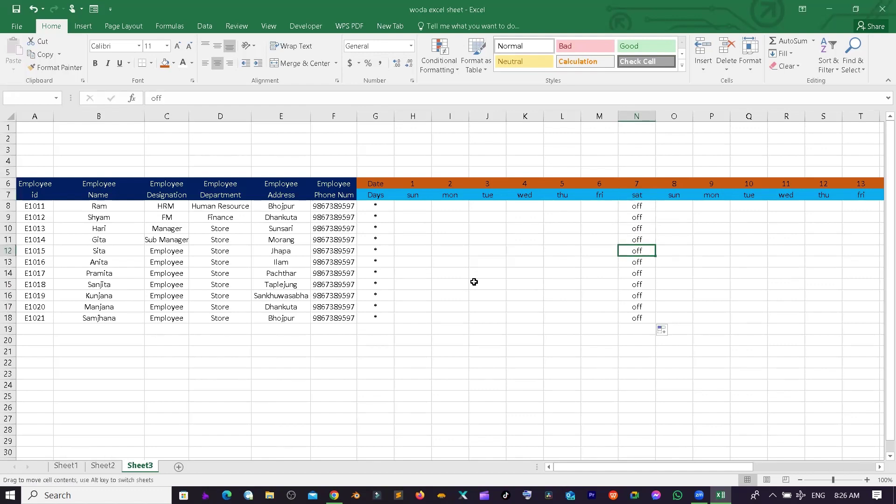
click(705, 262)
drag(637, 189, 647, 322)
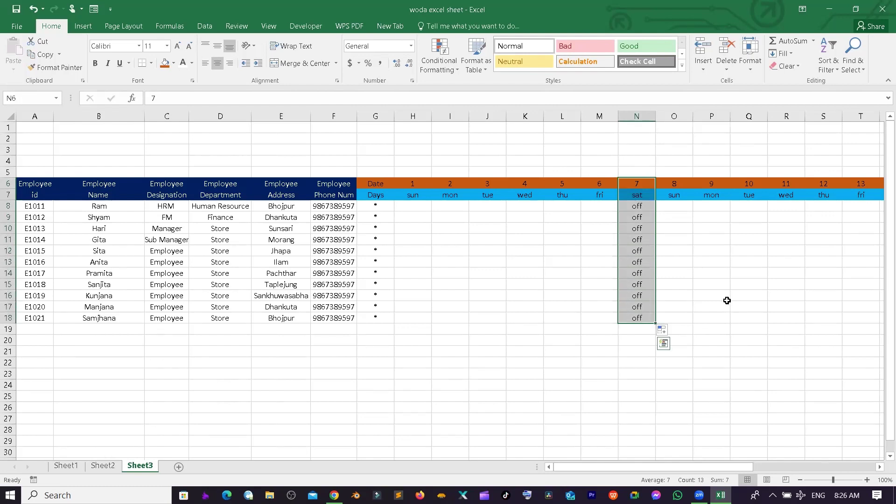
click(176, 64)
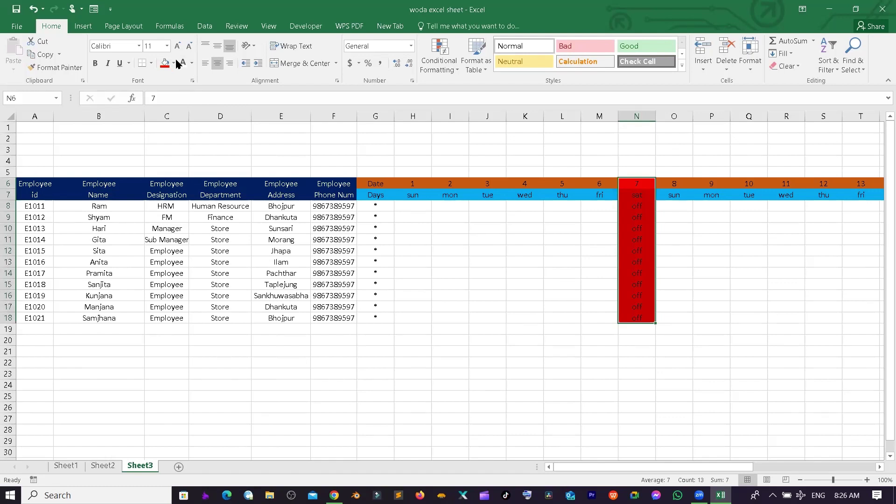
click(182, 62)
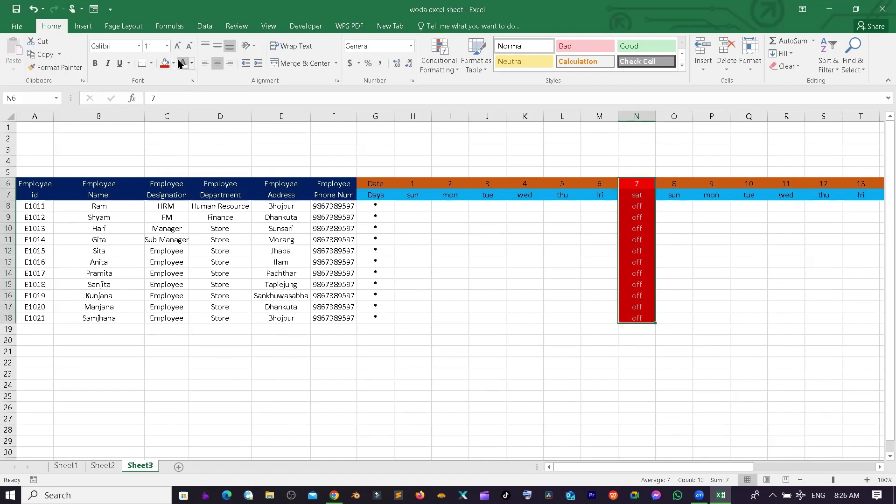
click(711, 248)
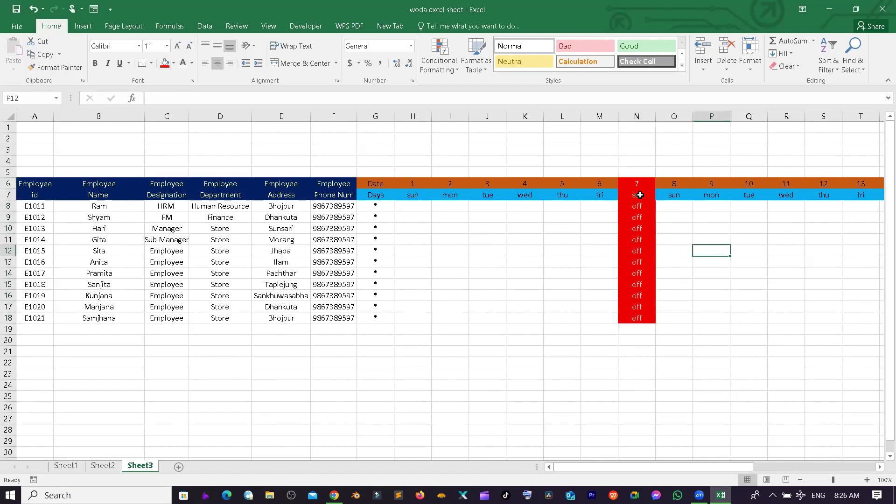
drag(640, 195, 646, 264)
click(645, 199)
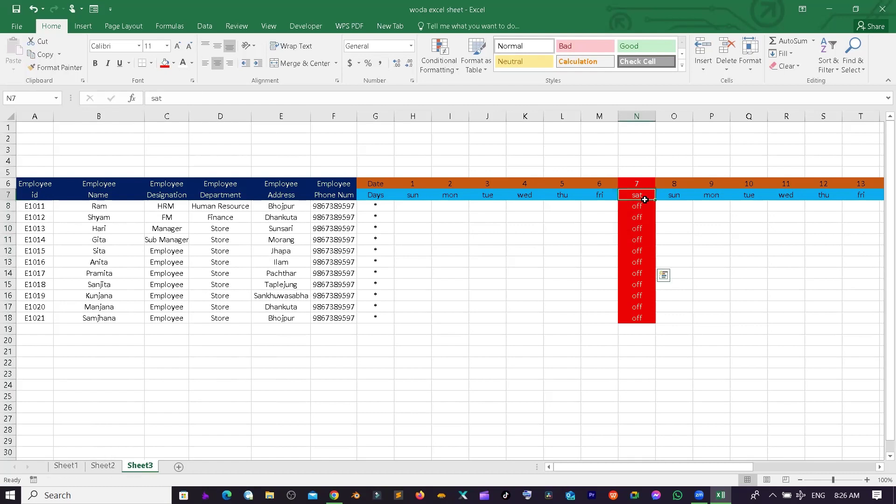
drag(644, 206, 646, 321)
- Copy the red off cells N8:N18 and paste them under days 14, 21 and 28
key(ctrl+c)
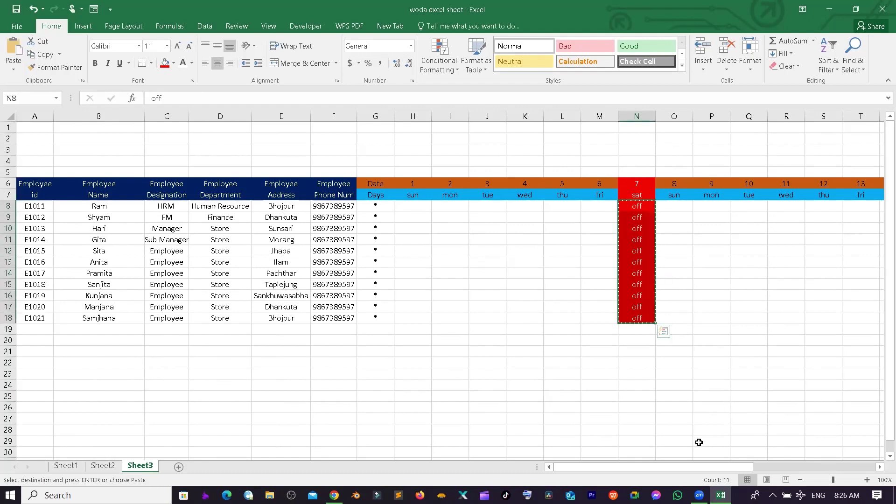
click(858, 197)
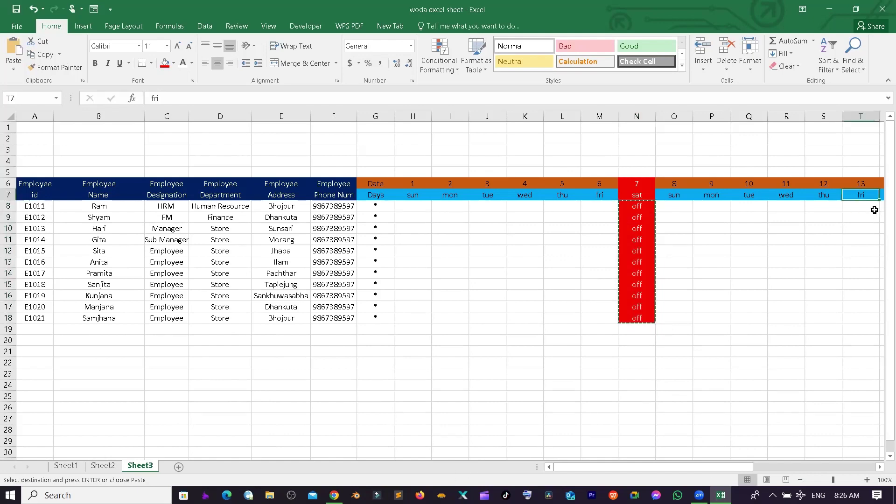
key(Right)
key(Right)
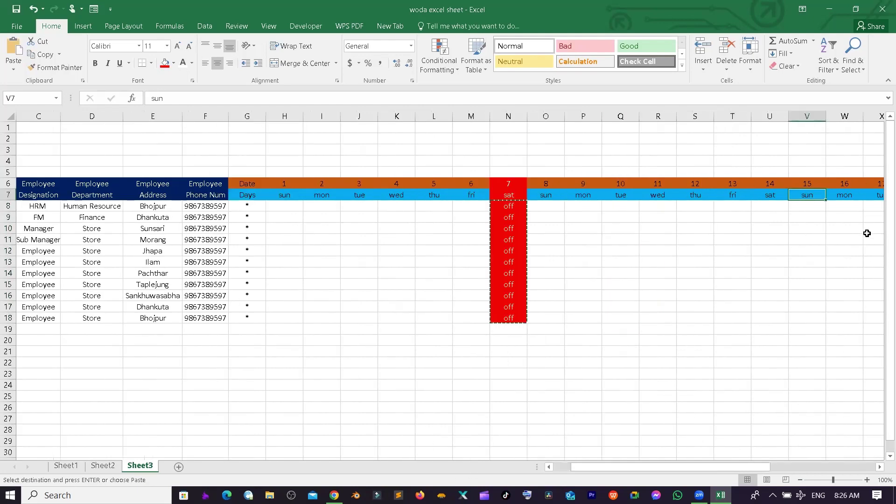
click(766, 207)
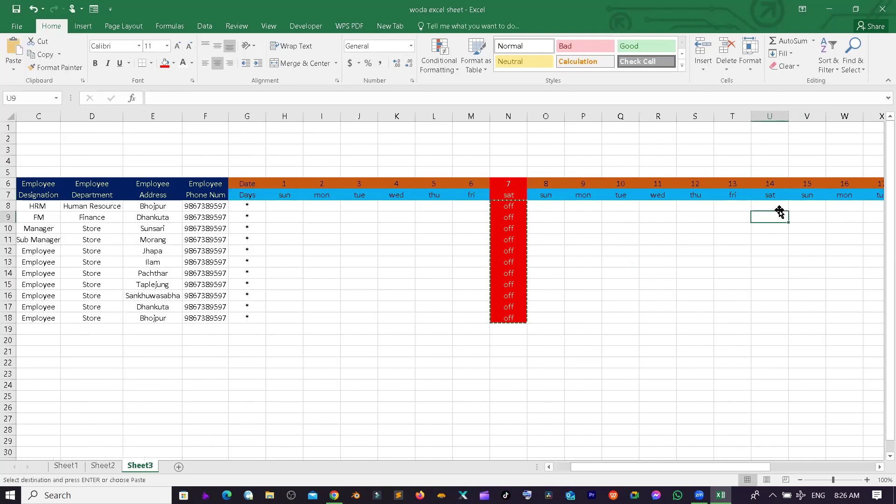
key(ctrl+v)
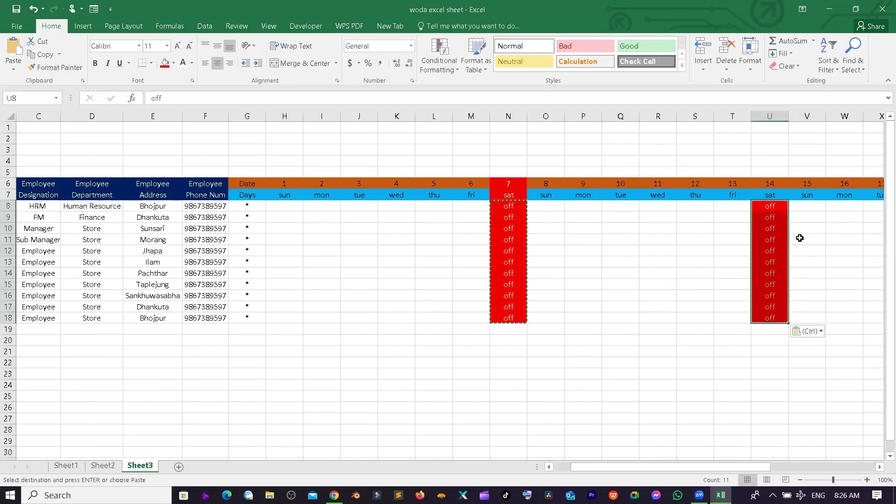
click(804, 210)
key(Right)
key(Right)
key(Right)
key(Right)
key(Right)
key(Right)
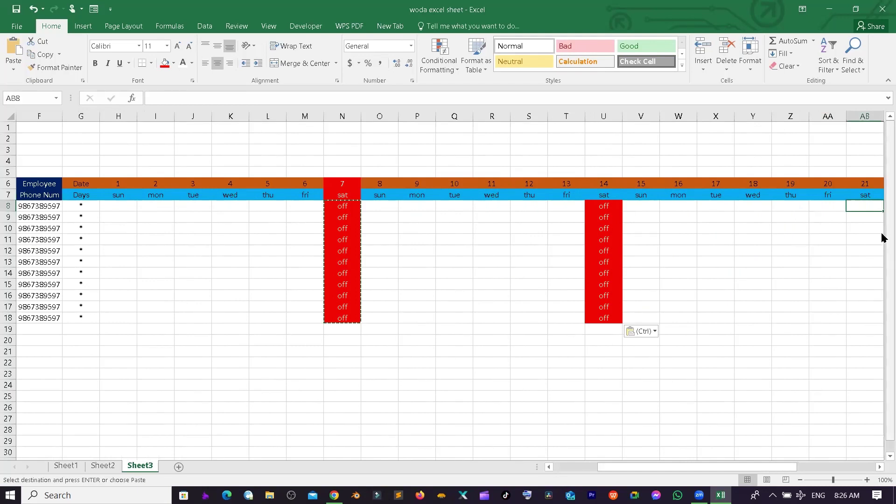
key(ctrl+v)
click(852, 206)
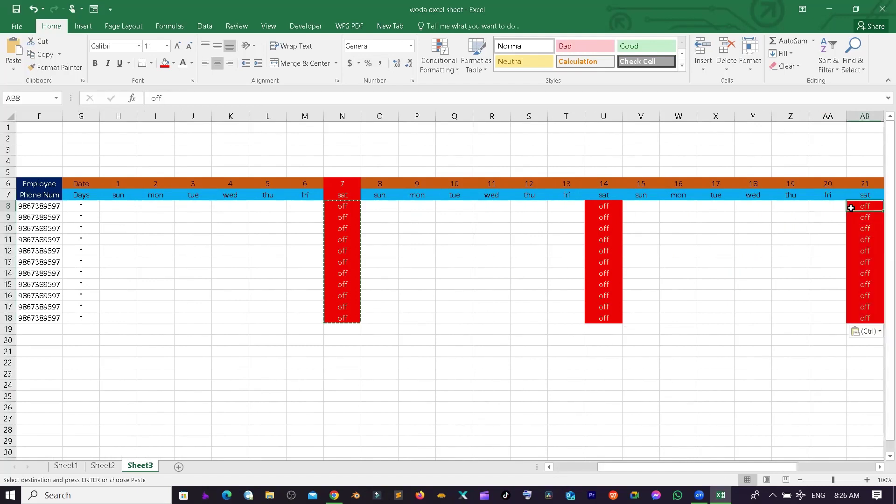
key(Right)
key(Right)
key(Right)
key(Right)
key(Right)
key(Right)
key(Right)
key(Right)
key(Right)
key(Right)
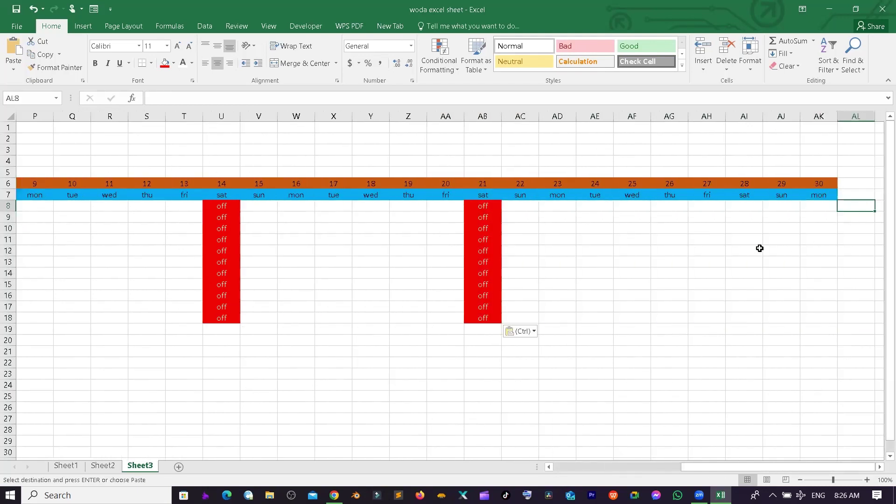
click(746, 203)
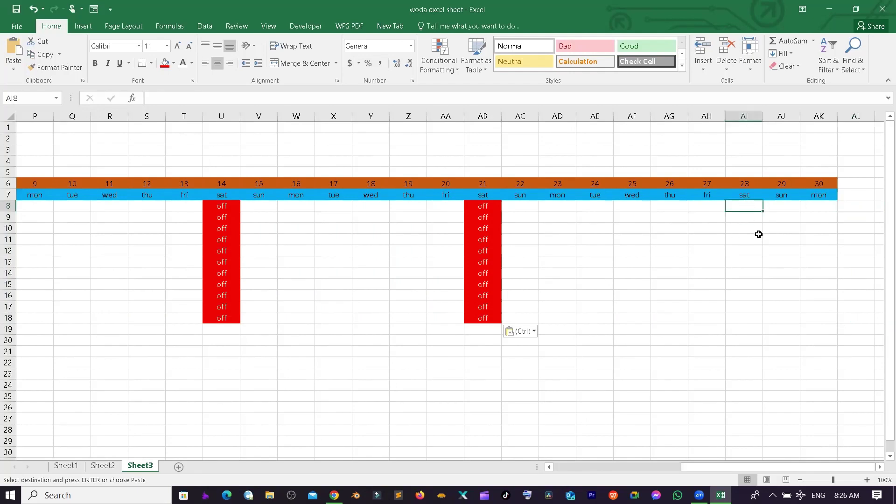
key(ctrl+v)
- Exit copy mode, return to the employee columns and keep existing data at the replace prompt
click(806, 249)
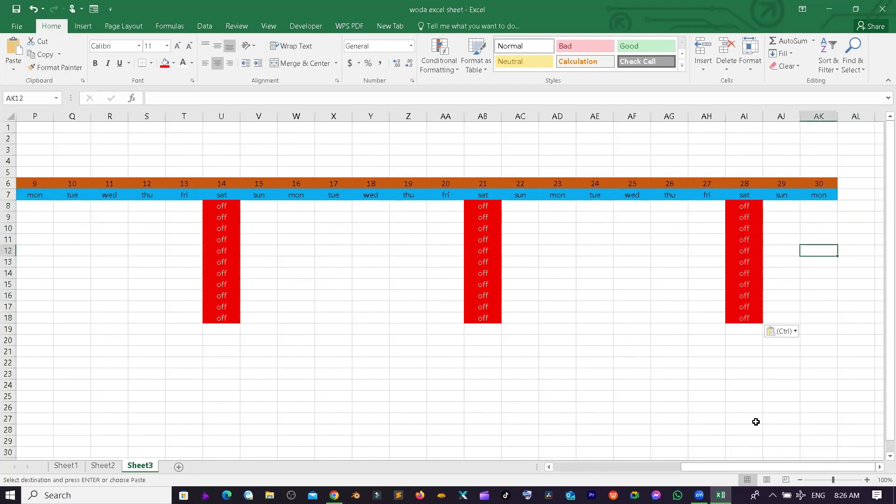
click(750, 395)
key(Escape)
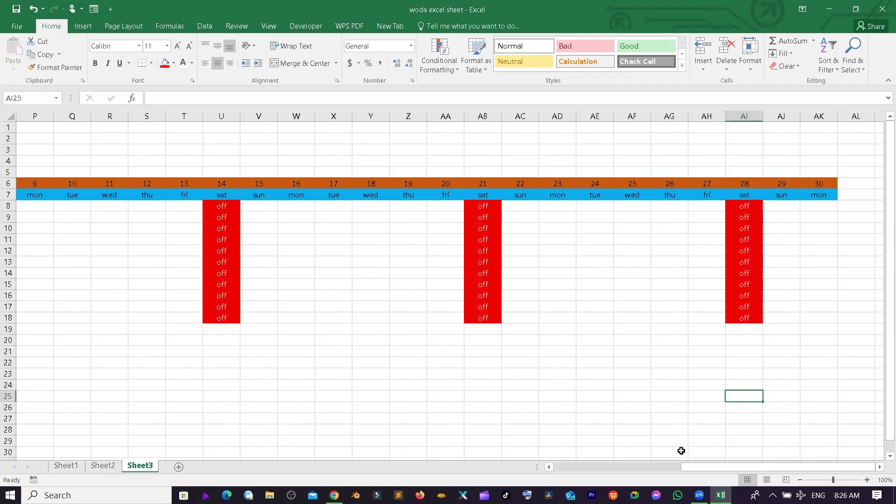
click(168, 294)
drag(154, 285, 42, 314)
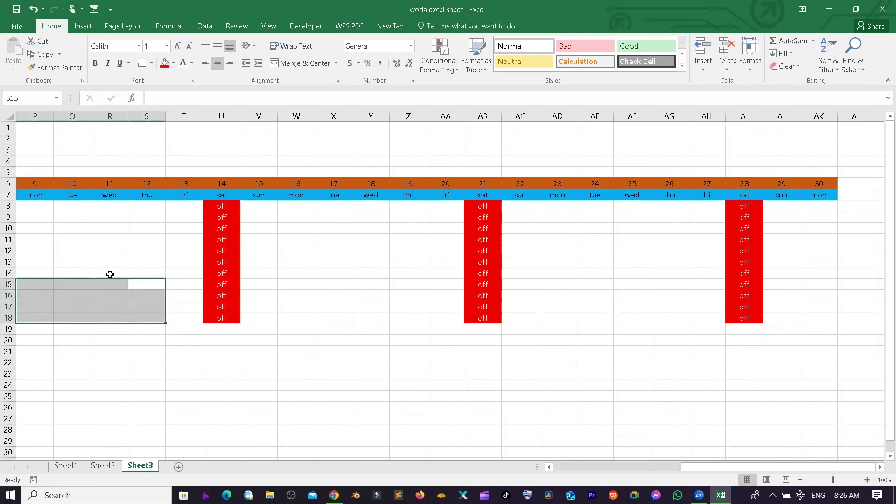
drag(110, 274, 59, 283)
click(62, 239)
drag(60, 234, 10, 230)
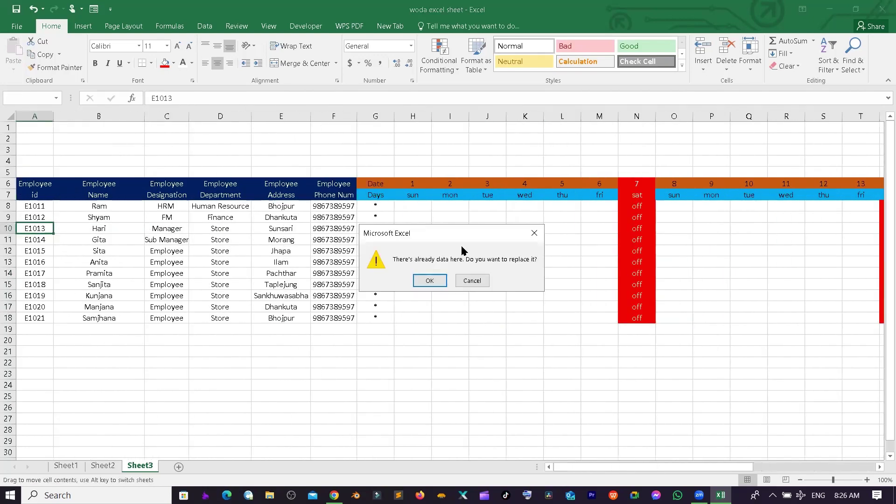
click(486, 280)
click(393, 218)
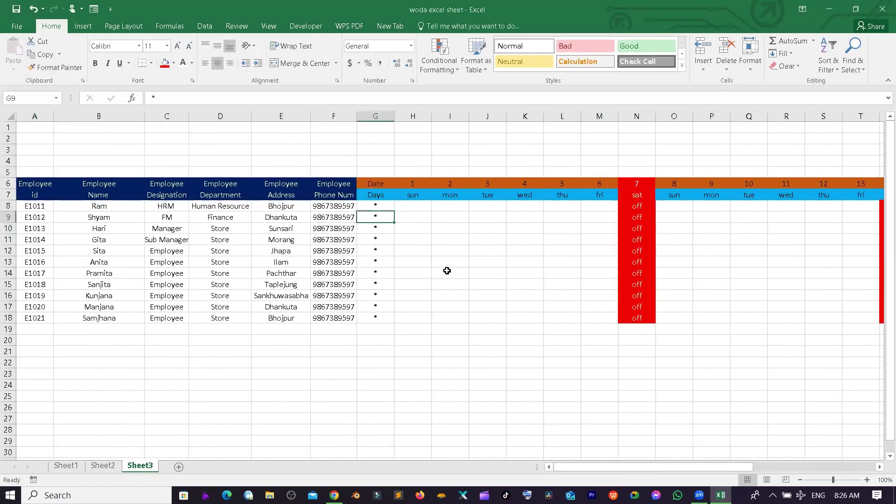
click(420, 209)
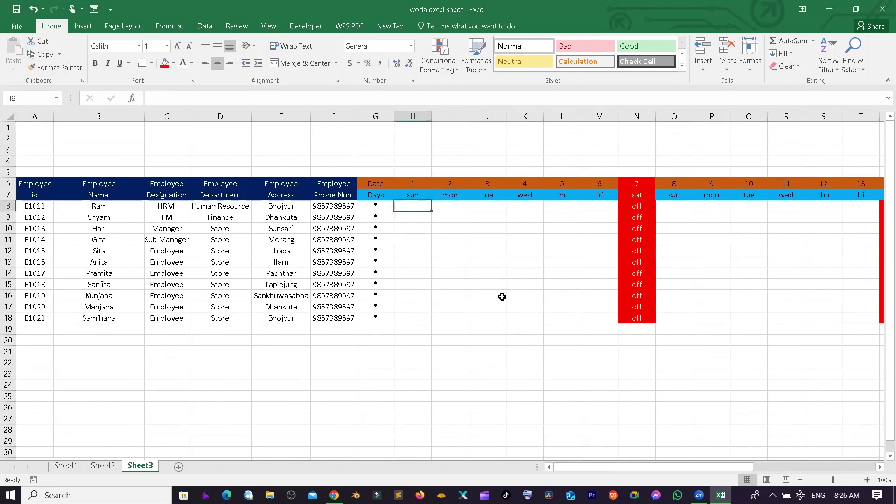
- Enter P for day 1 and A for day 2 in the first employee row
text(p)
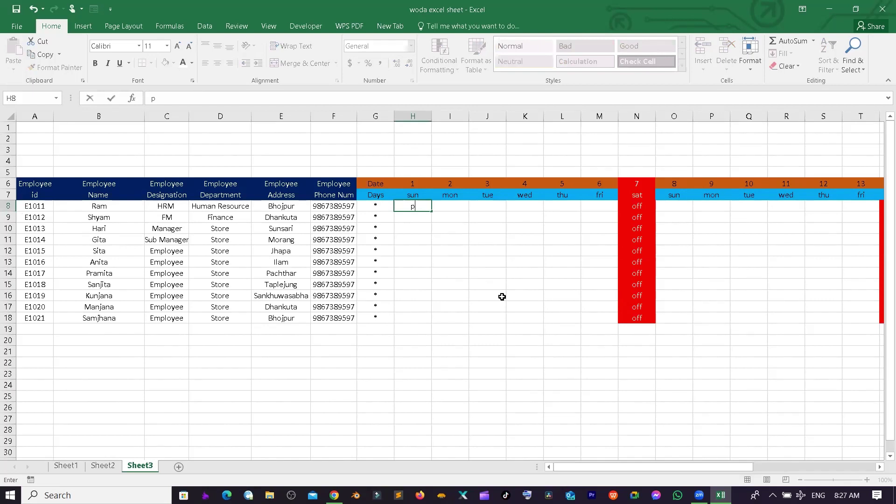
key(BackSpace)
text(P)
key(Tab)
text(A)
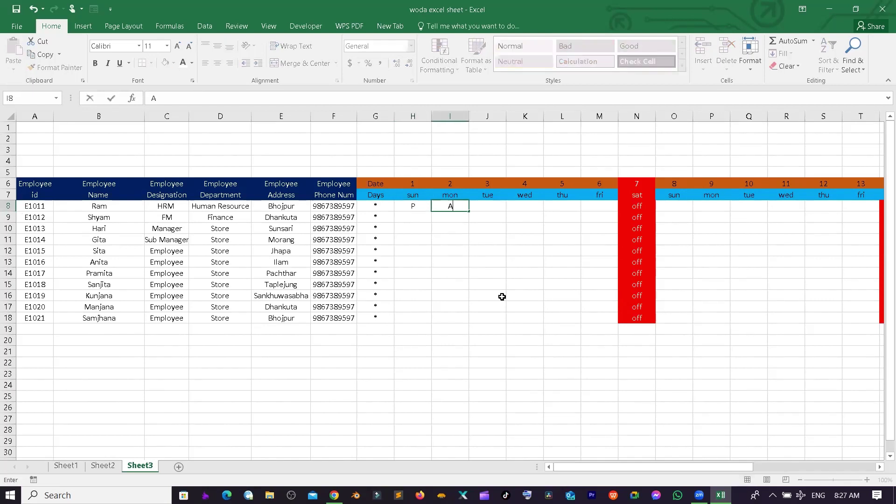
key(Tab)
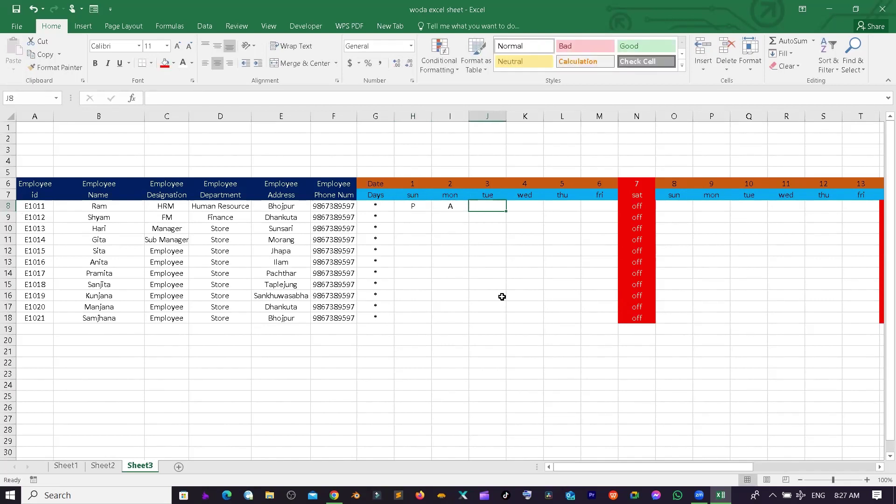
- Fill P for all employees across days 1 to 6 and copy the P values
click(414, 201)
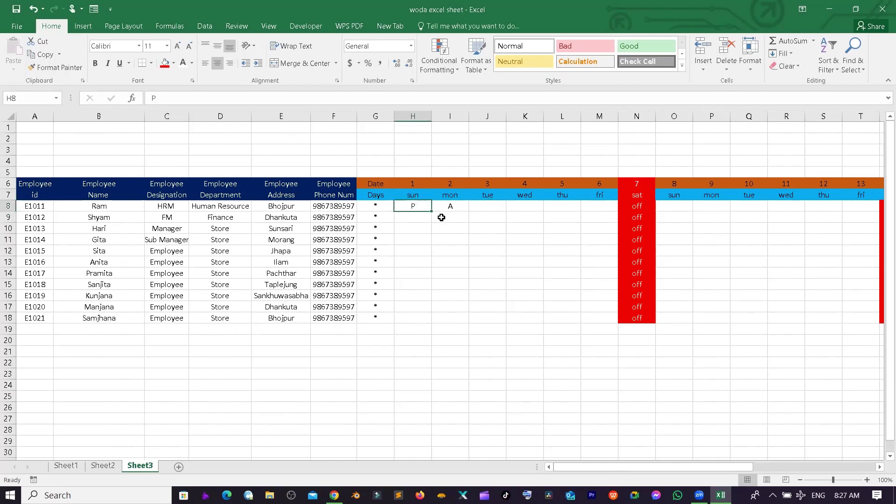
double_click(430, 209)
drag(423, 219, 612, 321)
drag(485, 217, 606, 322)
click(603, 214)
key(ctrl+c)
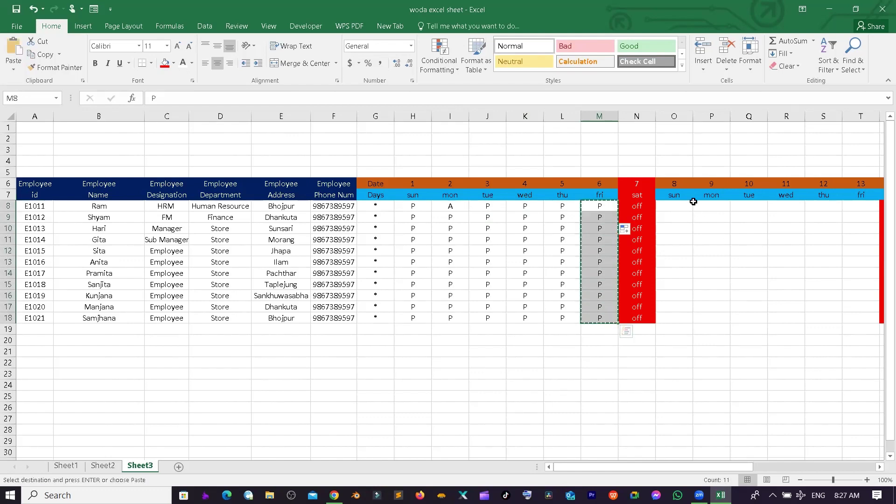
- Paste P into days 8–13, 15–20 and 22–27 for every employee
drag(676, 205, 693, 325)
key(ctrl+v)
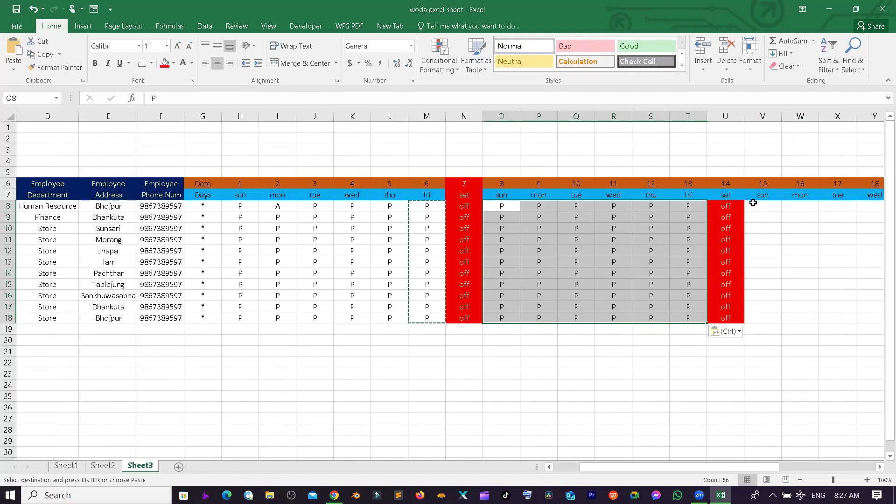
drag(754, 203, 736, 317)
key(ctrl+v)
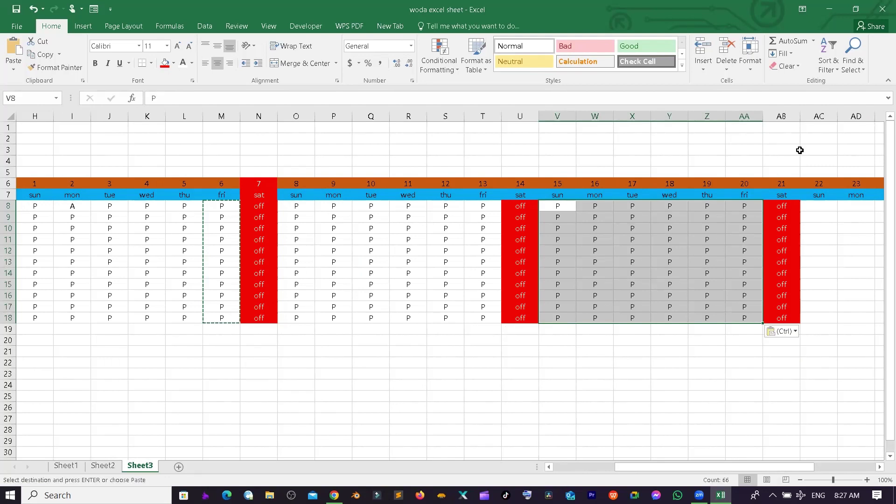
key(Right)
key(Right)
key(Right)
key(Right)
key(Right)
key(Right)
key(Right)
key(Right)
key(Right)
key(Right)
key(Down)
key(Down)
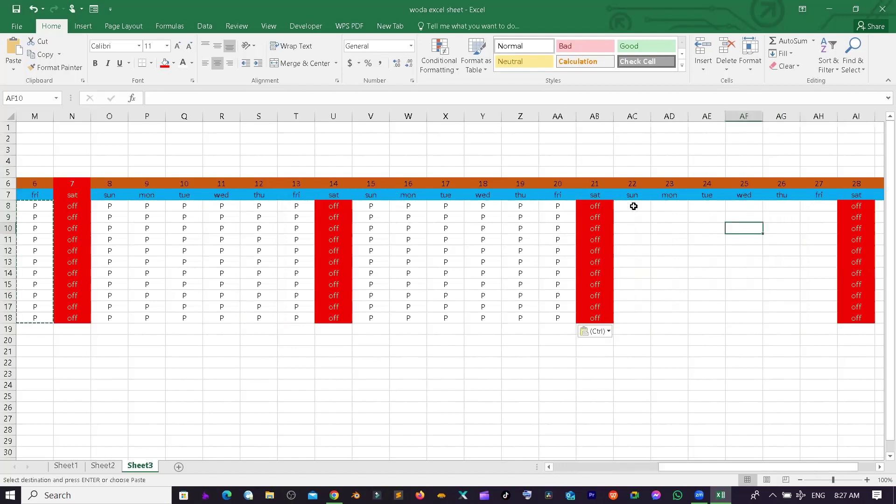
drag(636, 207, 812, 316)
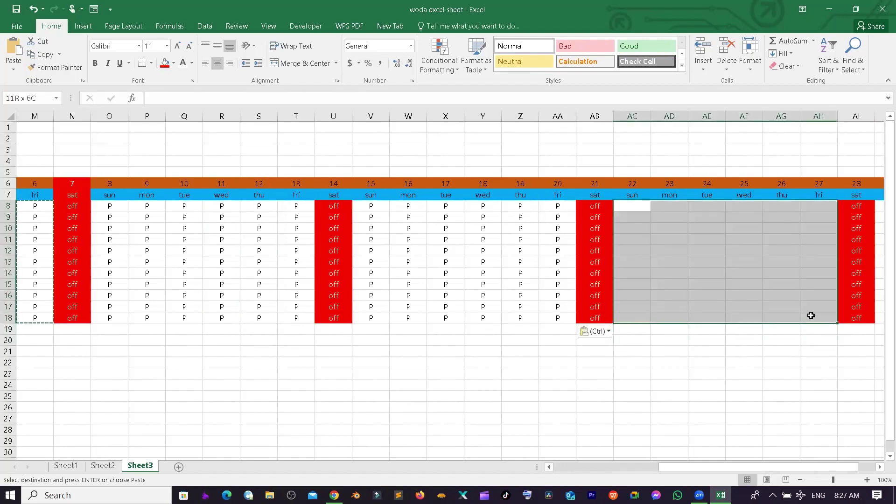
key(ctrl+v)
- Paste P into days 29 and 30 (AJ8:AK18) for every employee
click(812, 210)
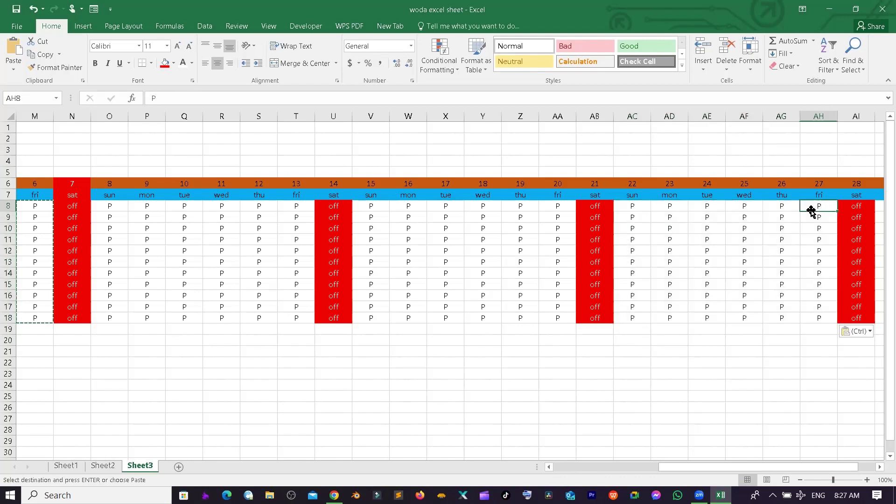
key(Right)
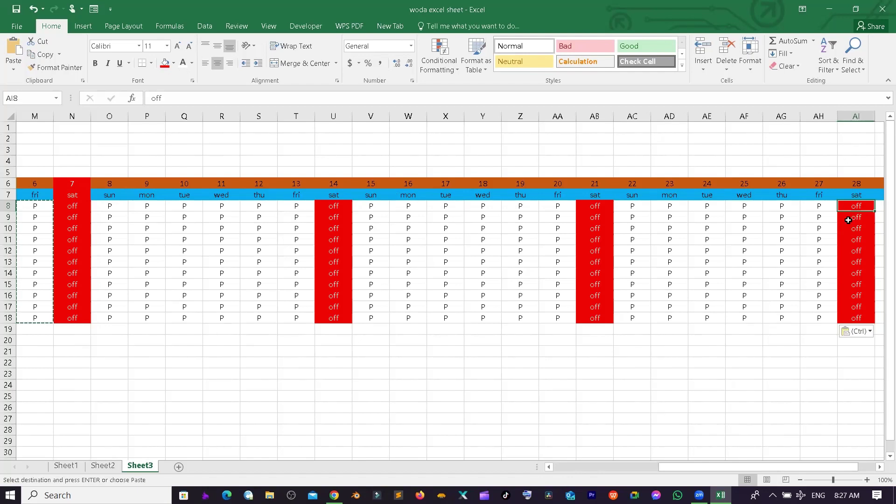
key(Right)
key(Right)
key(Right)
key(Right)
drag(735, 207, 779, 317)
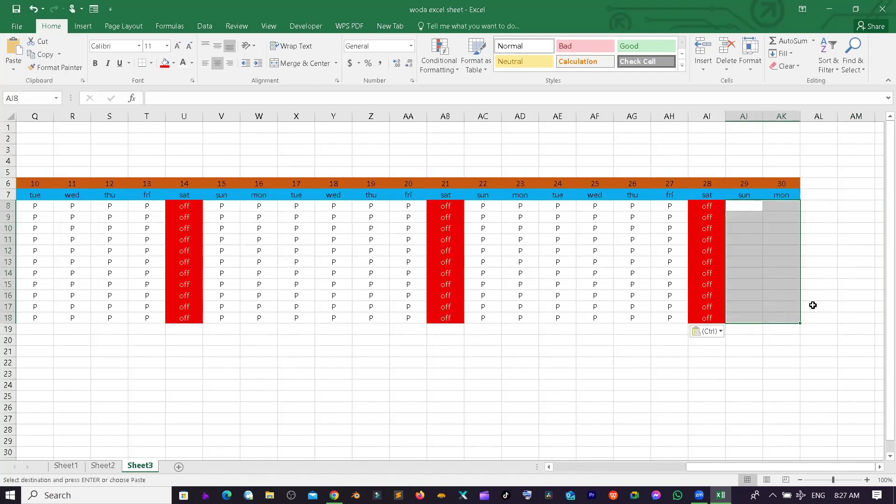
key(ctrl+v)
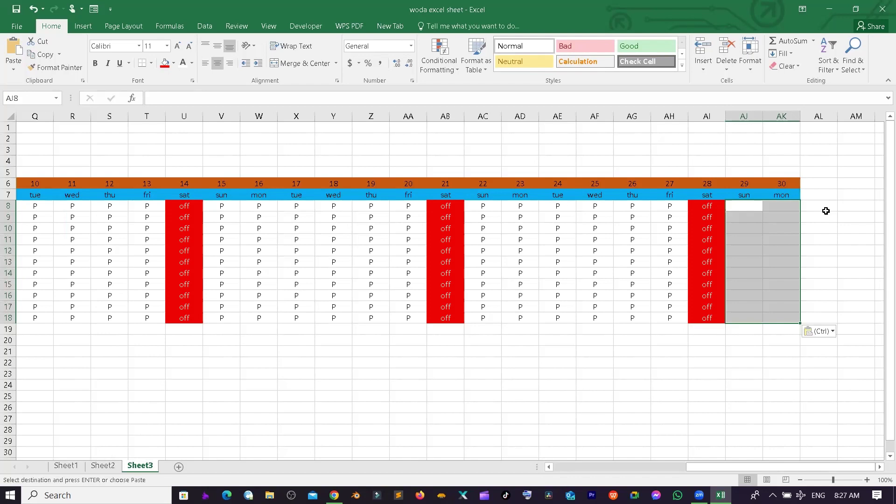
click(826, 209)
click(816, 179)
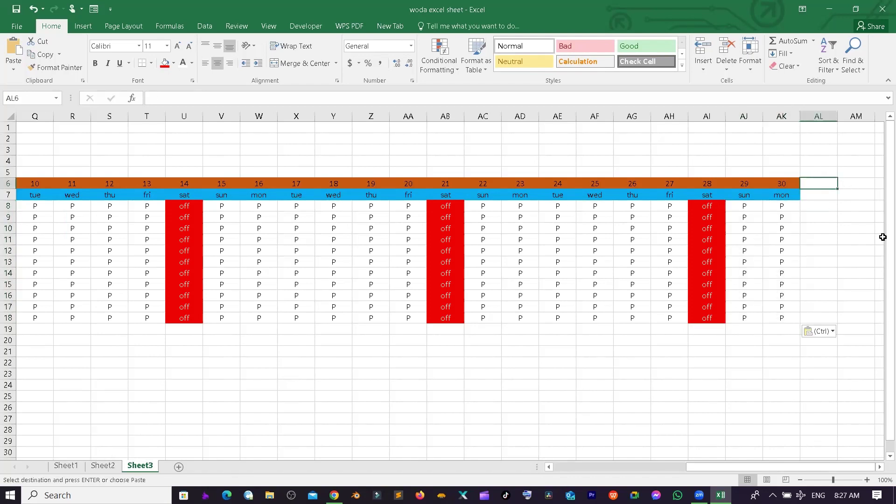
- Enter Total in AL6, then Present days, absent days and off days across row 7
text(Total)
key(Return)
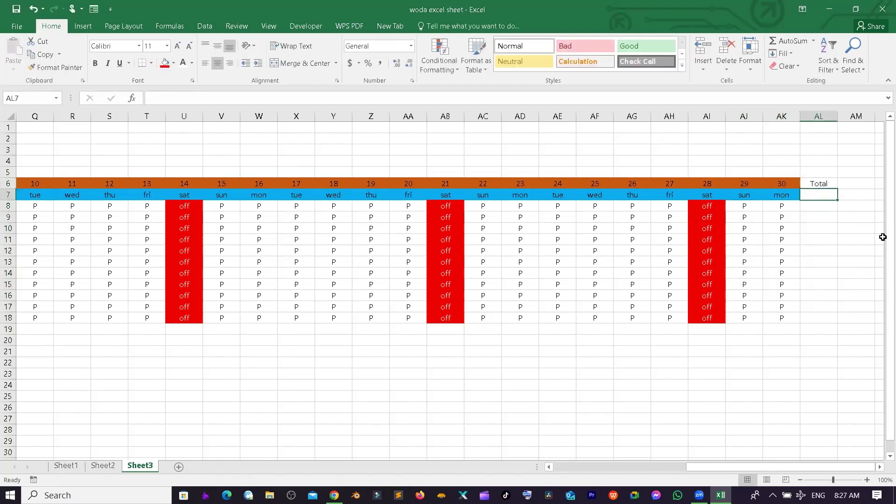
text(Presne)
key(BackSpace)
key(BackSpace)
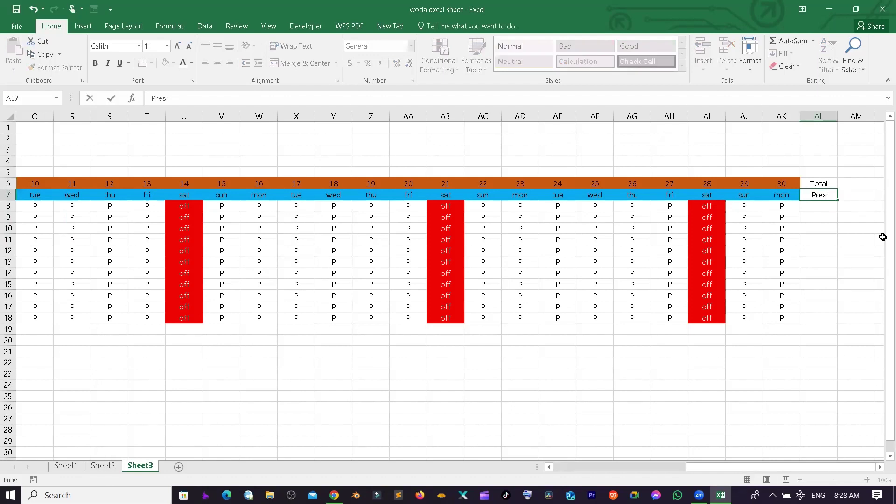
text(ent days)
key(Tab)
text(absent days)
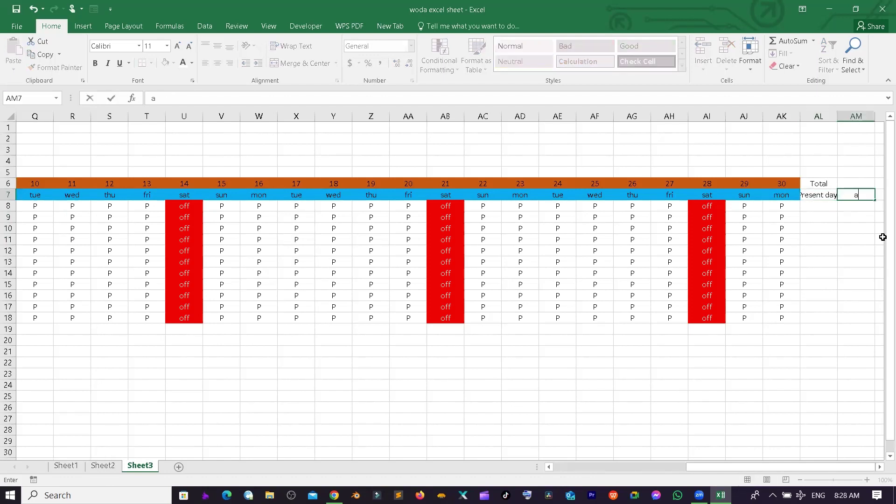
key(Tab)
text(off days)
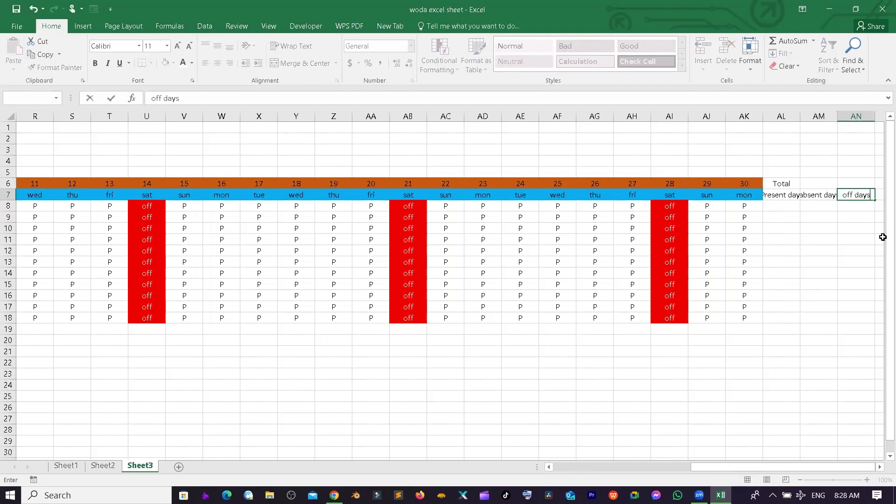
key(Tab)
- Continue row 7 with the headers days, paid days, salary, per day and salary
text(days)
key(Tab)
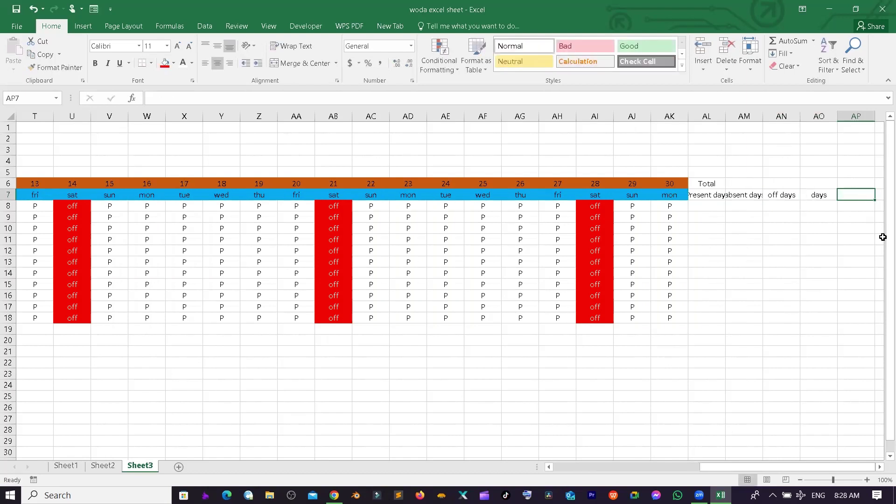
text(paid days)
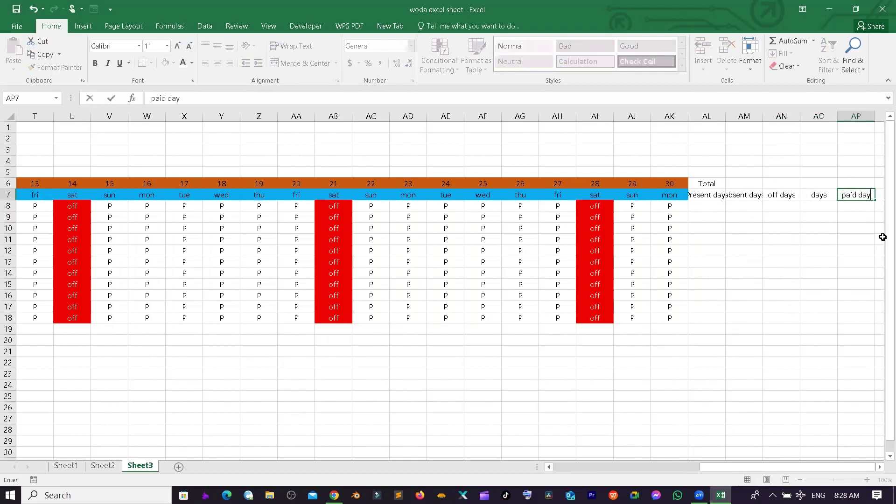
key(Tab)
text(salary)
key(Tab)
text(per day)
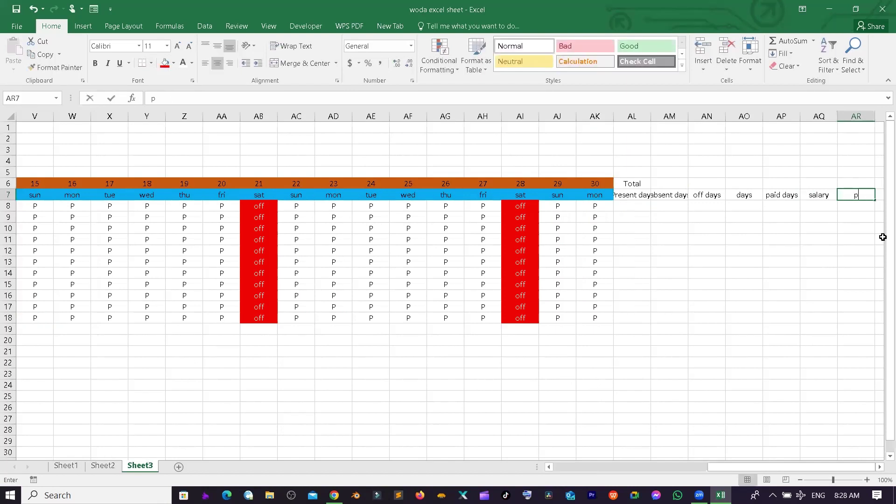
key(Tab)
text(salary)
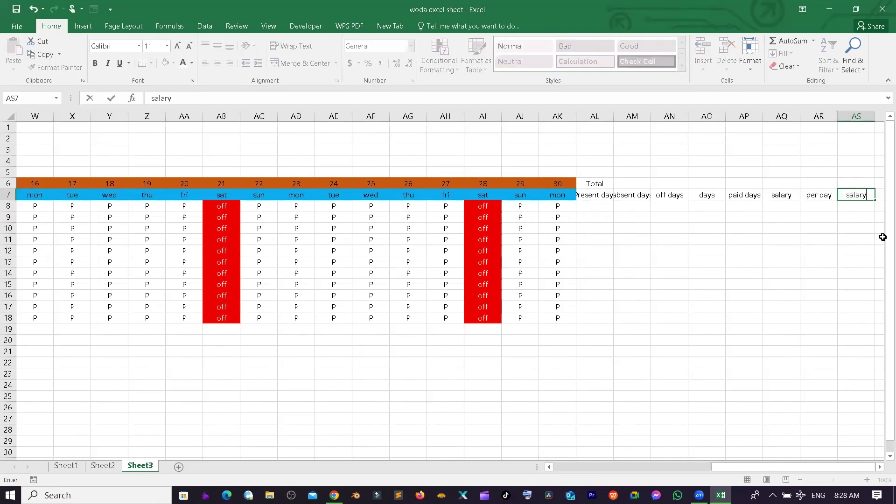
key(Up)
- Add the row-6 headers Basic, Salary and Total above AQ7:AS7
text(ba)
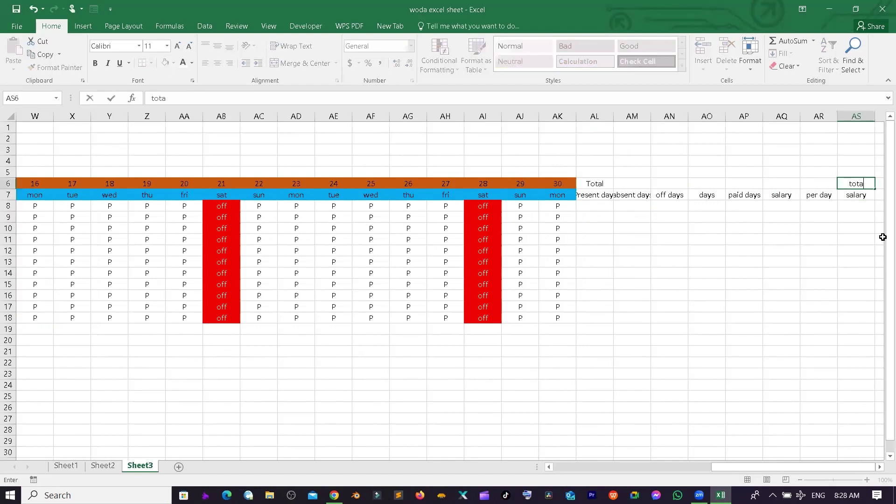
key(BackSpace)
key(BackSpace)
key(BackSpace)
key(BackSpace)
text(Total)
key(Left)
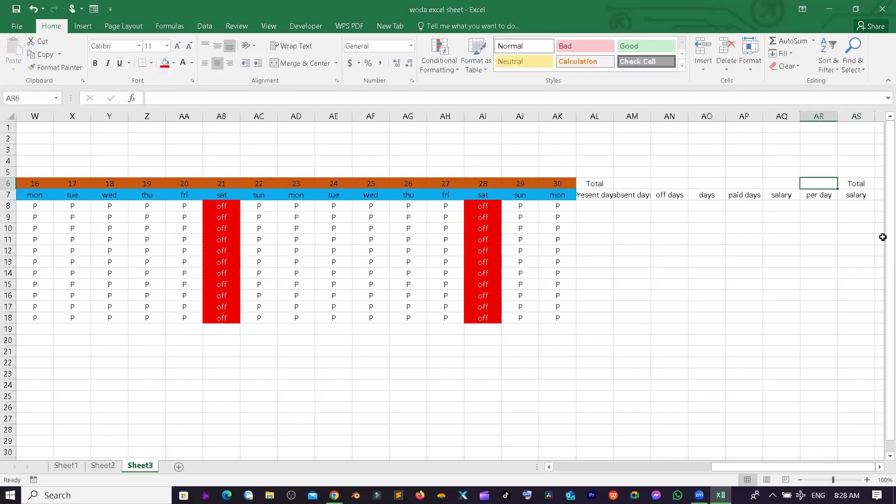
text(Salary)
key(Left)
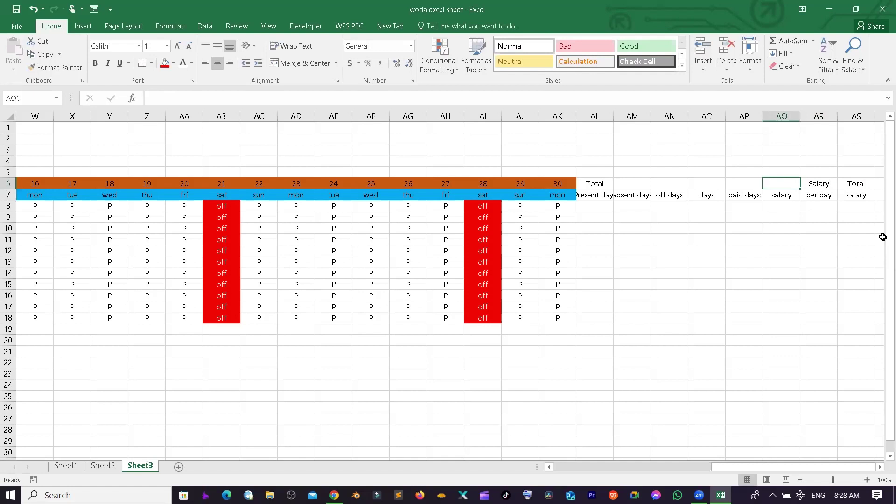
text(Basic)
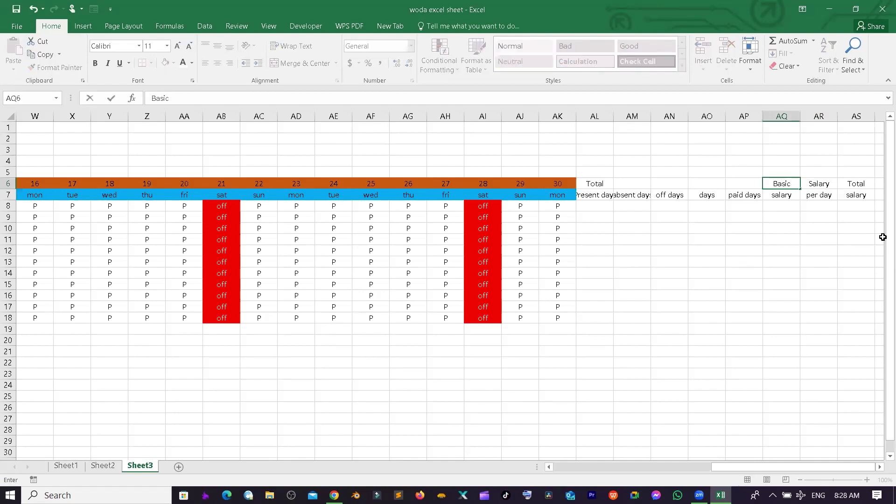
key(Return)
click(599, 184)
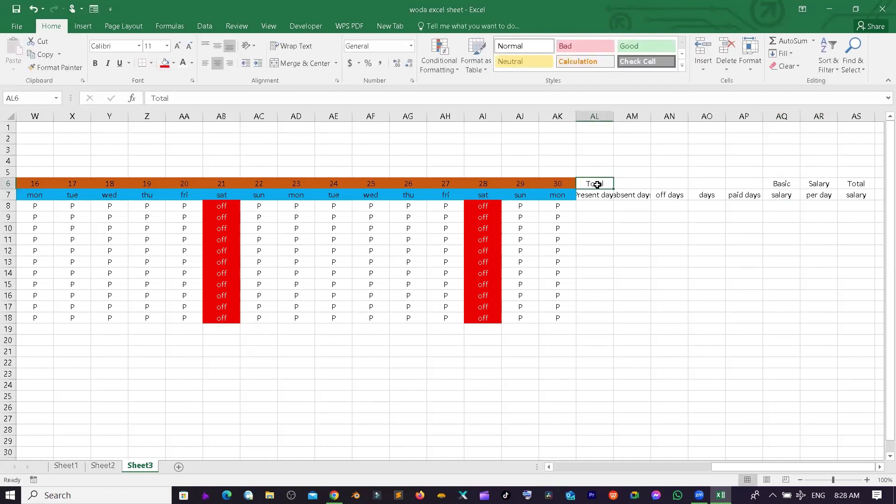
- Copy Total across AM6:AP6 and select the AL6:AS7 header block
drag(617, 187, 747, 186)
click(744, 217)
drag(588, 182, 847, 194)
- Give the header block a black fill with white text
drag(613, 120, 646, 121)
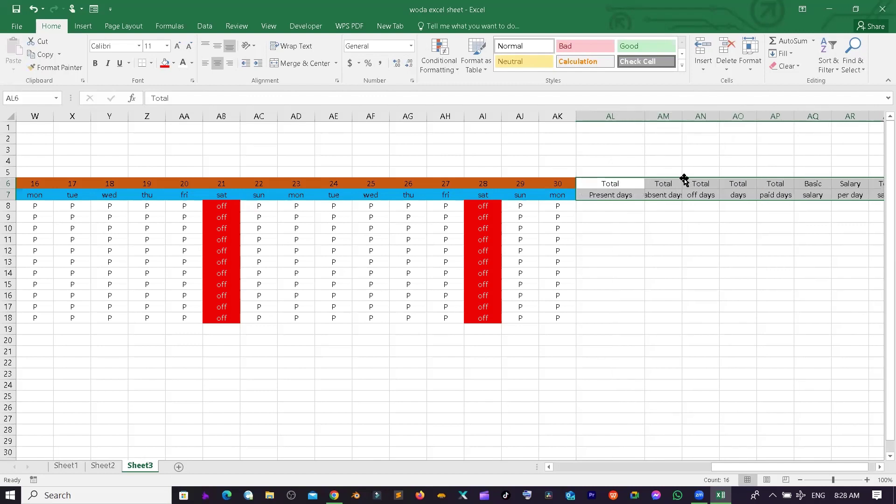
key(ctrl+z)
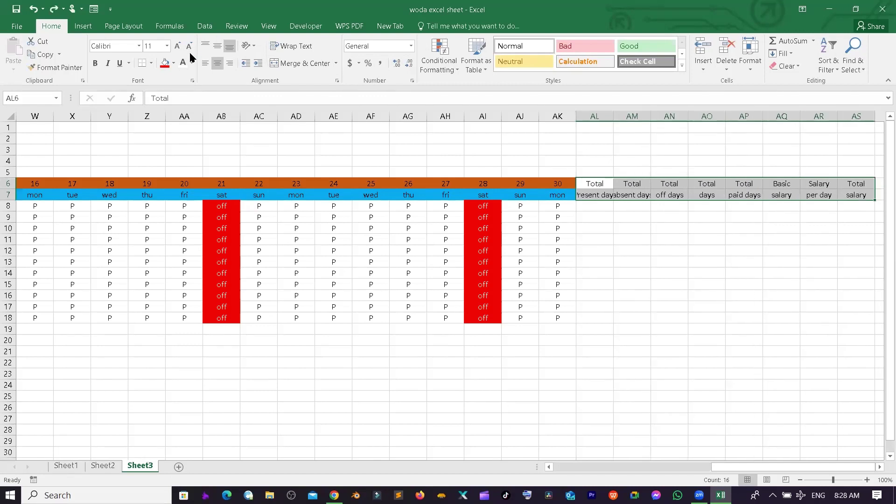
click(173, 63)
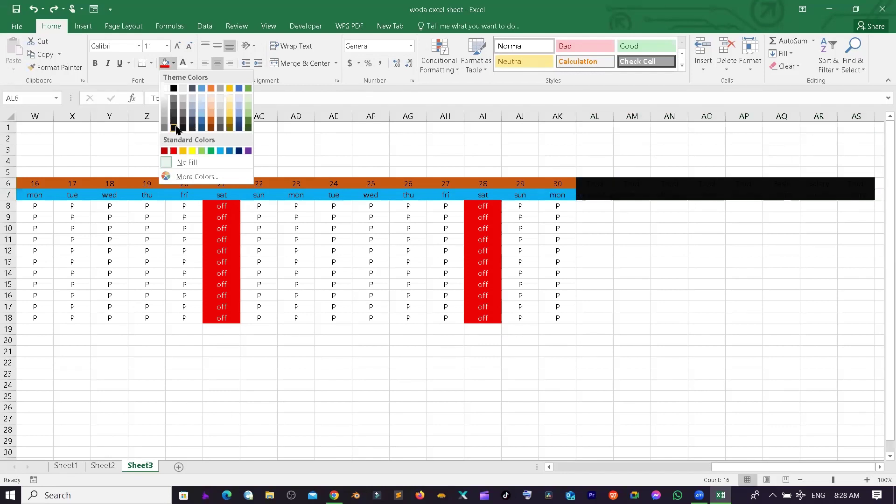
click(173, 127)
click(183, 62)
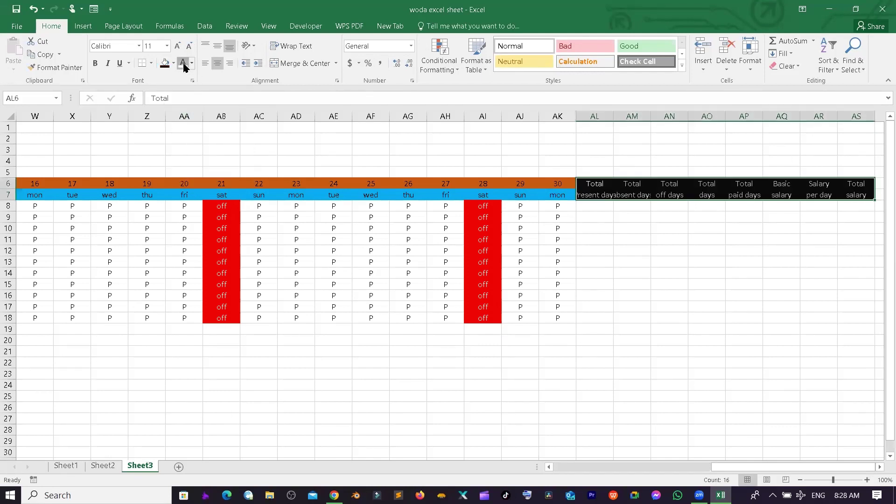
- Set the header columns to a width of 15
click(748, 68)
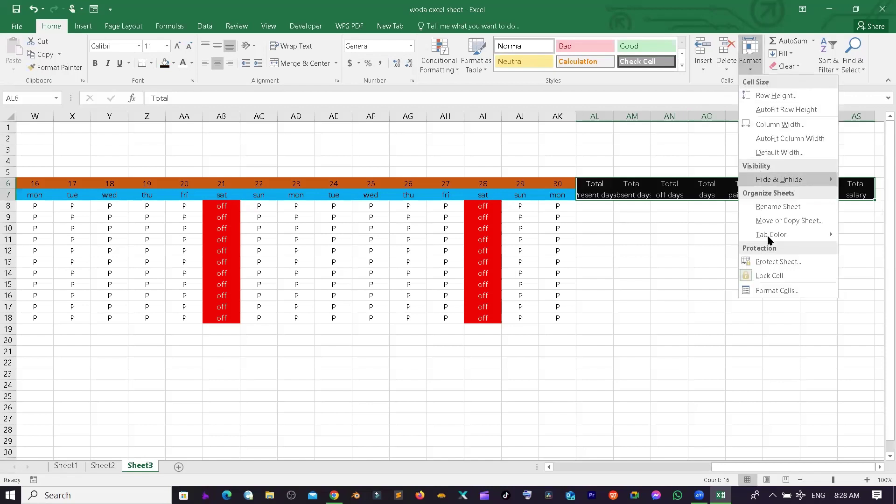
click(747, 124)
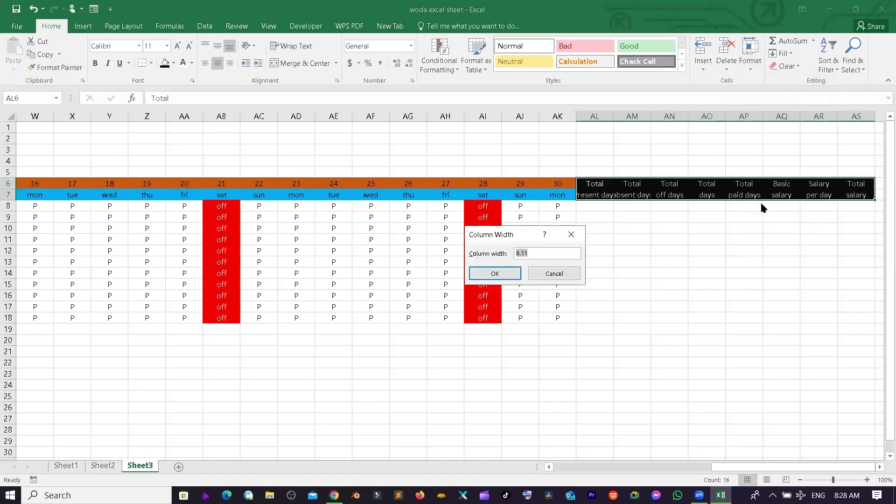
text(15)
key(Return)
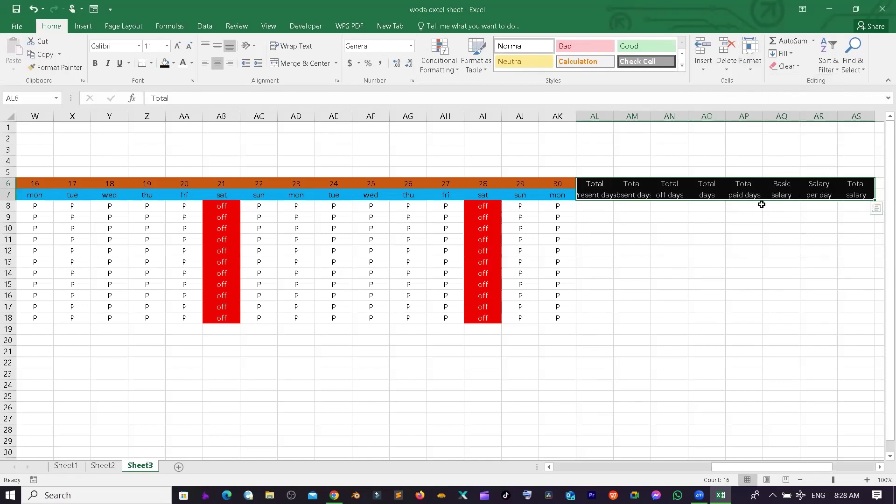
click(748, 227)
click(606, 204)
key(Down)
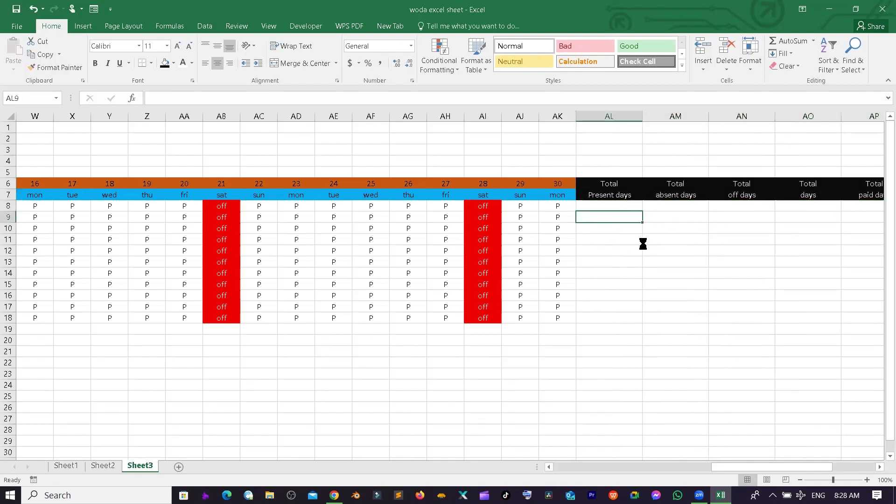
- Enter =COUNTIF(H8:AK8,"p") in AL8 to count the first employee's present days
click(611, 203)
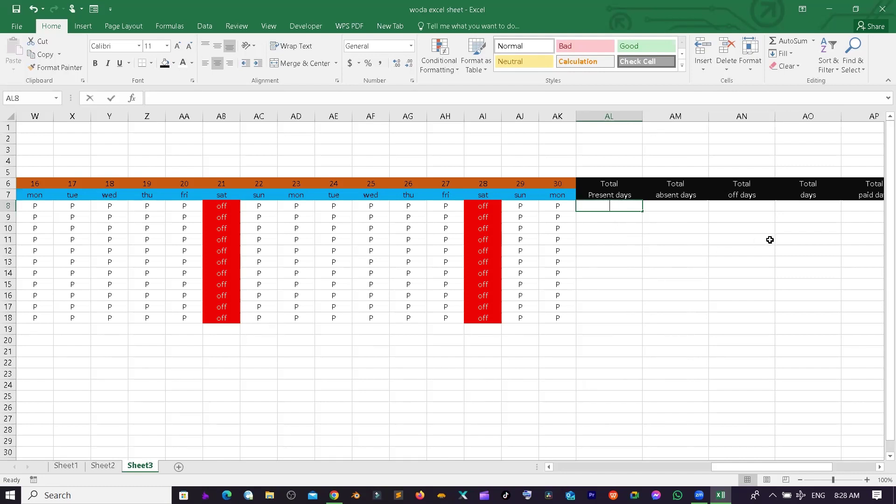
text(=)
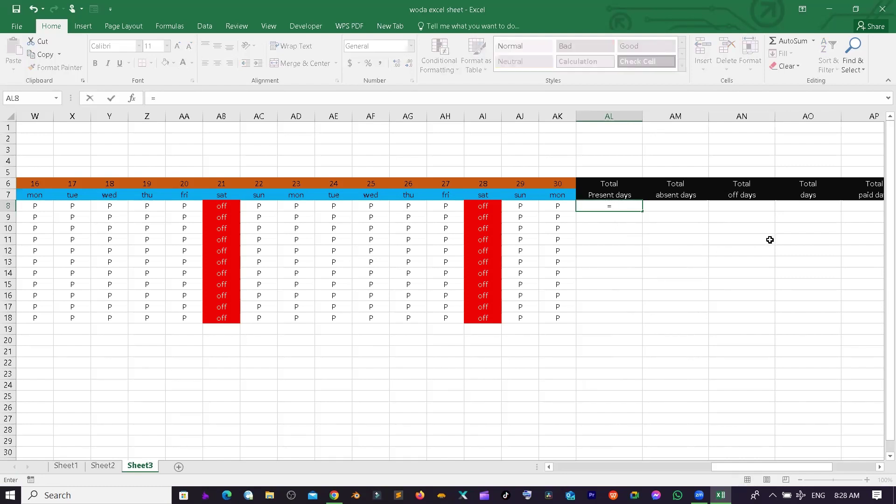
text(cou)
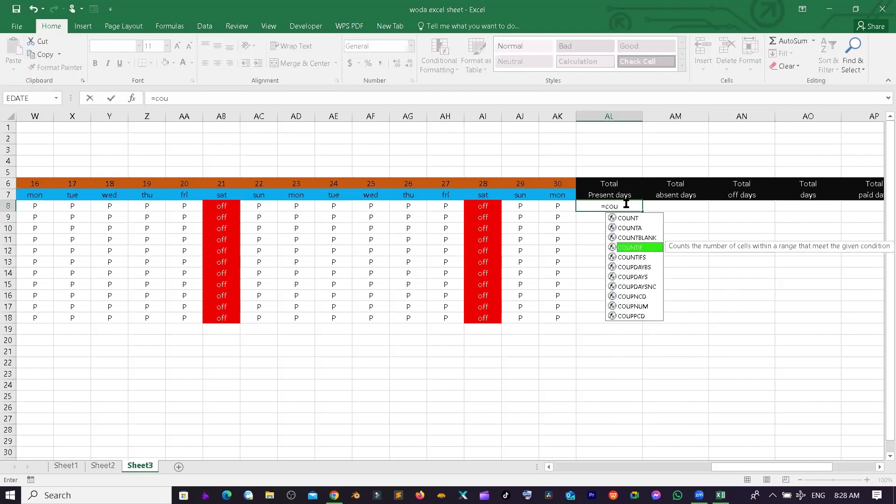
click(626, 204)
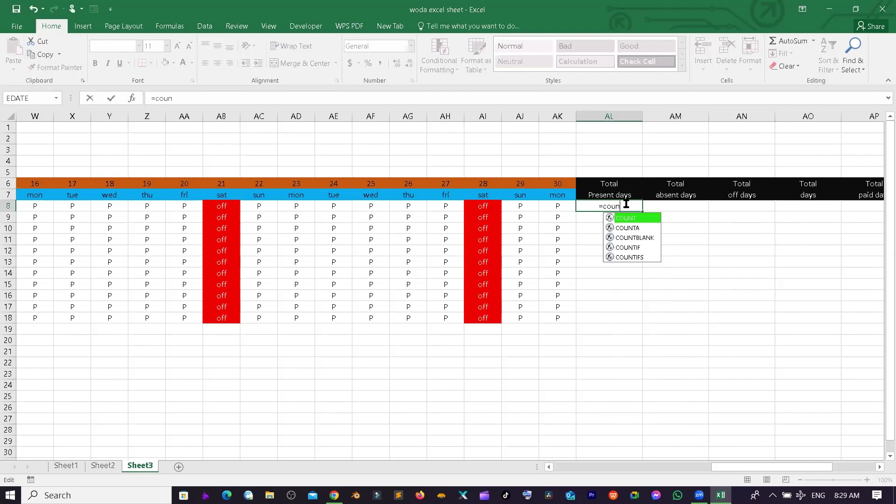
text(ti)
key(Tab)
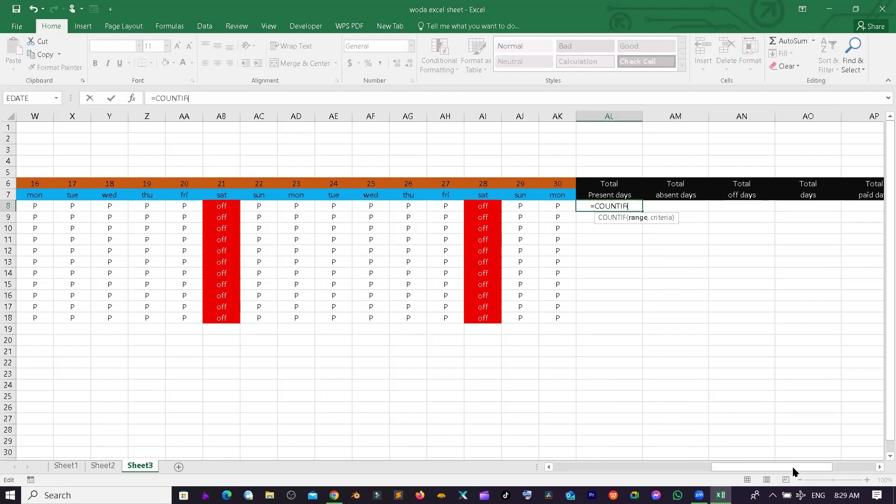
mouse_move(792, 470)
mouse_down()
mouse_move(556, 468)
mouse_move(589, 476)
mouse_up()
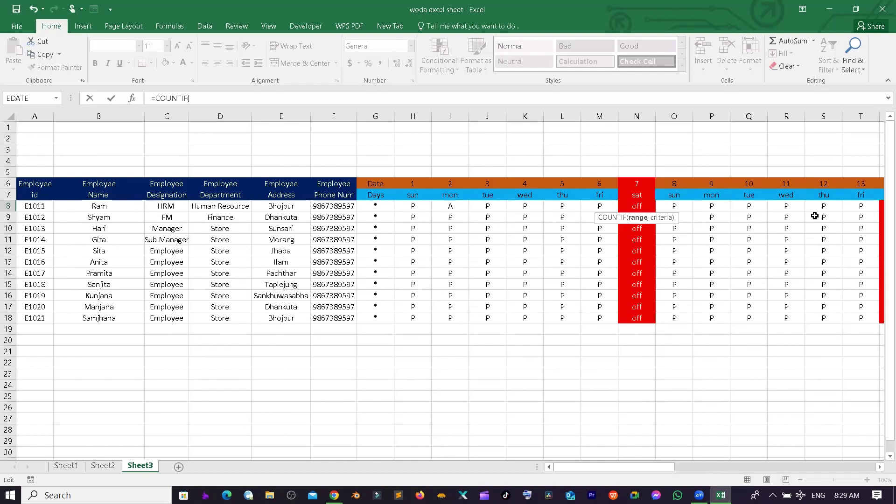
drag(815, 216, 630, 205)
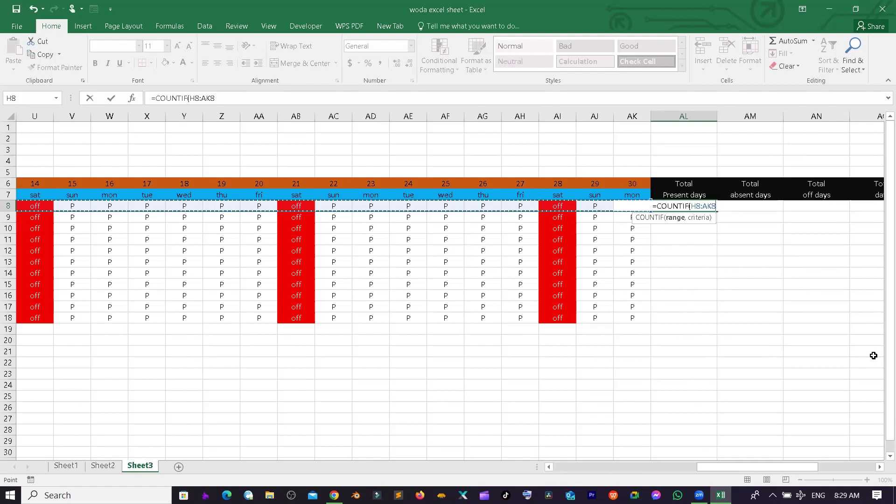
text(,)
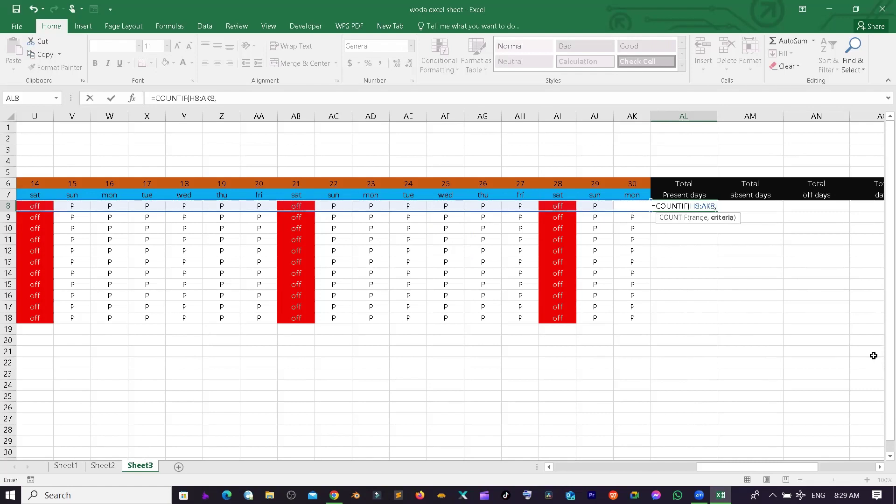
text(")
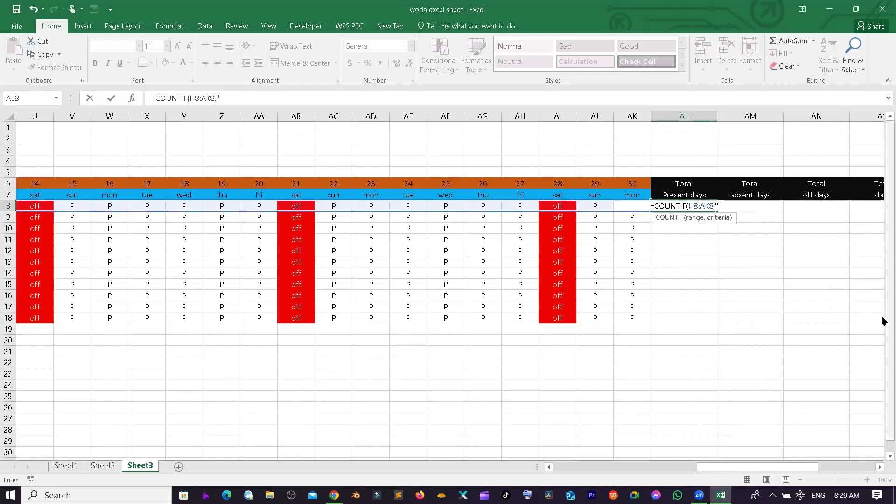
text(p")
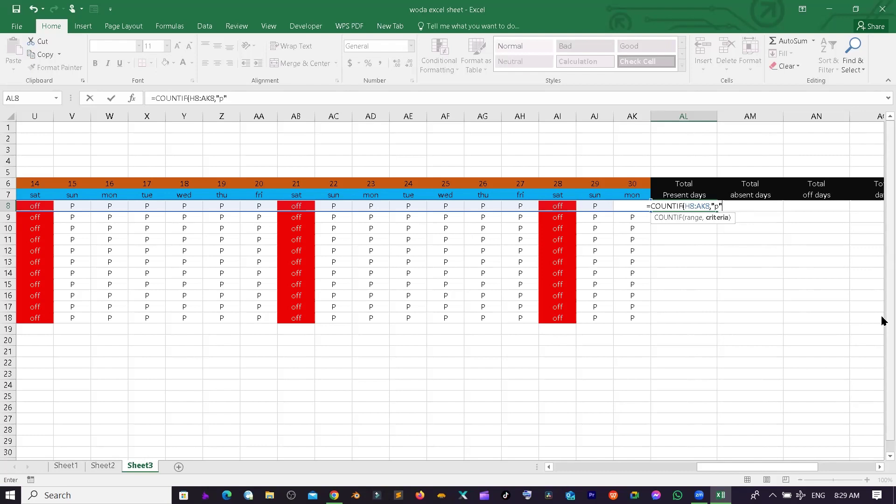
text())
key(Return)
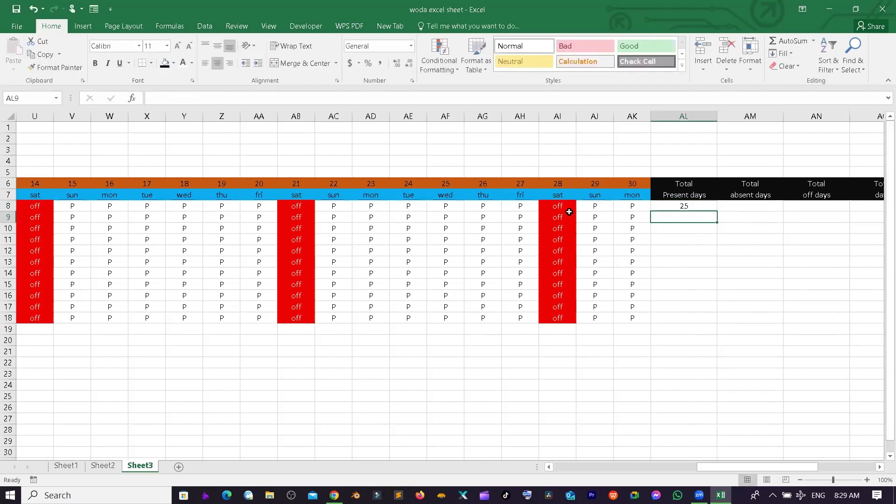
- Recheck the present-days formula and copy it down to AL18
click(686, 205)
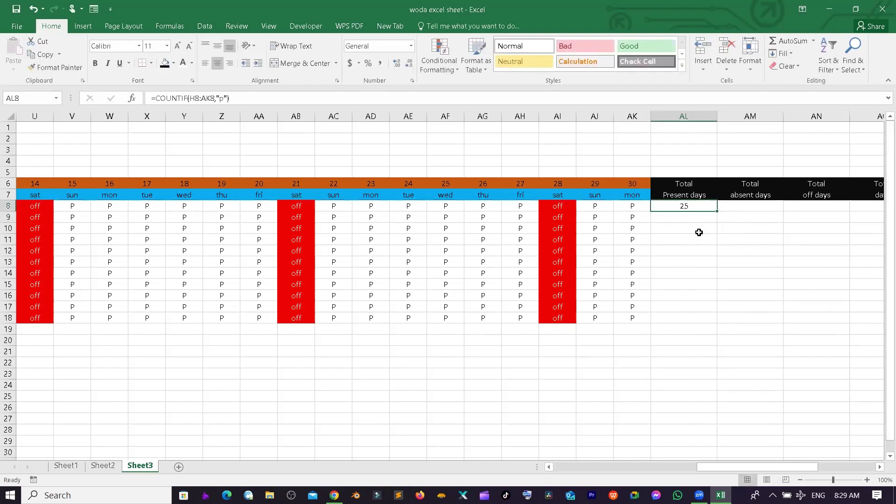
double_click(685, 206)
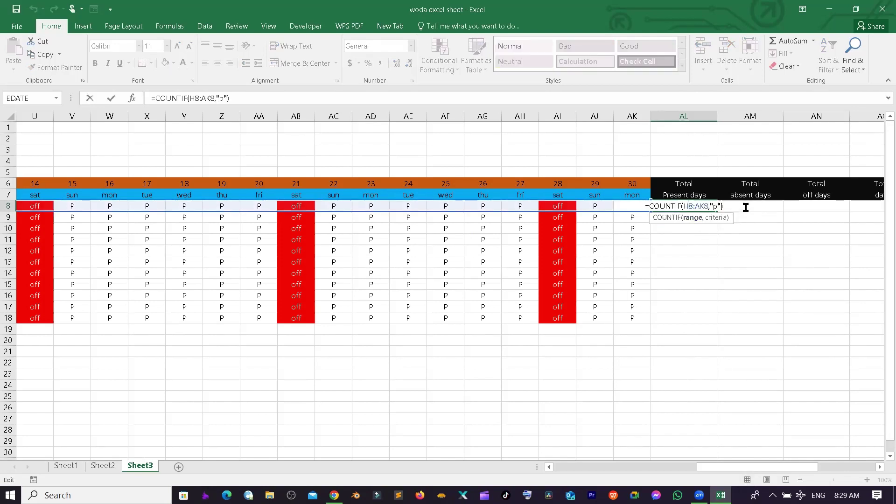
key(Return)
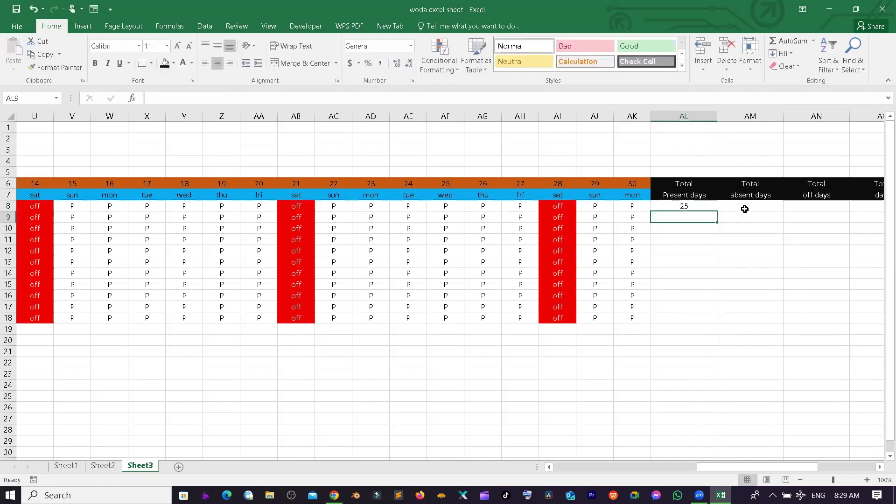
click(701, 208)
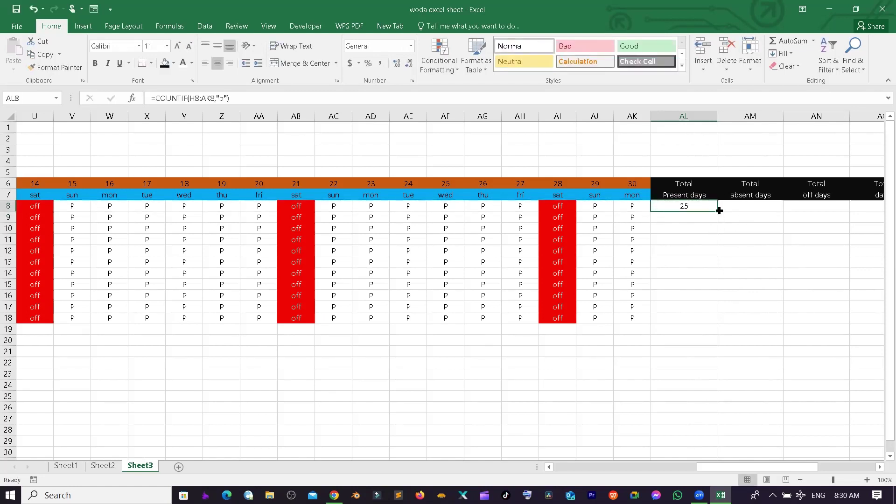
double_click(716, 213)
click(766, 217)
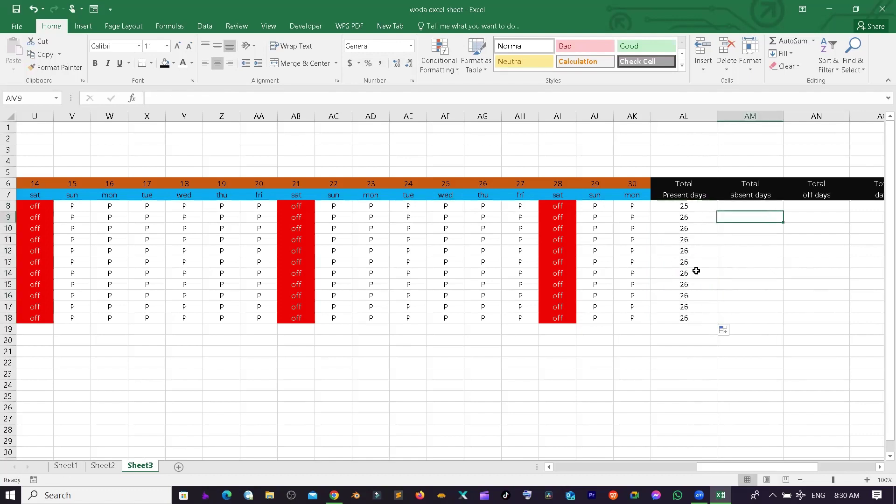
- Copy AL8's COUNTIF formula across into AM8 and AN8
click(749, 206)
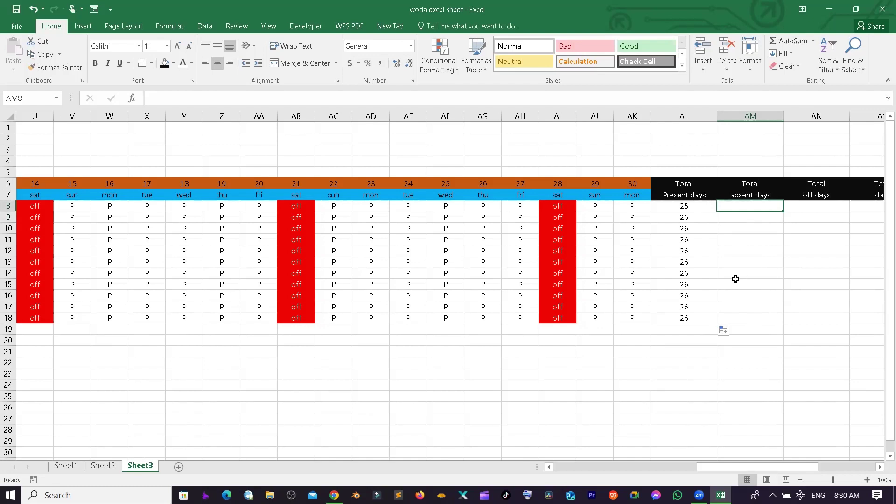
click(684, 213)
click(744, 209)
click(708, 215)
click(704, 207)
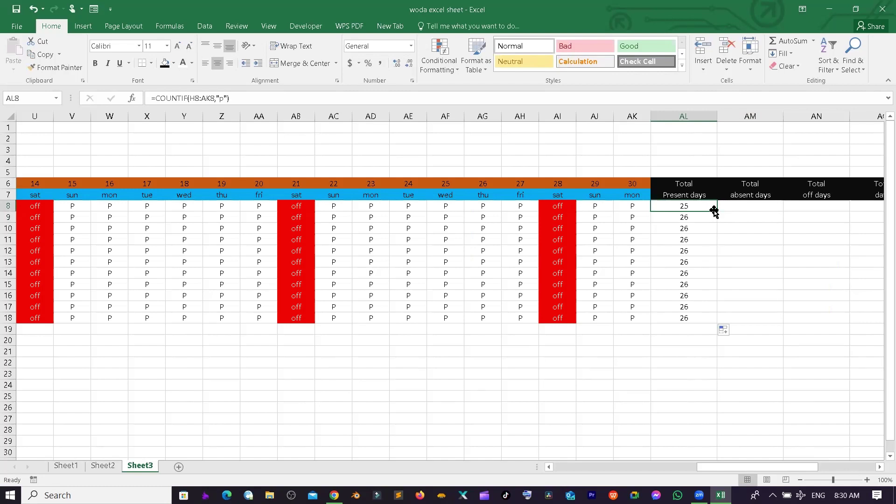
drag(718, 209, 850, 208)
- Change AM8's criteria to "a" and fill the absent-days count down to AM18
double_click(759, 205)
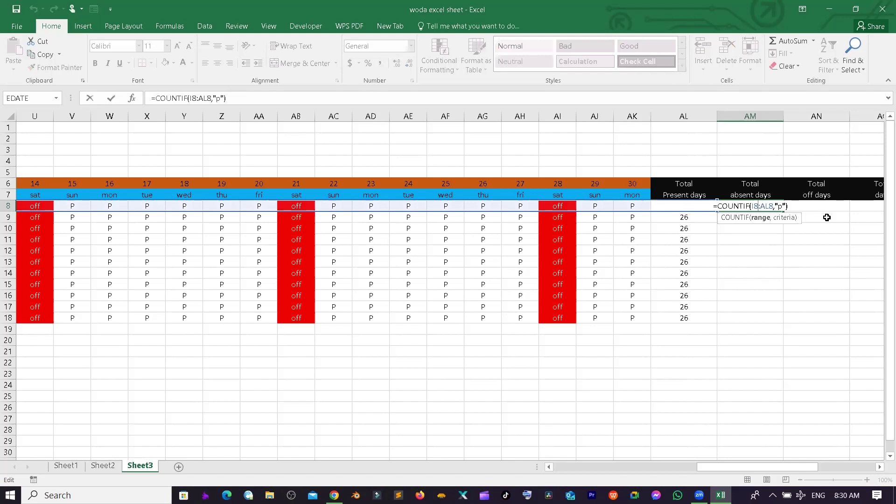
click(775, 206)
key(BackSpace)
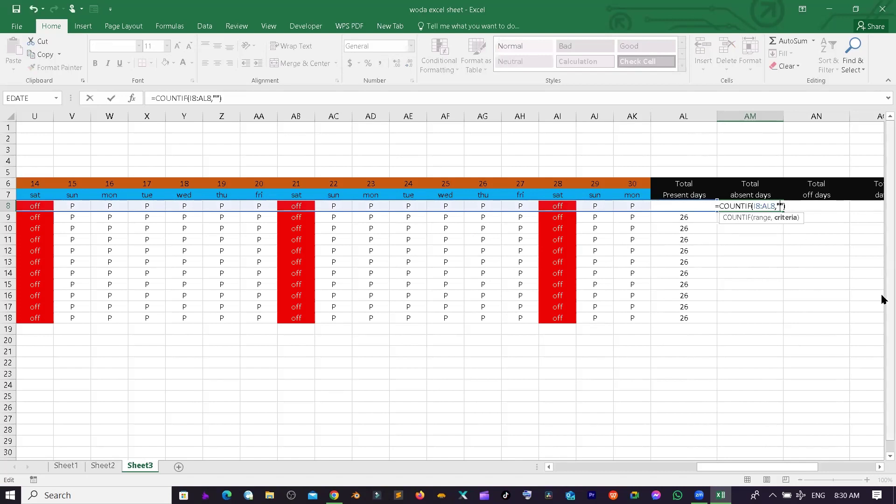
text(a)
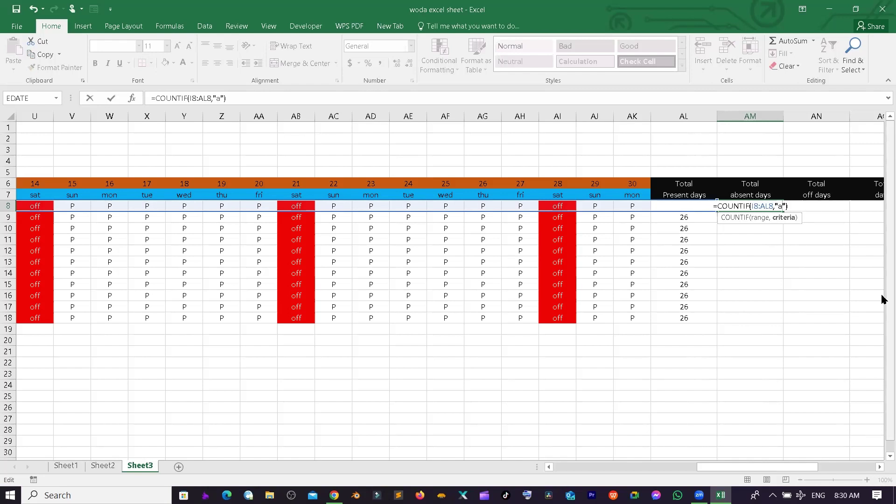
key(Return)
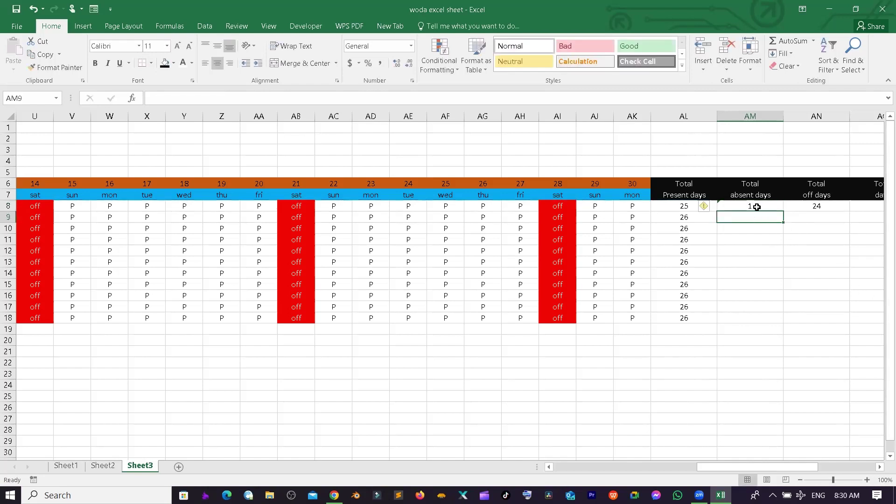
click(756, 207)
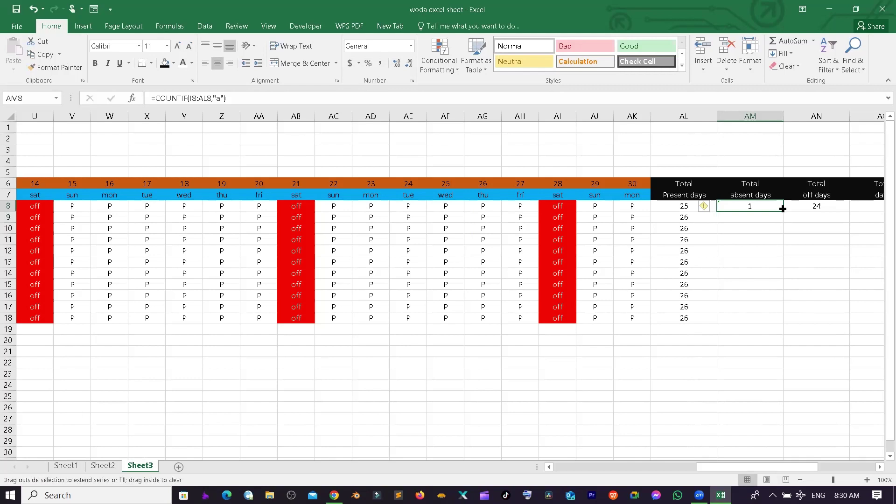
double_click(784, 211)
click(761, 262)
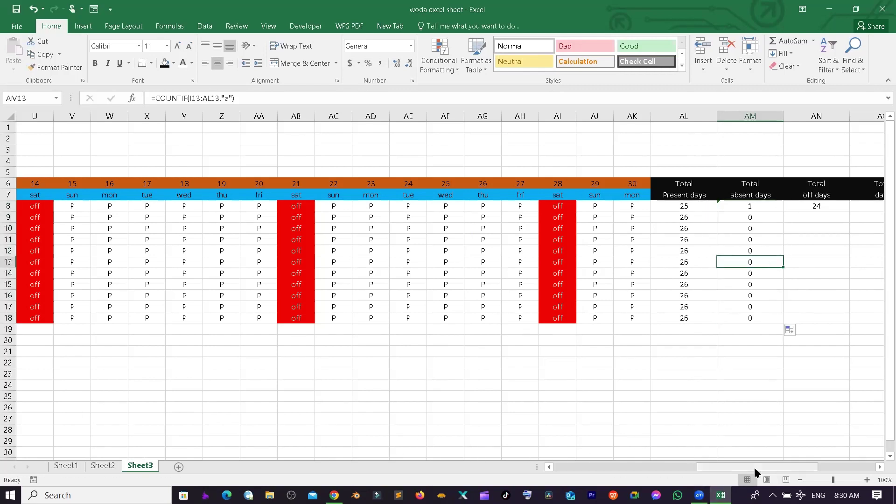
drag(702, 466, 517, 488)
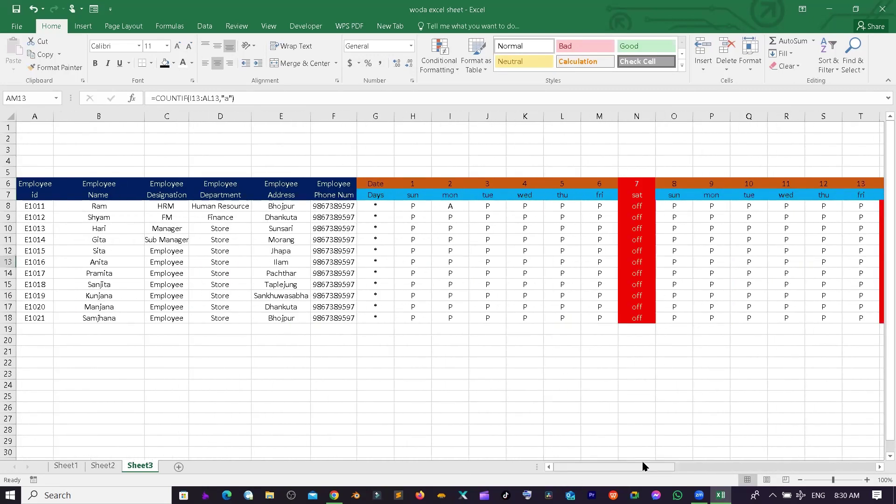
drag(670, 470, 881, 464)
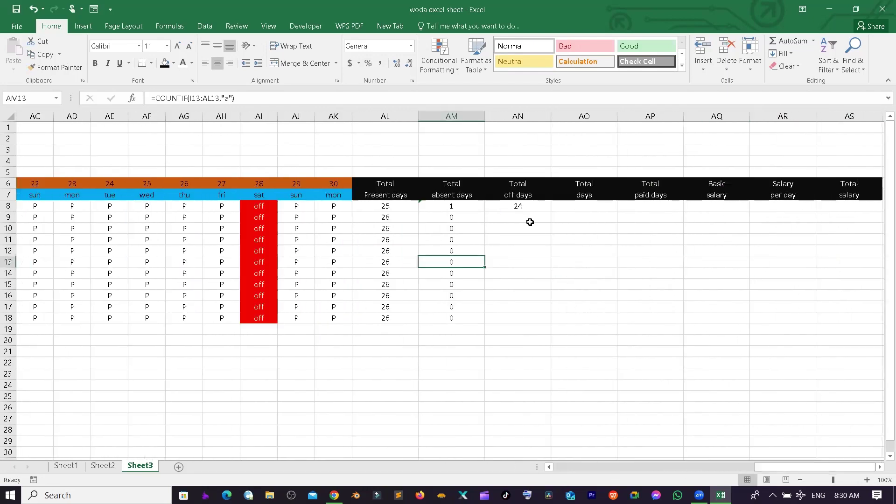
click(522, 206)
double_click(526, 204)
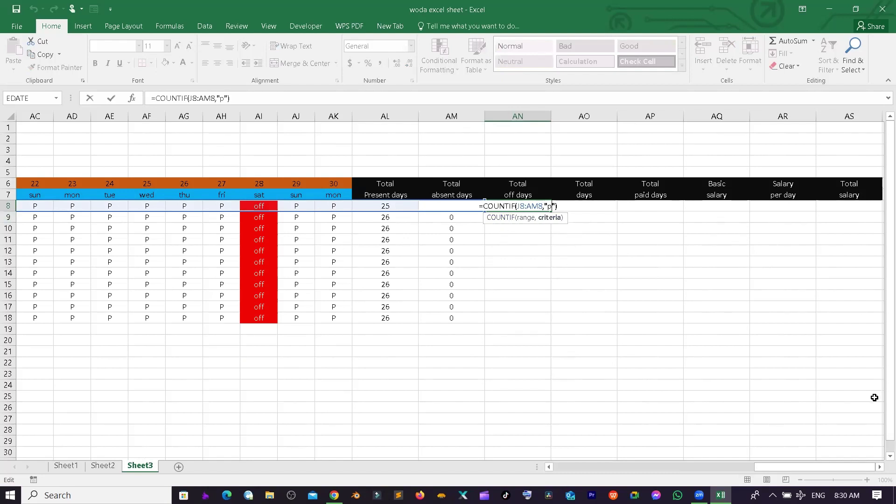
- Change AN8's criteria to "off" and fill the off-days count down to AN18
key(BackSpace)
text(off)
key(Return)
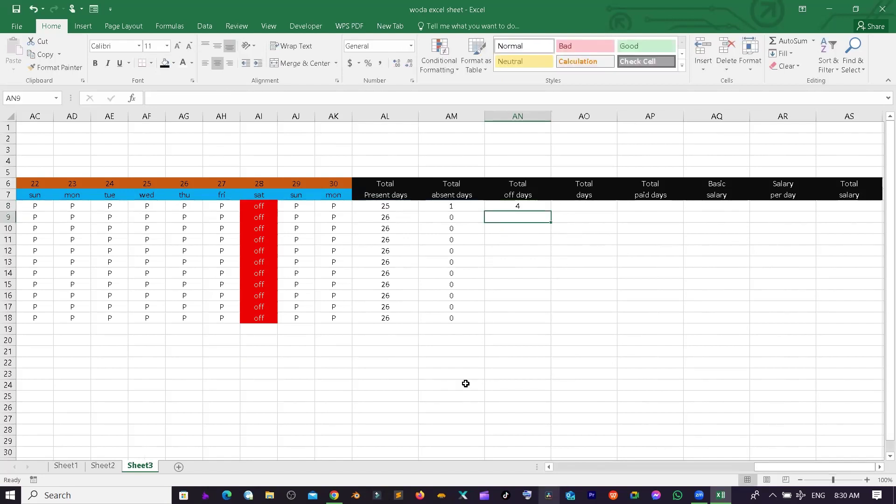
click(519, 203)
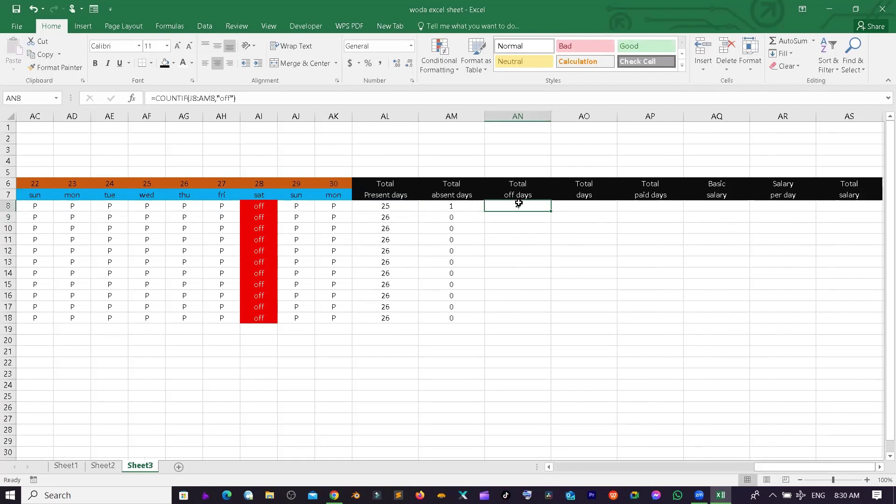
double_click(551, 213)
- Enter =AL8+AM8+AN8 in AO8 for total days and fill it down to AO18
click(588, 206)
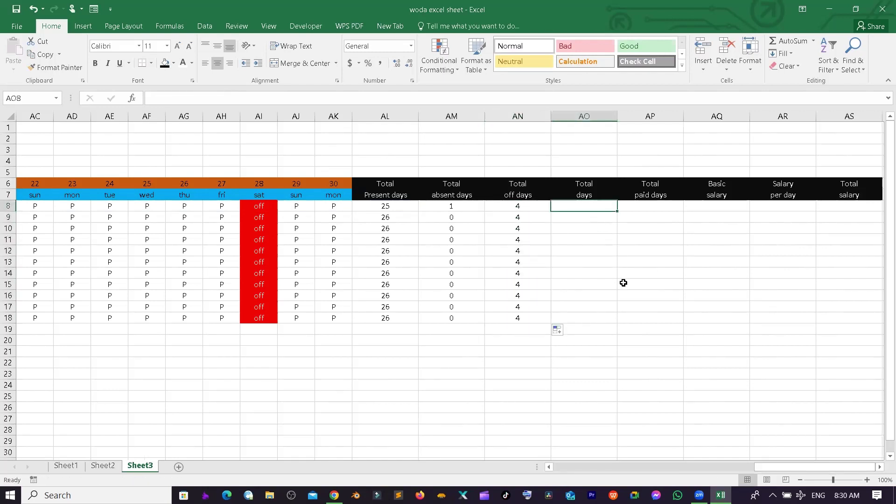
text(=)
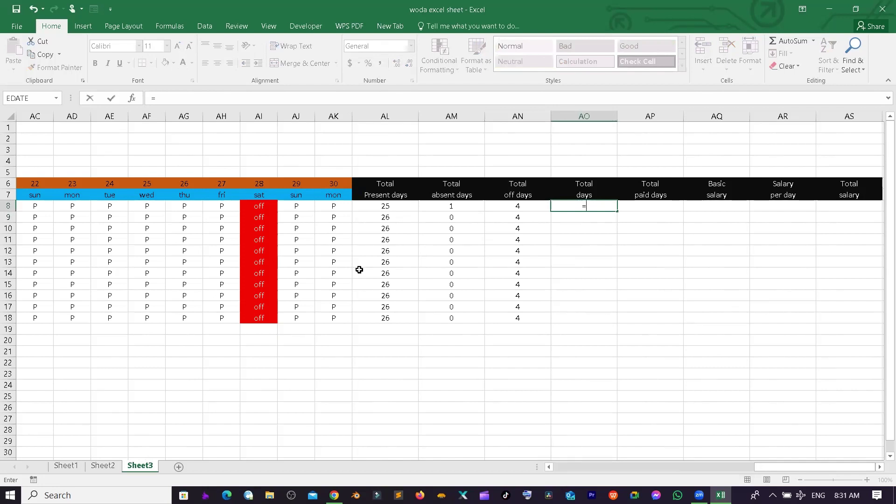
click(382, 206)
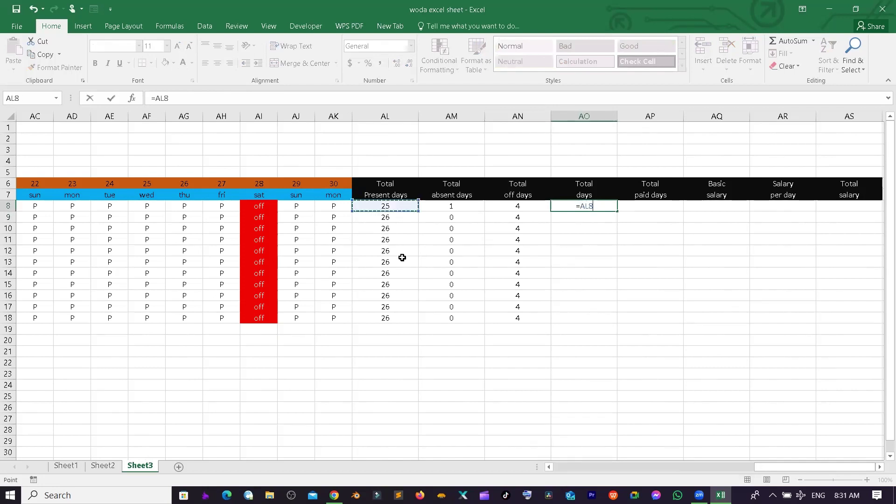
text(+)
click(450, 207)
text(+)
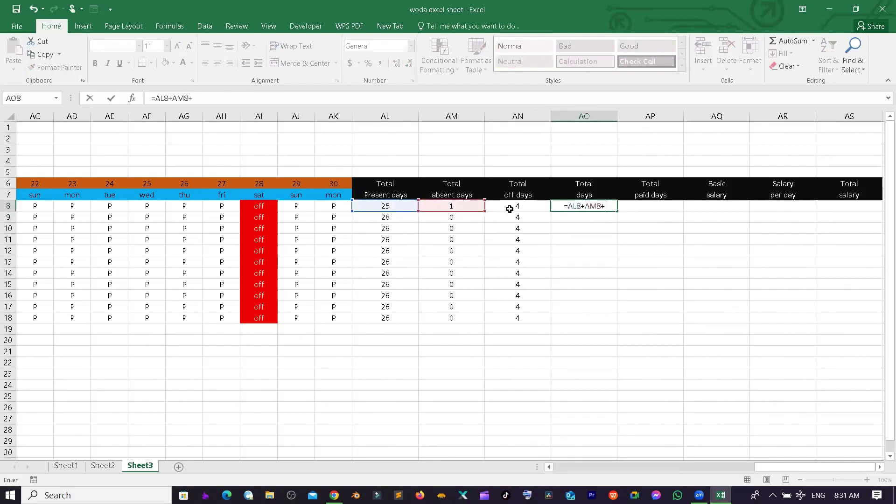
click(510, 209)
key(Return)
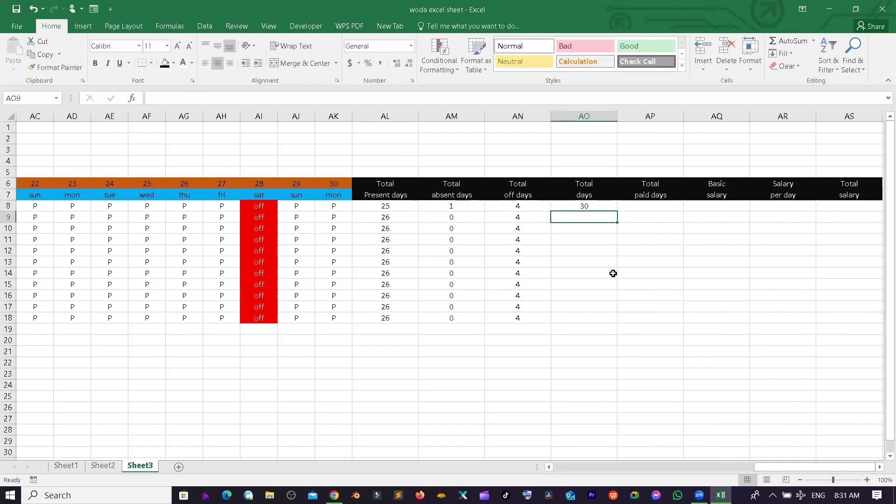
click(585, 206)
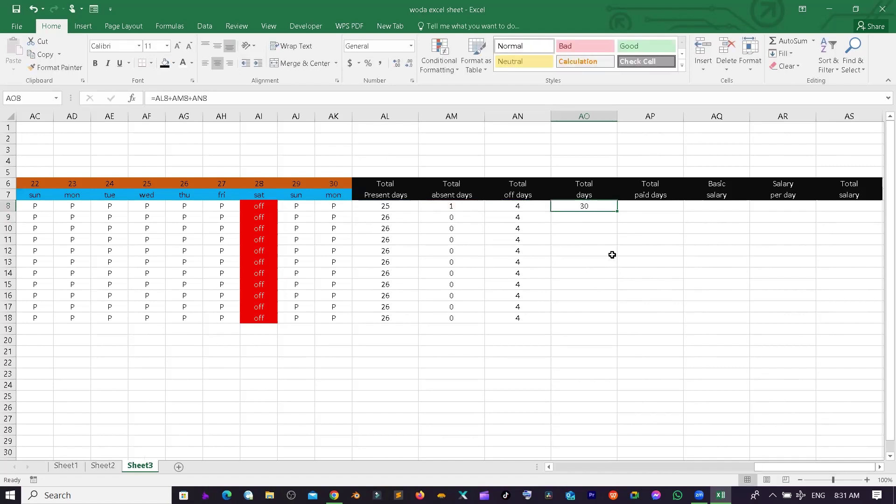
double_click(616, 209)
click(705, 243)
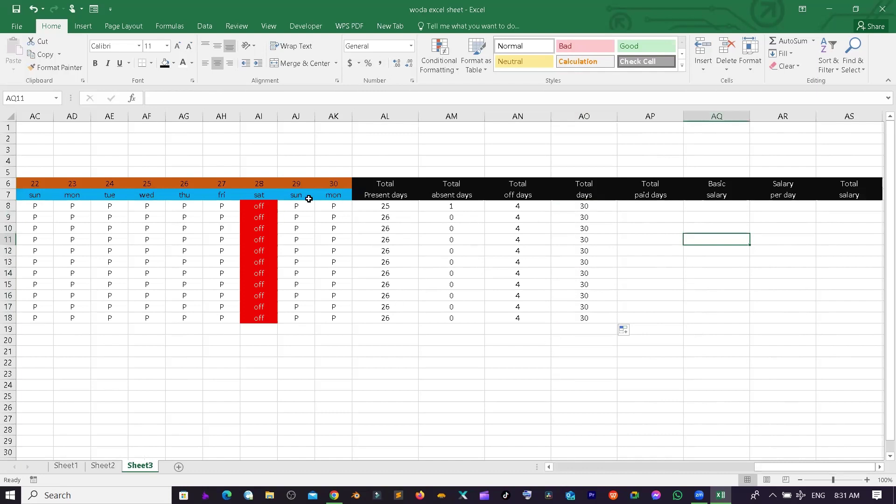
click(340, 184)
click(578, 203)
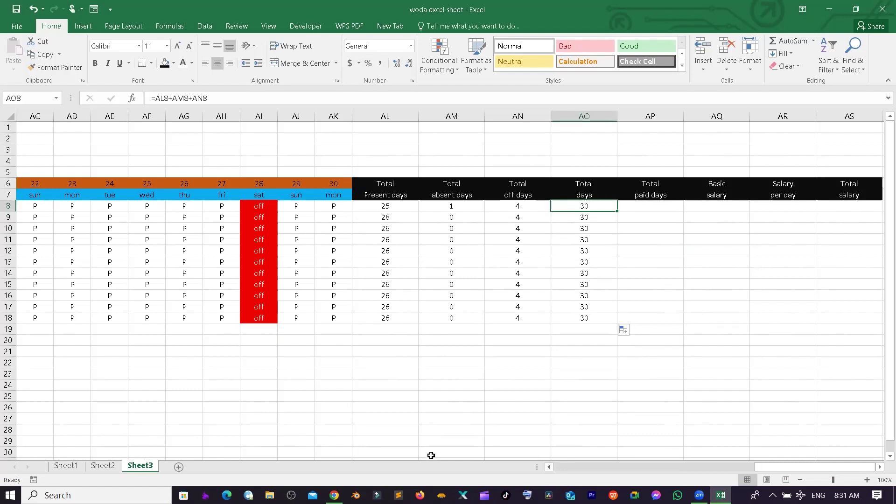
click(644, 207)
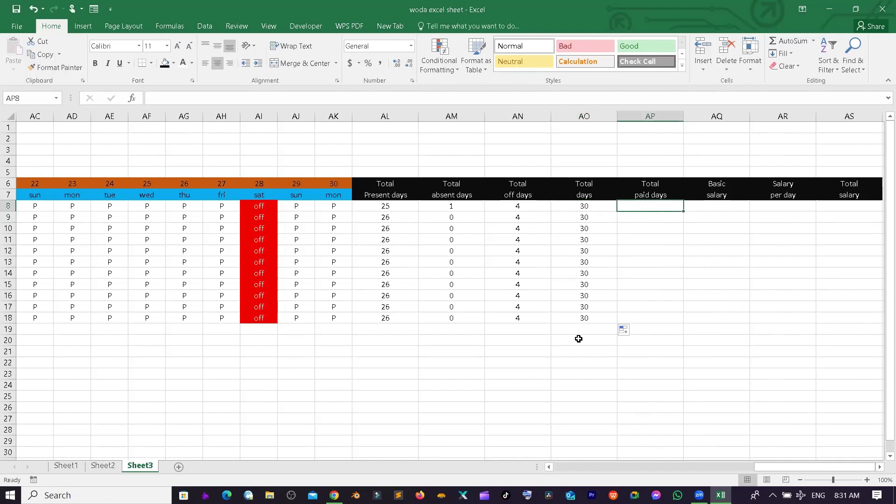
- Enter =AL8+AN8 in AP8 for paid days and drag it down to AP18
text(=)
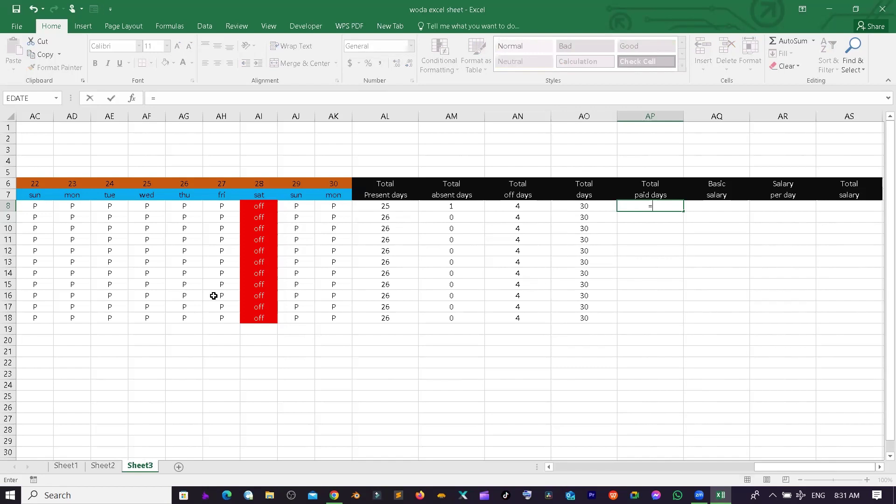
click(401, 206)
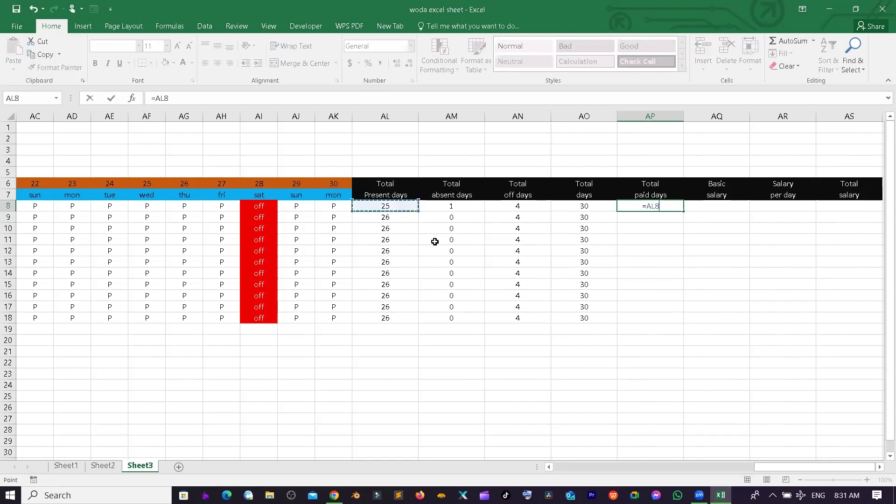
text(+)
click(521, 206)
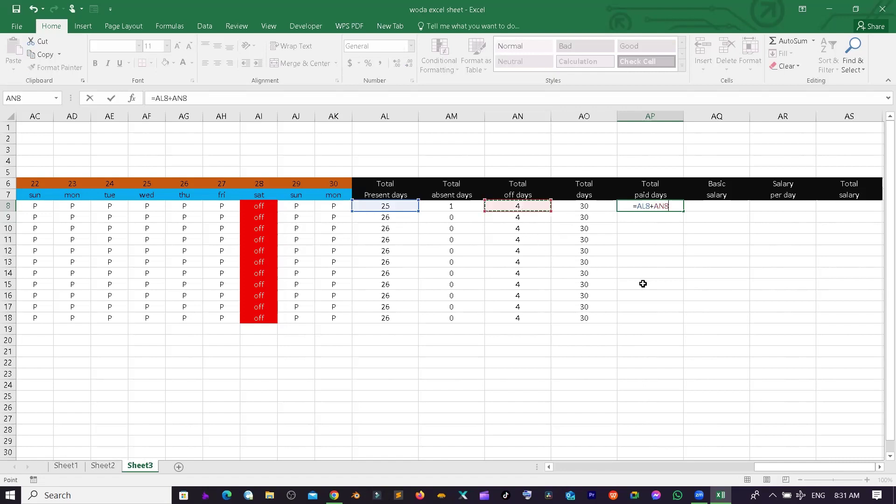
key(Return)
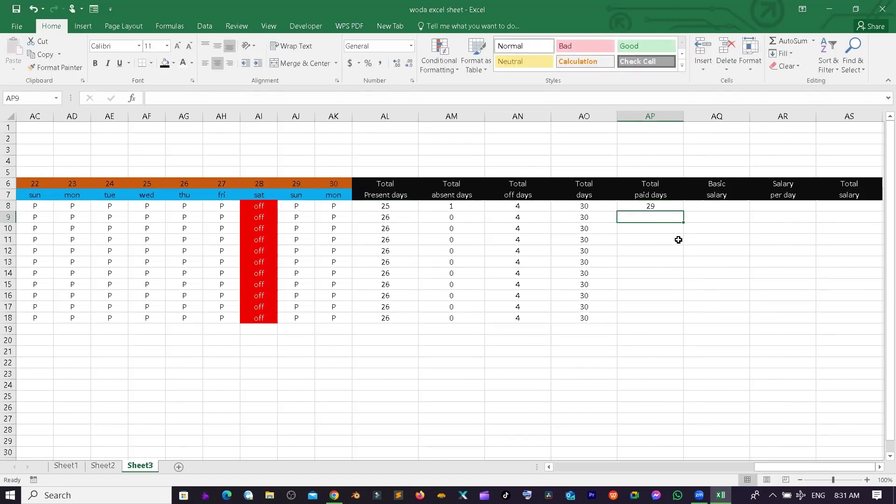
click(655, 205)
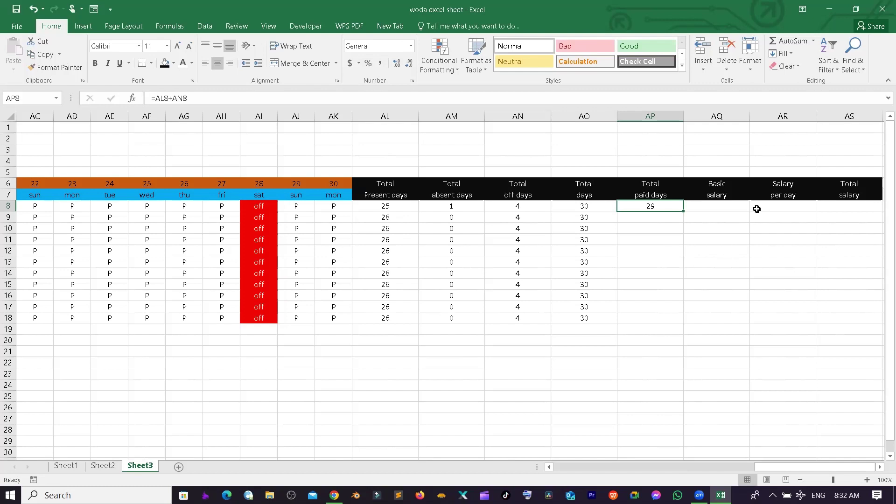
drag(682, 213, 682, 320)
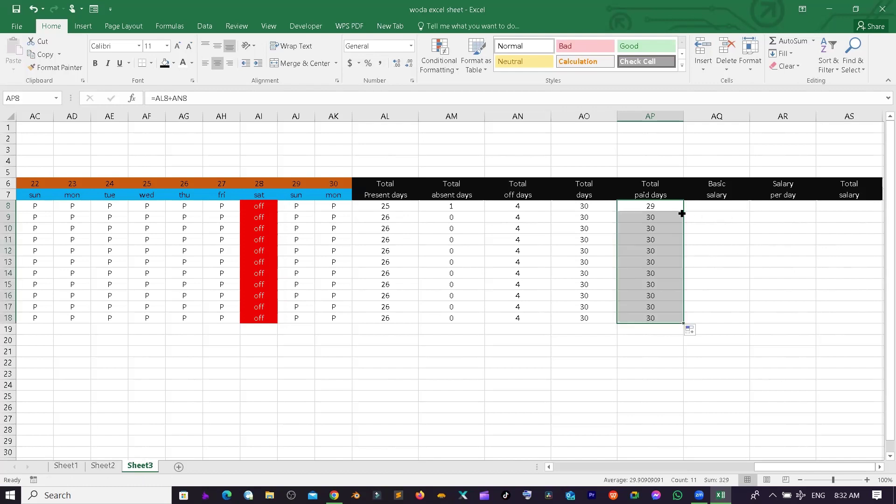
click(709, 215)
click(710, 204)
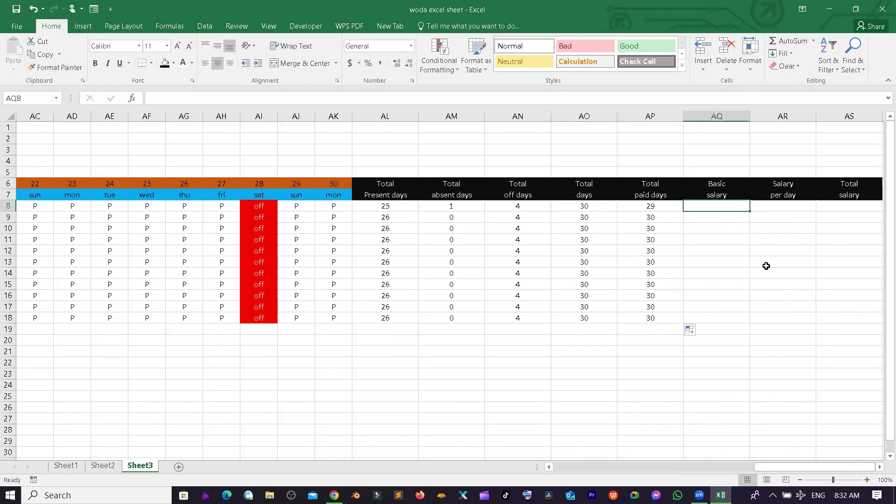
- Enter basic salaries 90000, 80000, 60000, 35000 and 15000, filling 15000 down to row 18
text(9)
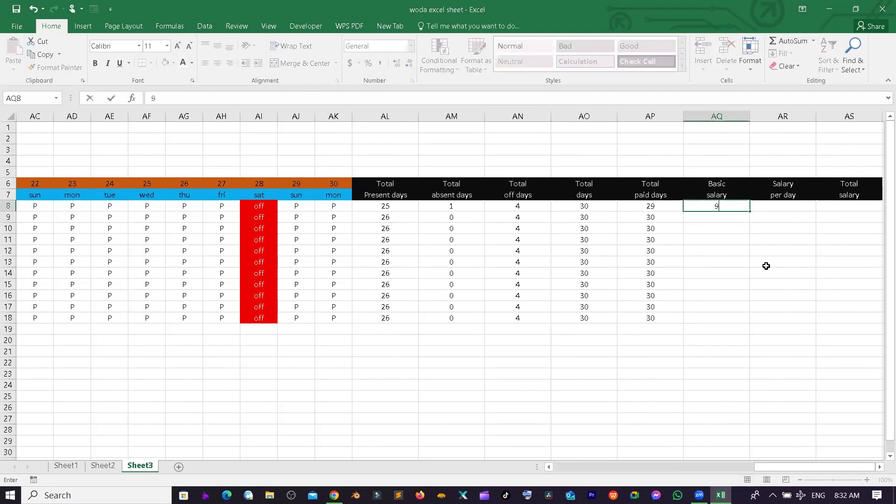
text(0000)
key(Return)
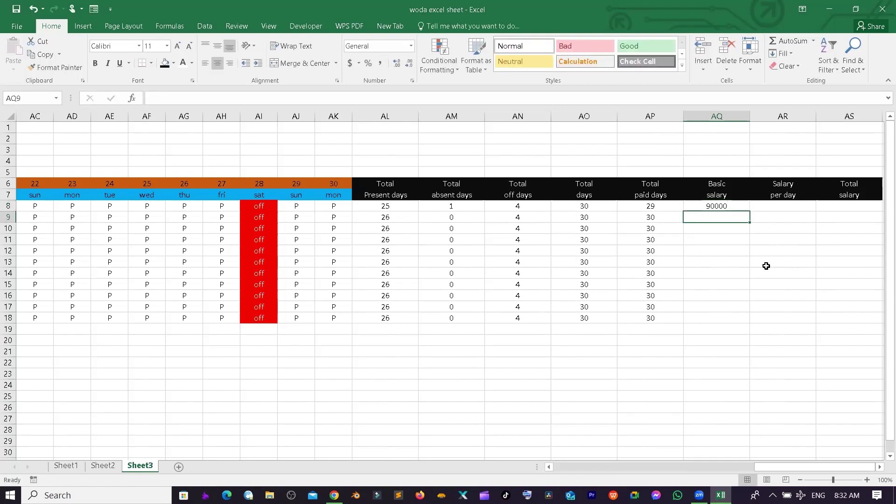
text(80000)
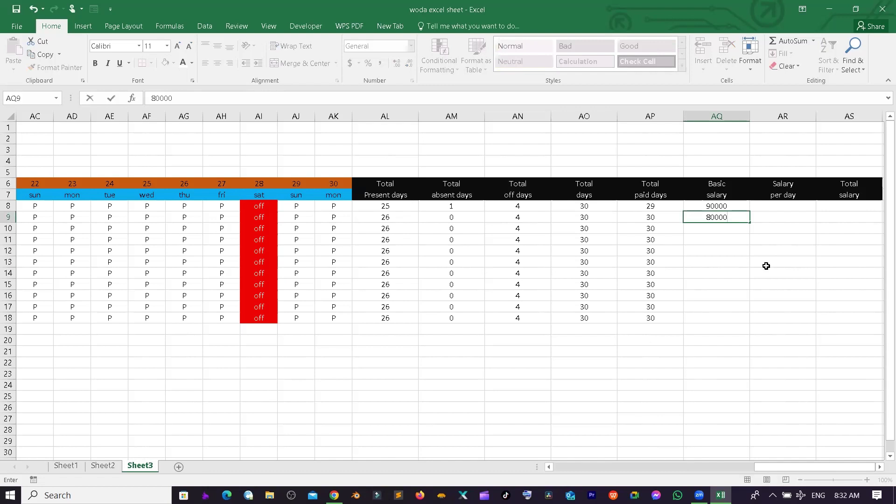
key(Return)
text(60000)
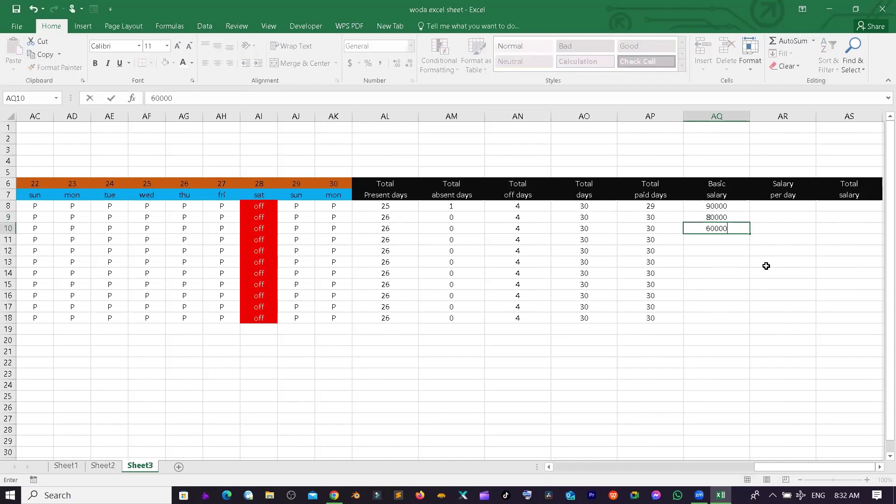
key(Return)
text(35000)
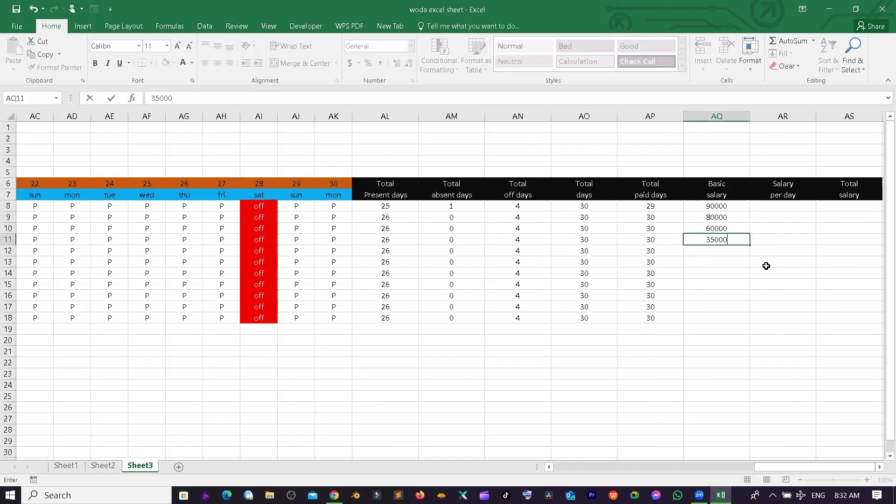
key(Return)
text(15000)
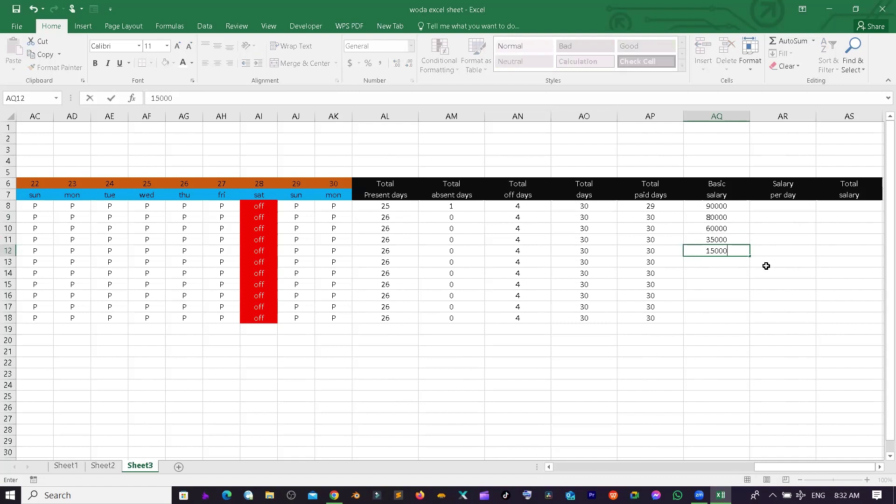
key(ctrl+Return)
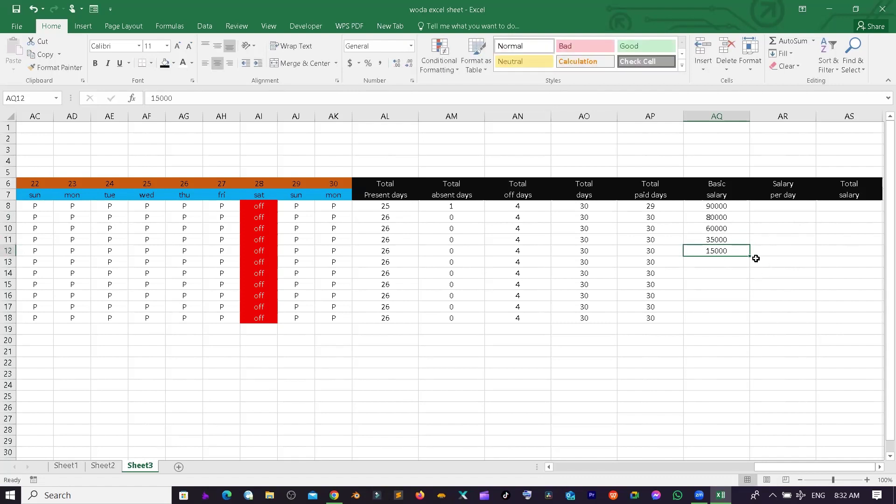
double_click(753, 254)
- Enter =AQ8/AO8 in AR8 for salary per day and fill it down to AR18
click(813, 254)
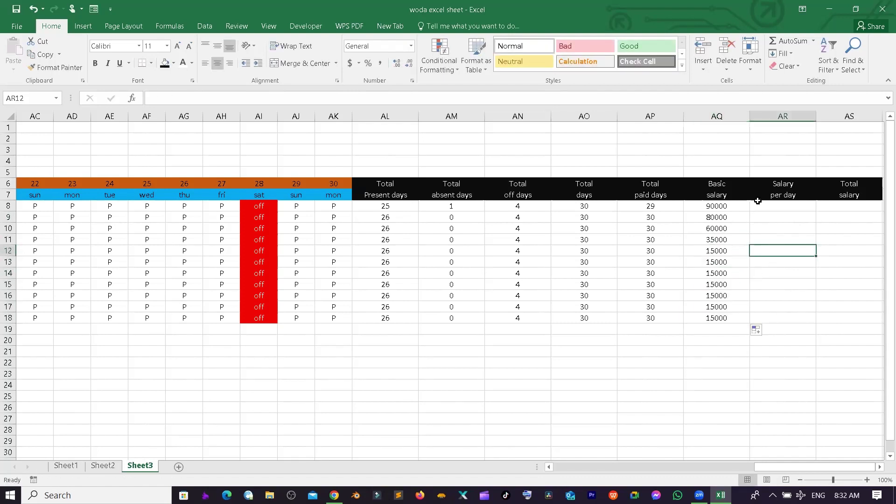
click(789, 209)
text(=)
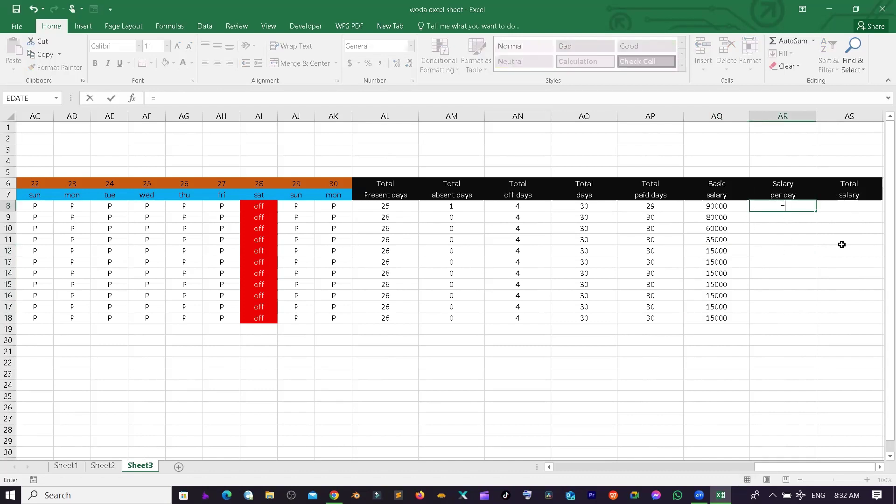
click(704, 208)
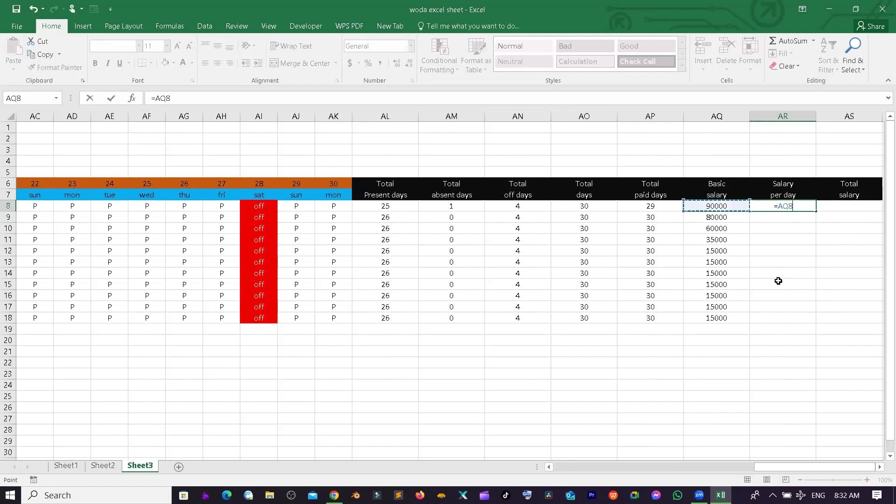
text(/)
click(584, 206)
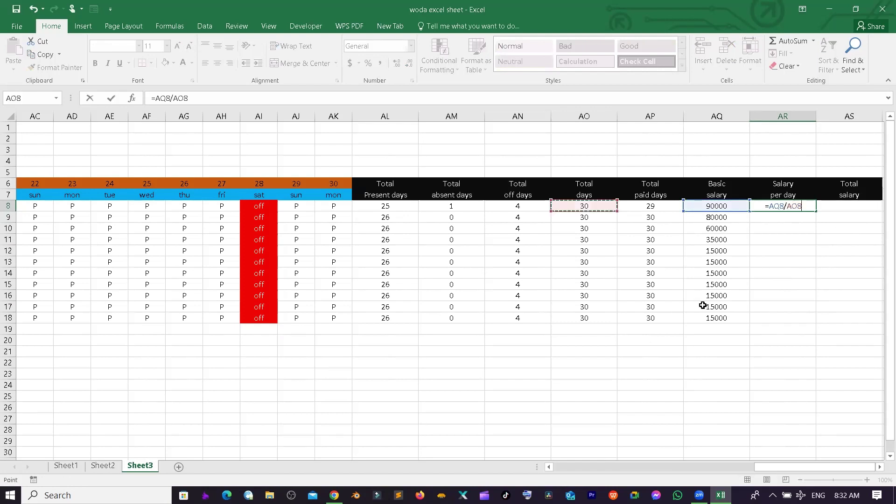
key(ctrl+Return)
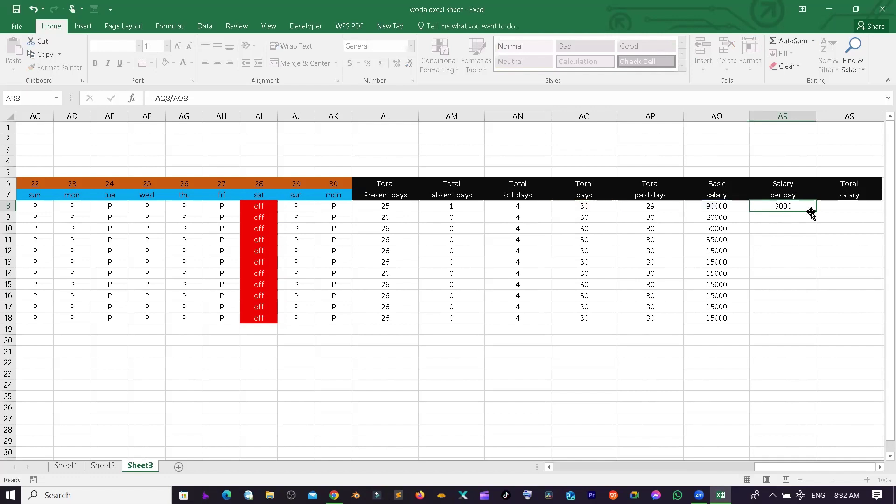
click(814, 214)
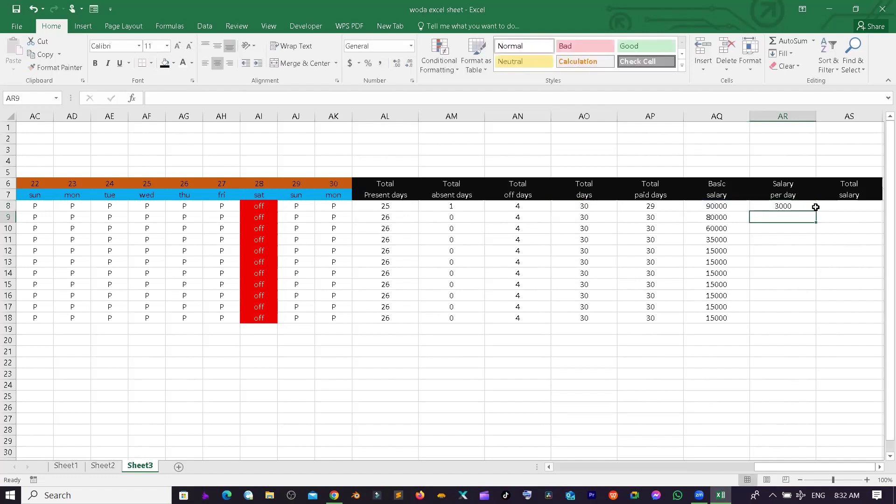
click(789, 206)
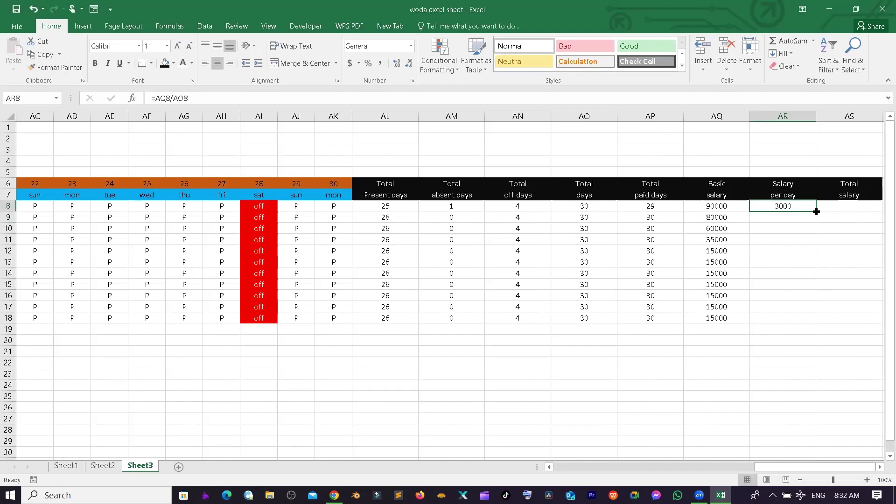
double_click(817, 211)
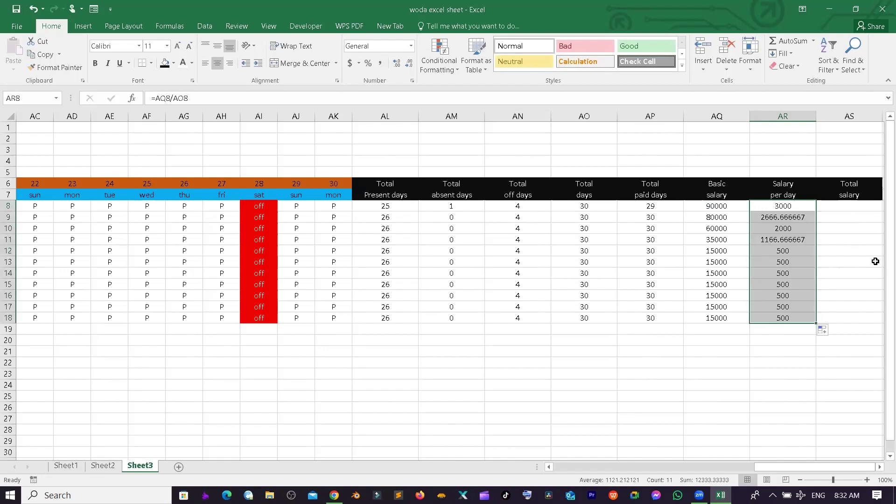
click(857, 239)
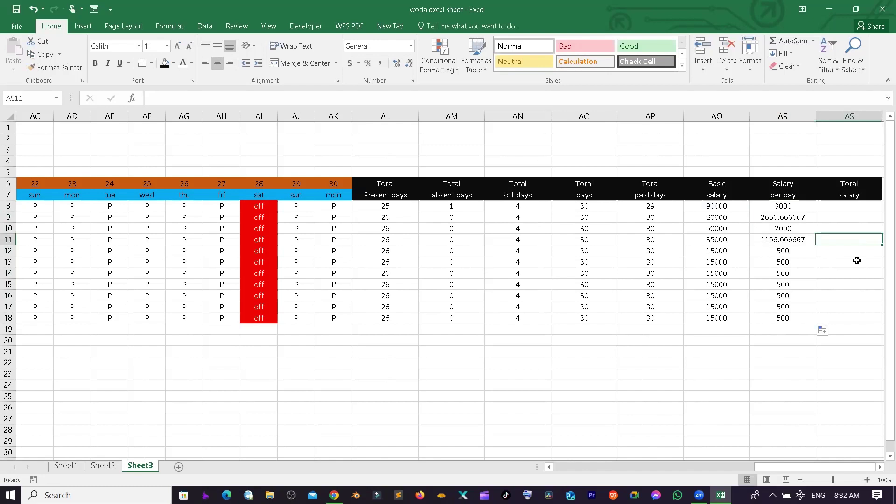
key(Up)
key(Up)
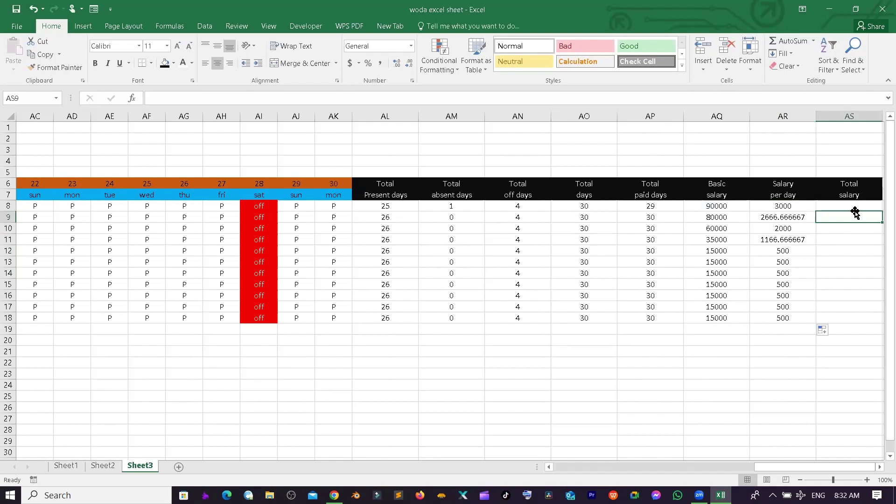
- Enter =AR8*AP8 in AS8 so the first employee's total salary is 87000
key(Up)
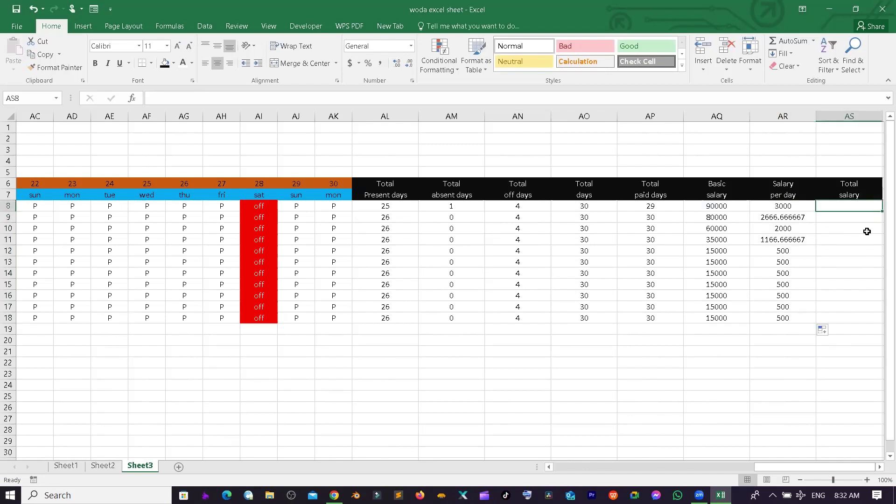
text(=)
key(Left)
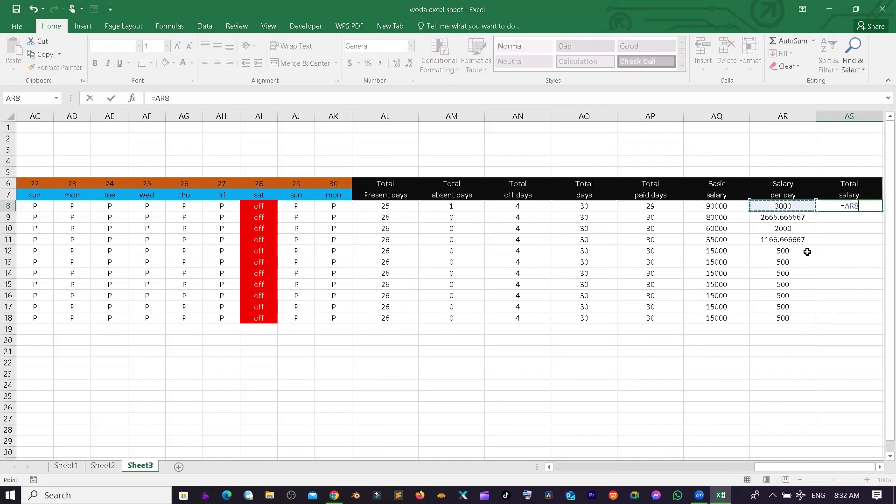
text(*)
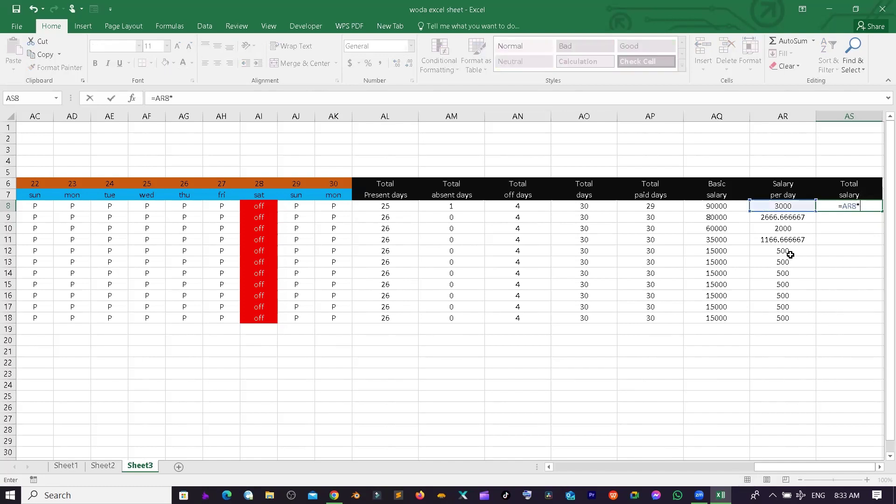
click(654, 205)
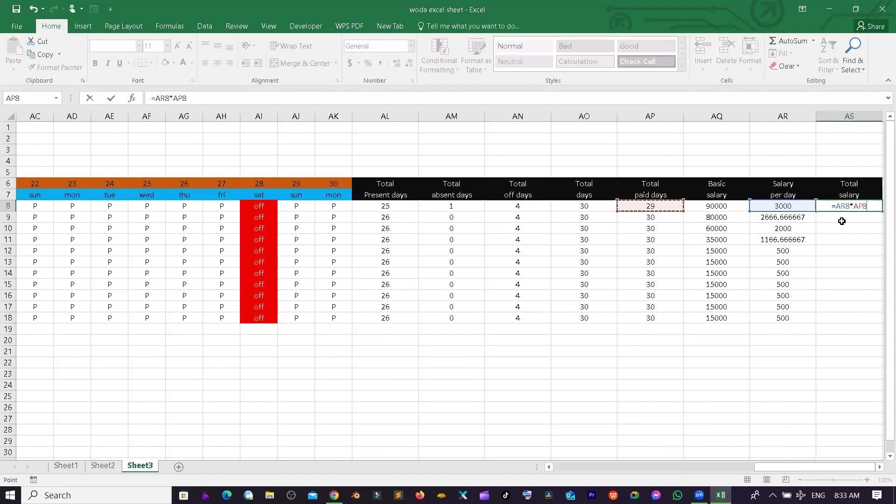
key(Return)
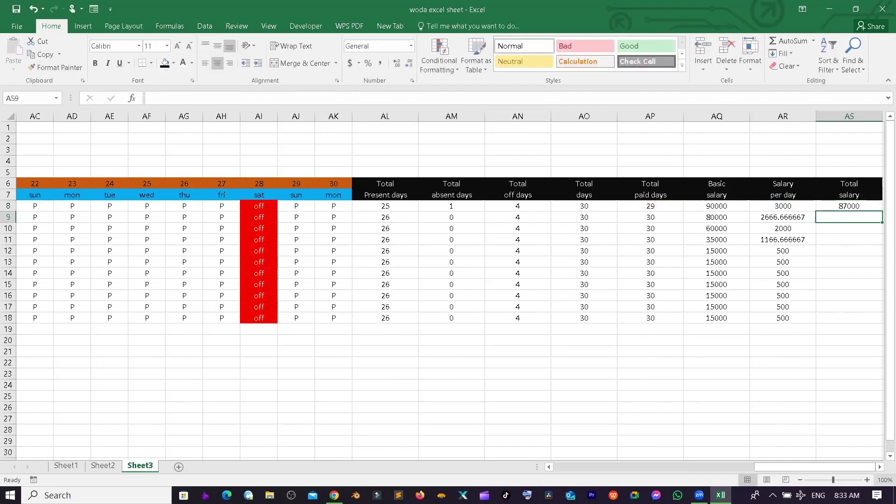
- Fill the total salary formula down to AS18, then select the salary figures AQ8:AS18
click(851, 198)
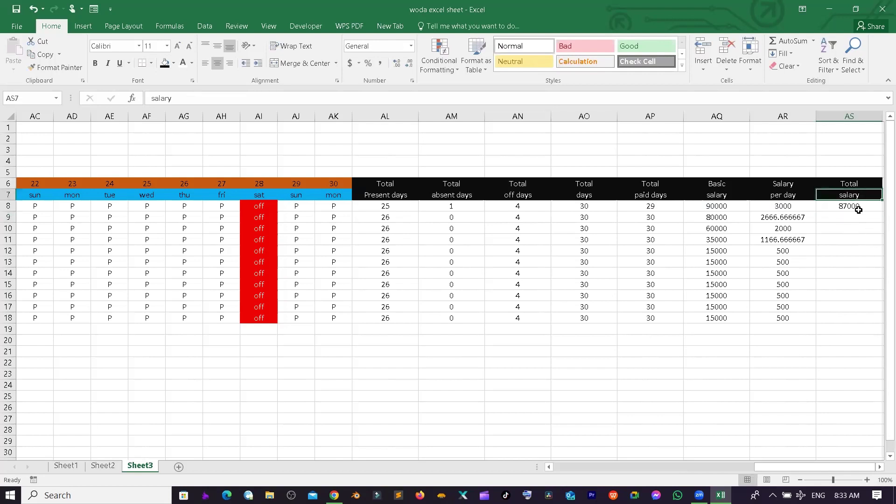
click(859, 208)
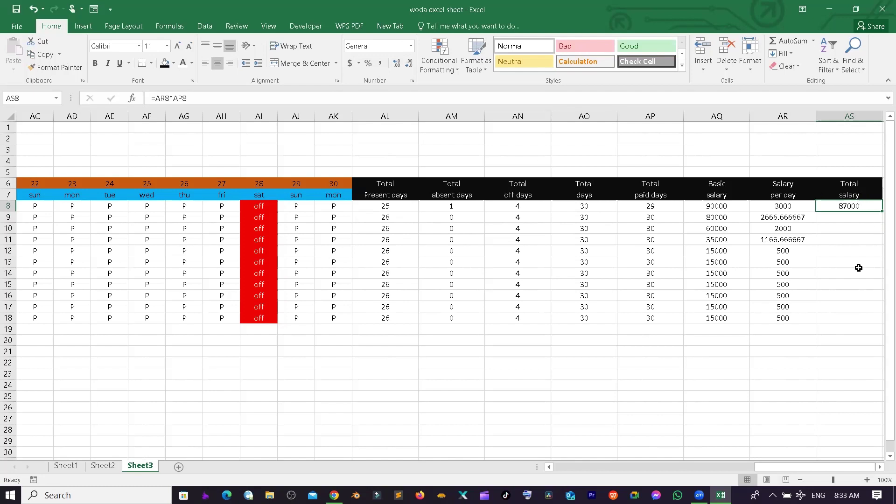
double_click(883, 211)
click(846, 292)
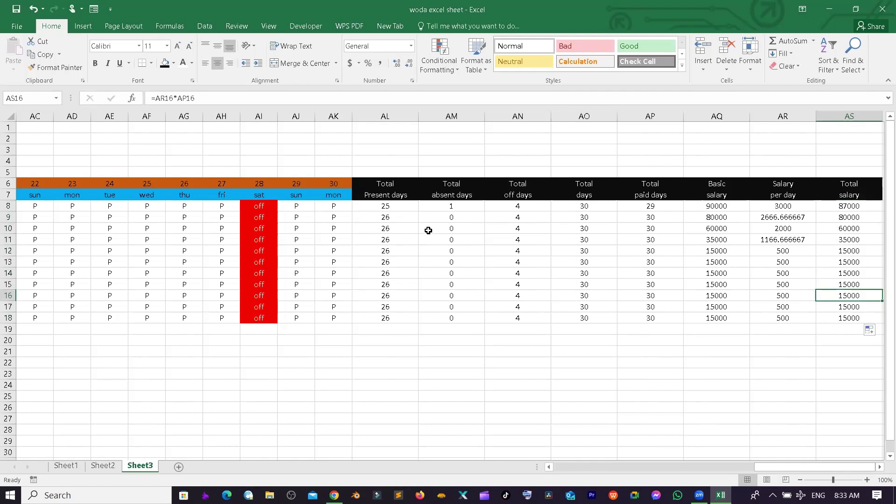
drag(709, 205, 714, 217)
drag(816, 251, 858, 317)
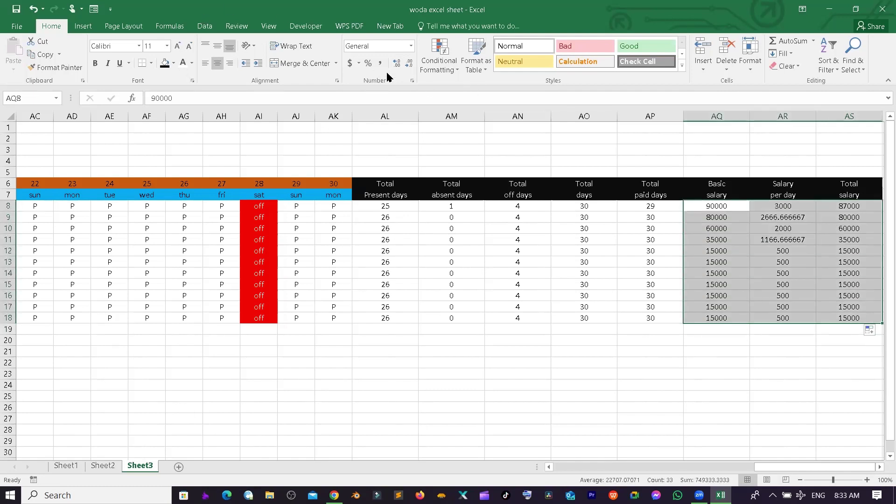
- Format AQ8:AS18 as Currency with the ₹ Nepali symbol and 0 decimal places
click(413, 83)
click(397, 178)
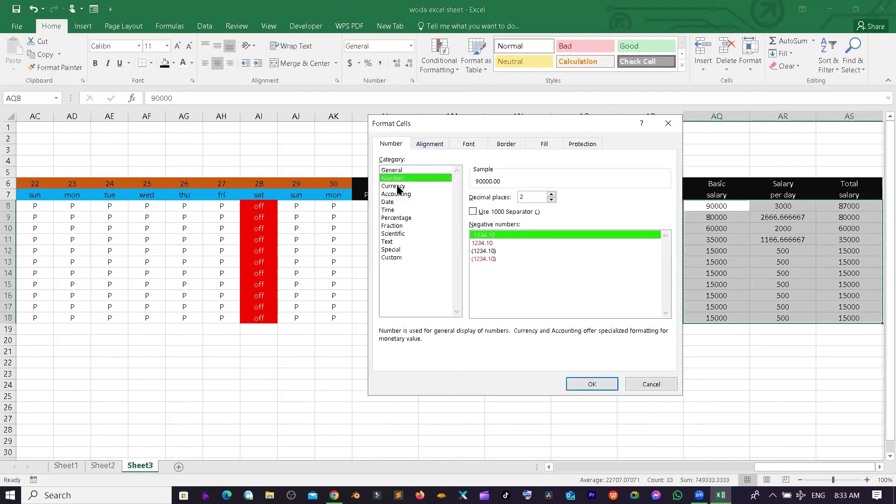
click(398, 186)
click(501, 213)
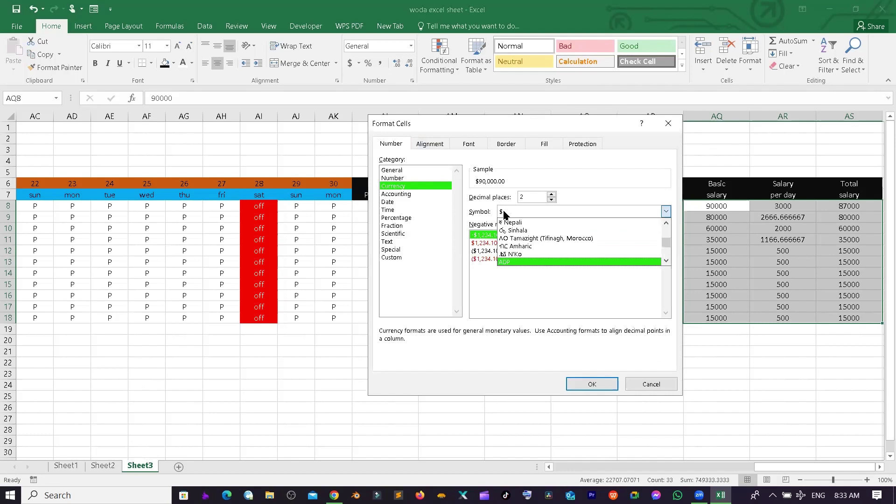
click(533, 223)
text(0)
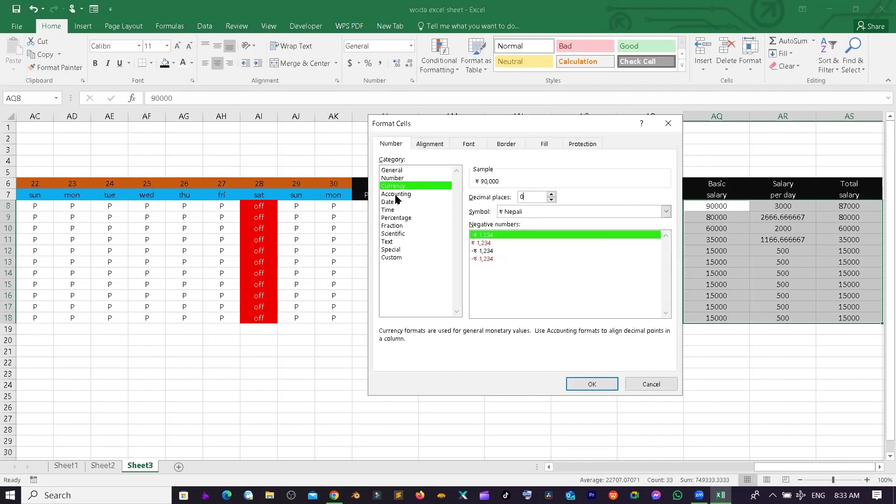
key(Return)
click(819, 305)
click(807, 350)
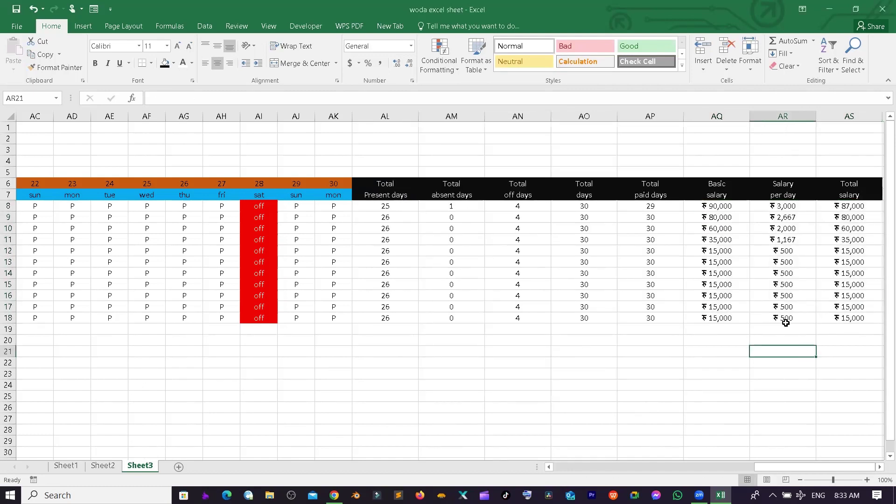
click(708, 384)
click(704, 373)
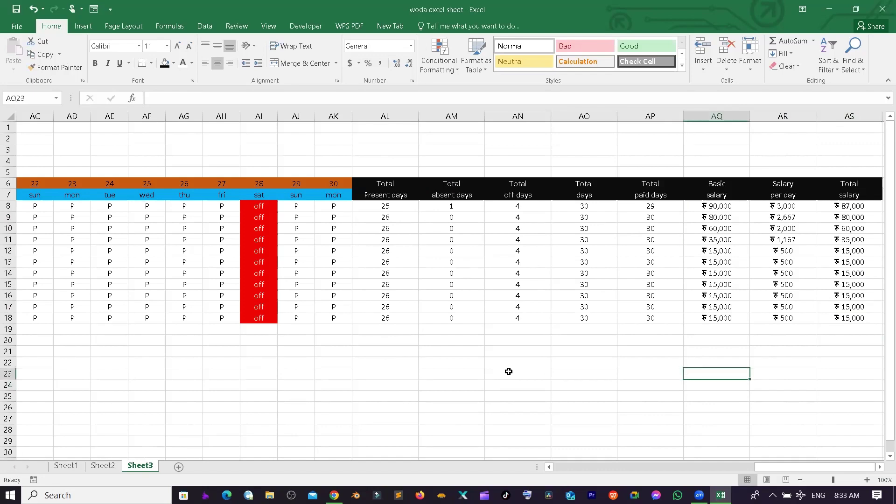
- Merge rows 1–4 across columns A to S with Merge Across
drag(817, 466, 231, 458)
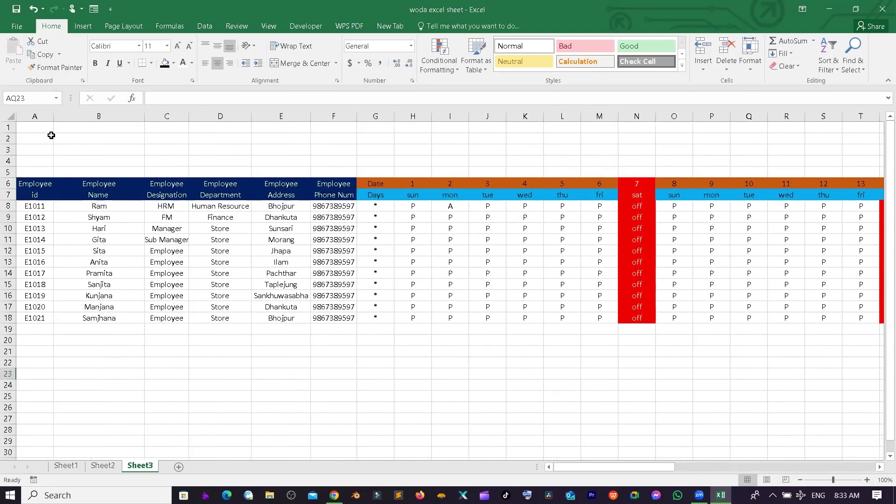
click(164, 157)
drag(29, 126, 828, 161)
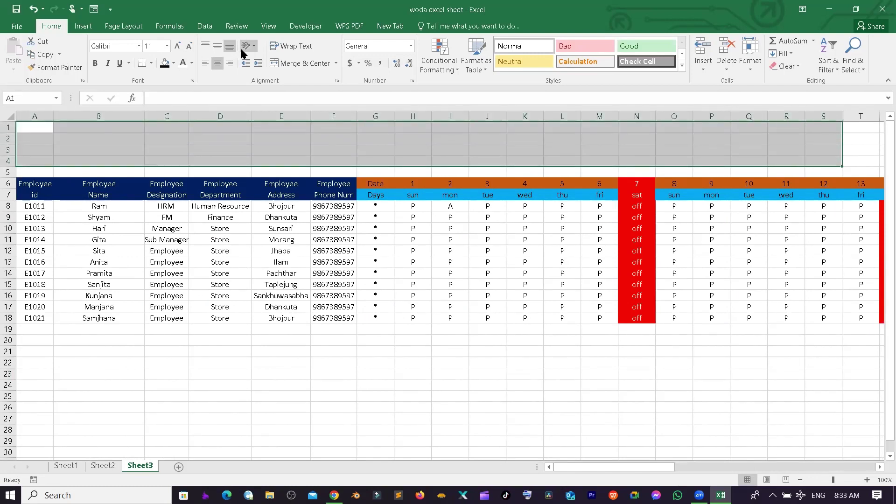
click(336, 63)
click(326, 90)
- Type the title lines Nucleus Academy, Bhojpur Nepal, Phone Number and Employee Attendance sheet in rows 1–4
click(191, 131)
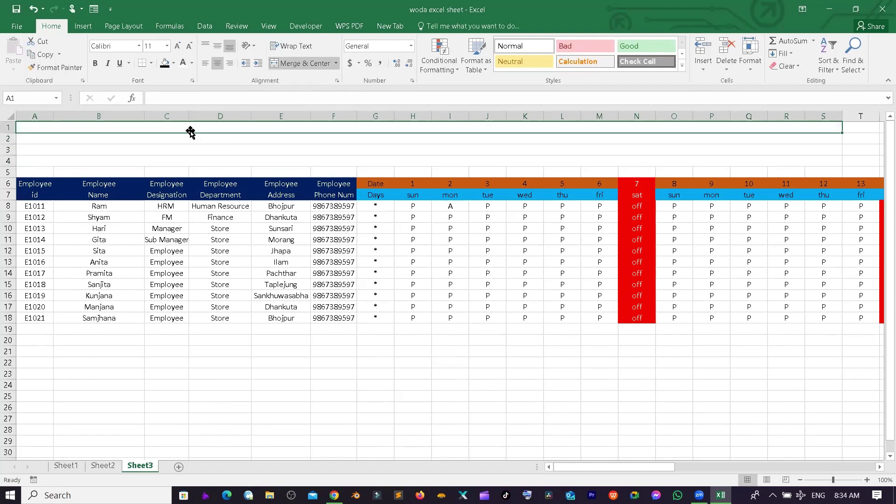
text(NNucleus Academy)
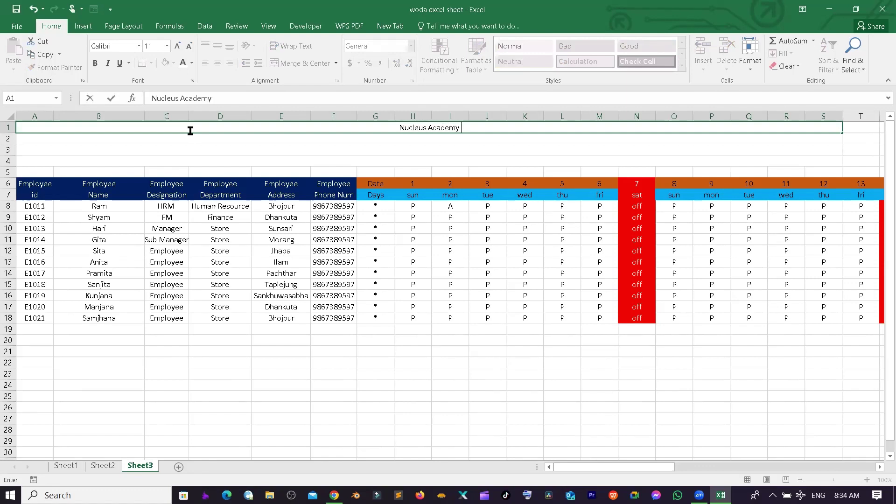
key(Return)
text(Bhojpur)
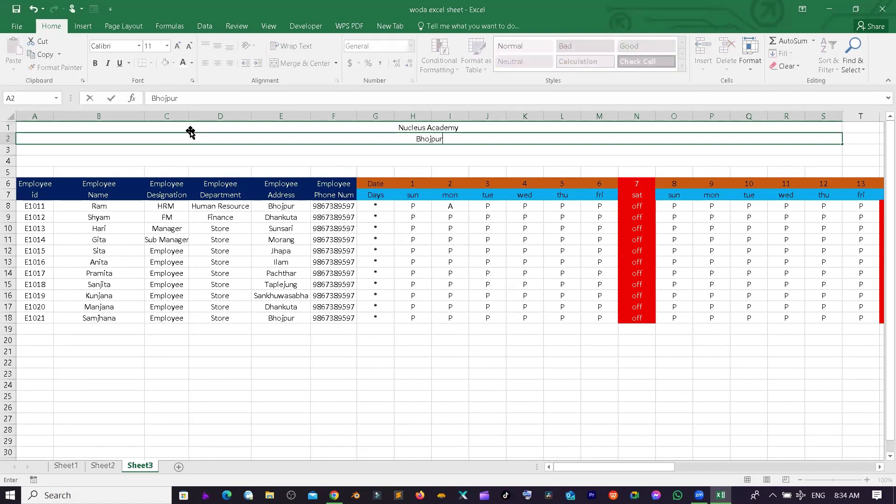
text( Nepal)
key(Return)
text(Phone N)
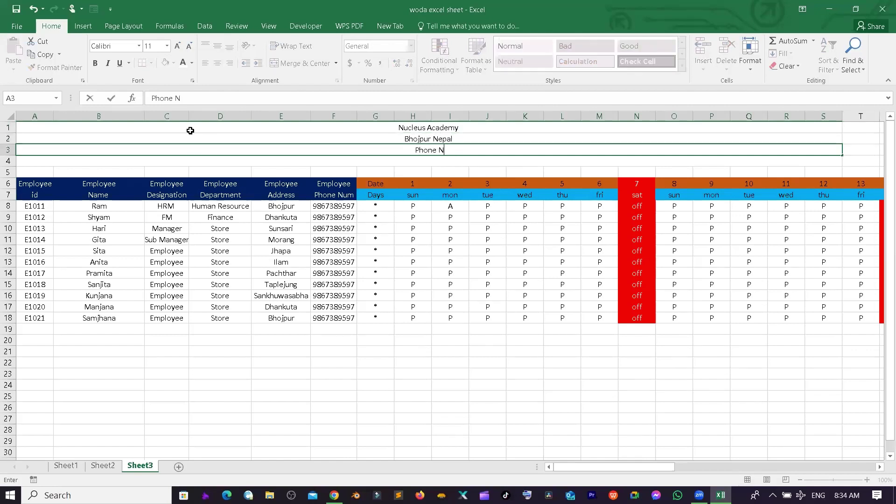
text(umber)
key(Return)
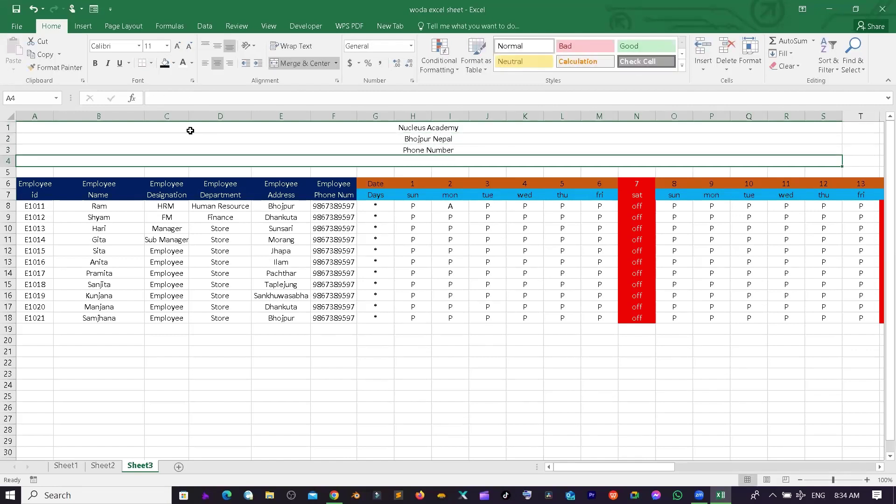
text(Employe)
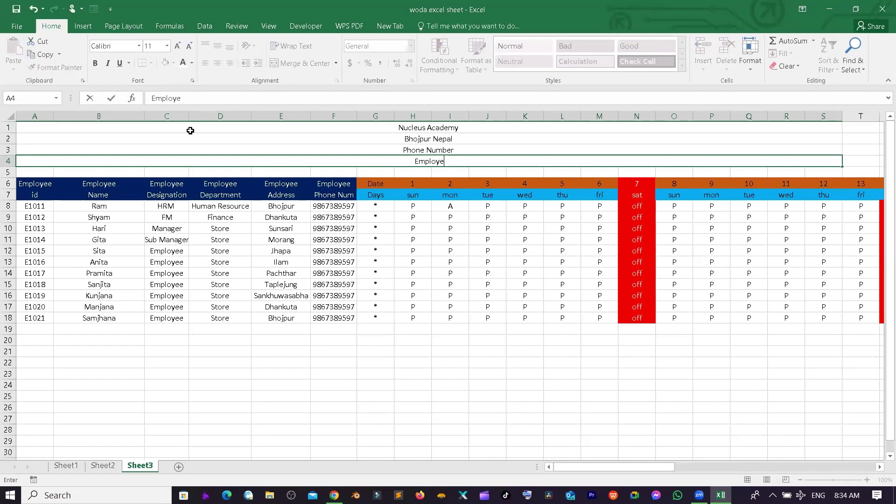
text(e Attendance sheet)
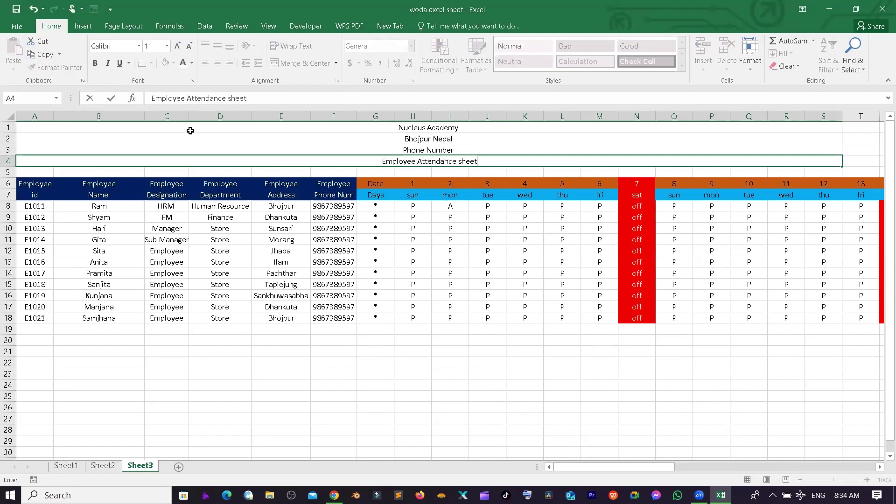
key(Return)
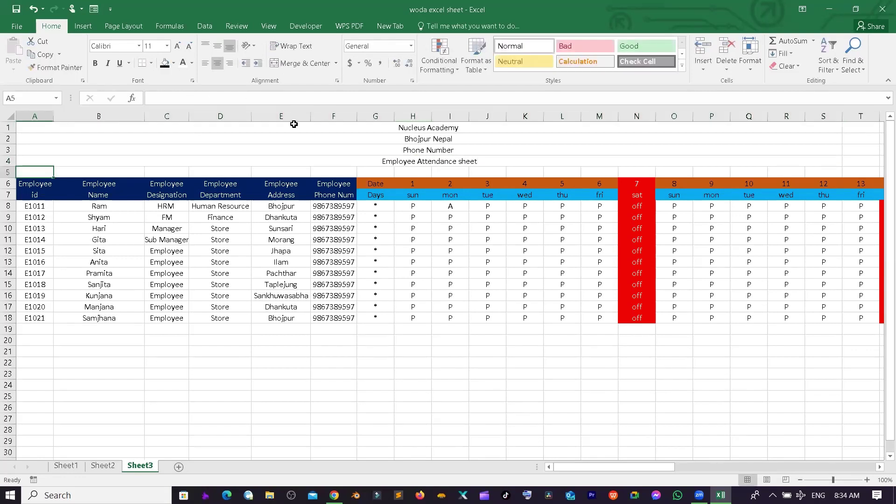
click(375, 132)
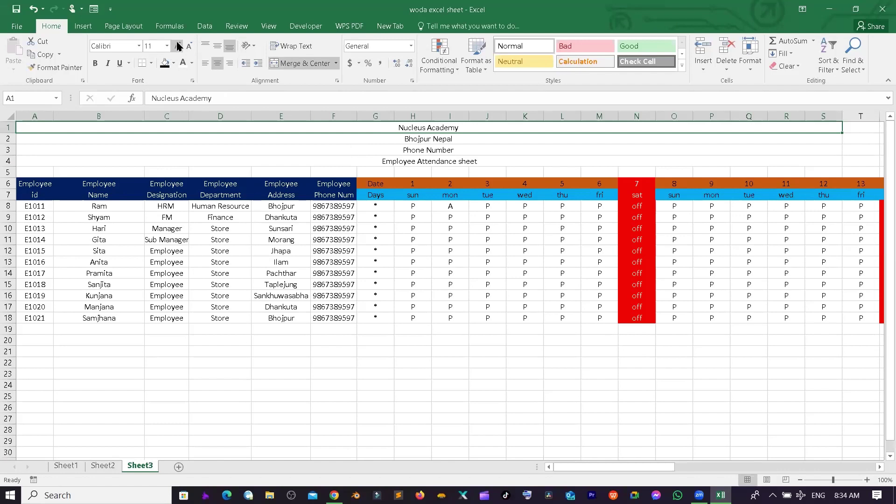
- Enlarge the Nucleus Academy title to 72 pt
click(179, 45)
click(179, 45)
click(179, 45)
click(179, 45)
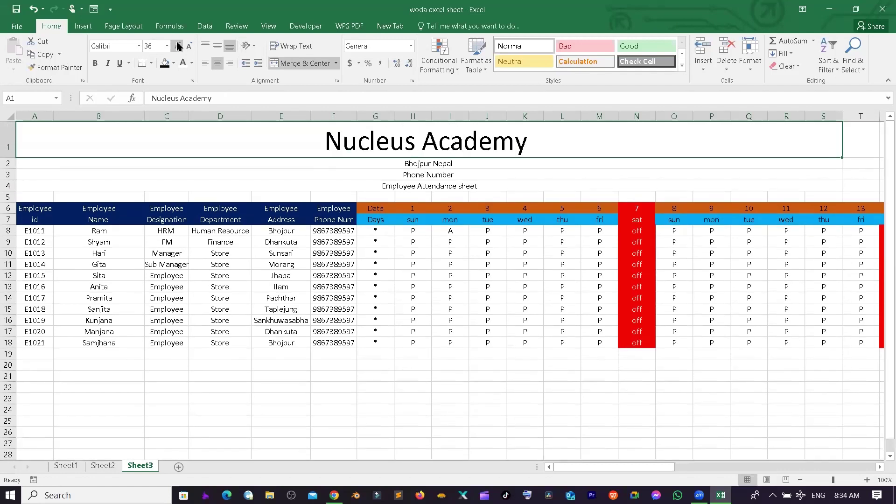
click(178, 46)
click(179, 45)
- Give the title block a black fill with white text, and enlarge Bhojpur Nepal to 20 pt
drag(551, 198, 549, 218)
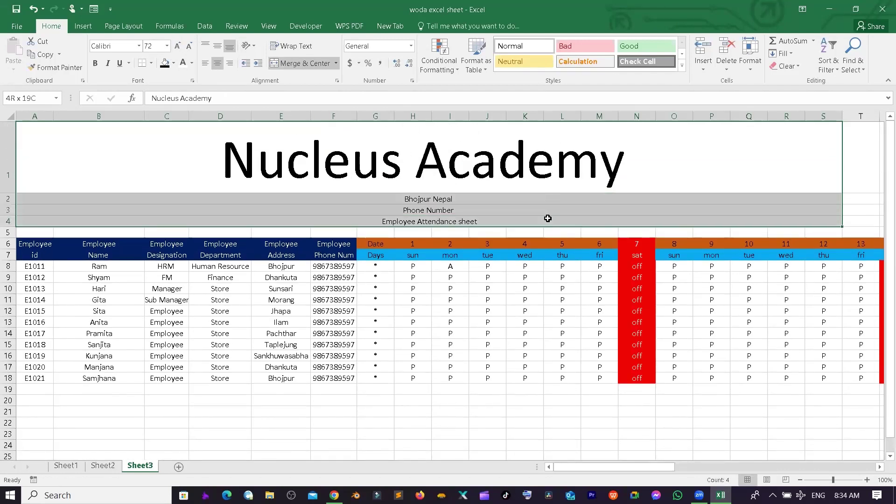
click(165, 63)
click(186, 63)
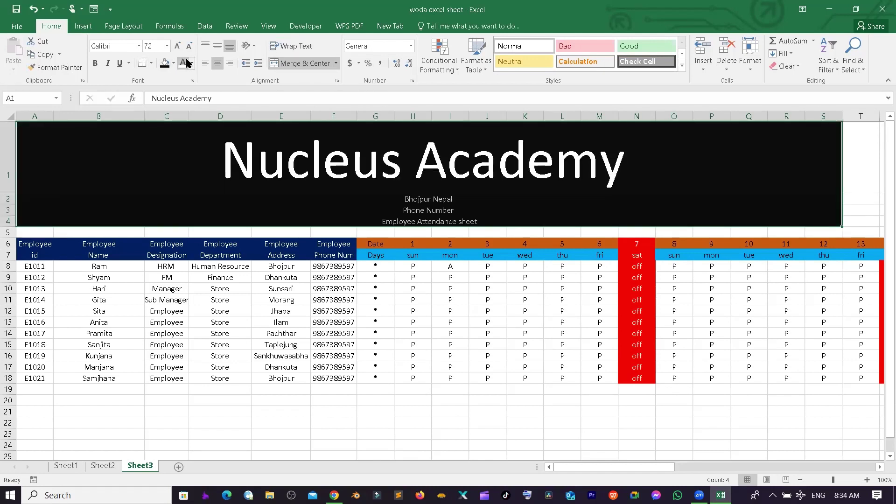
click(430, 199)
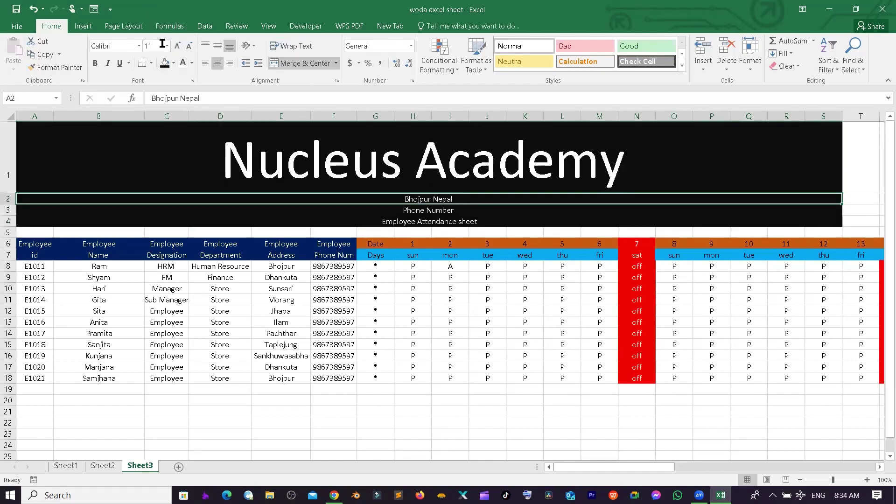
click(178, 46)
click(177, 45)
click(177, 46)
click(177, 46)
click(177, 46)
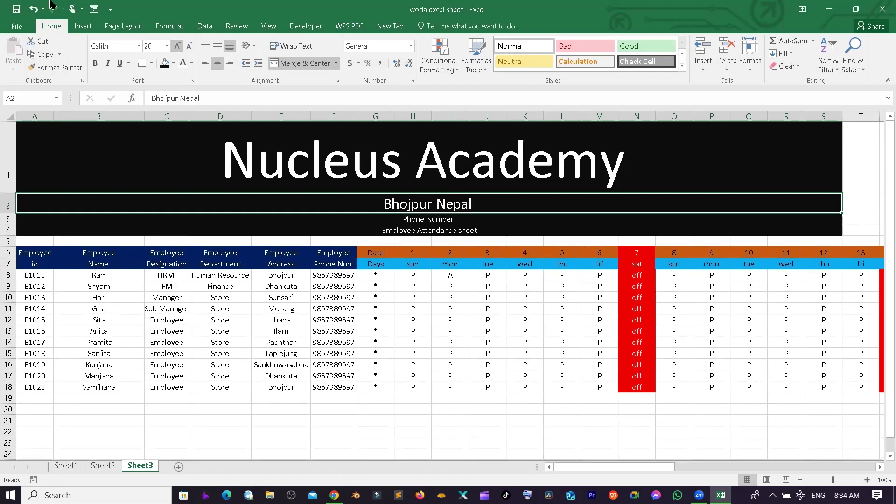
click(481, 334)
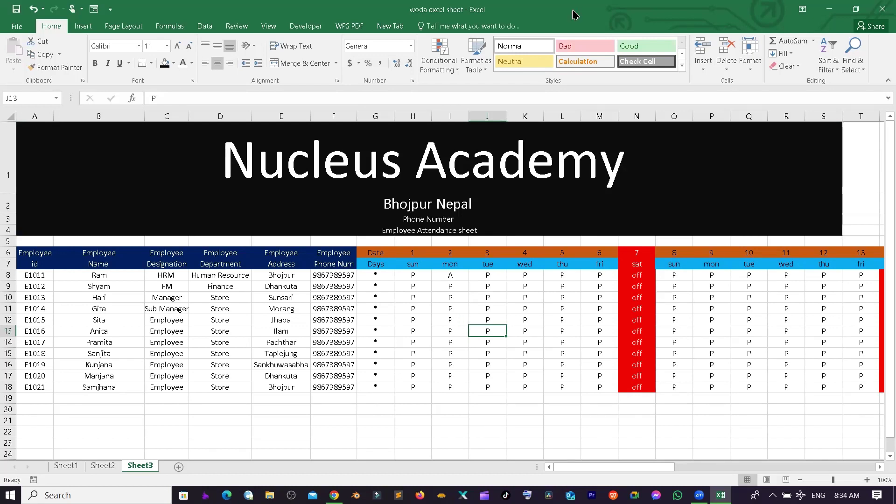
click(508, 318)
click(492, 367)
click(483, 388)
click(480, 406)
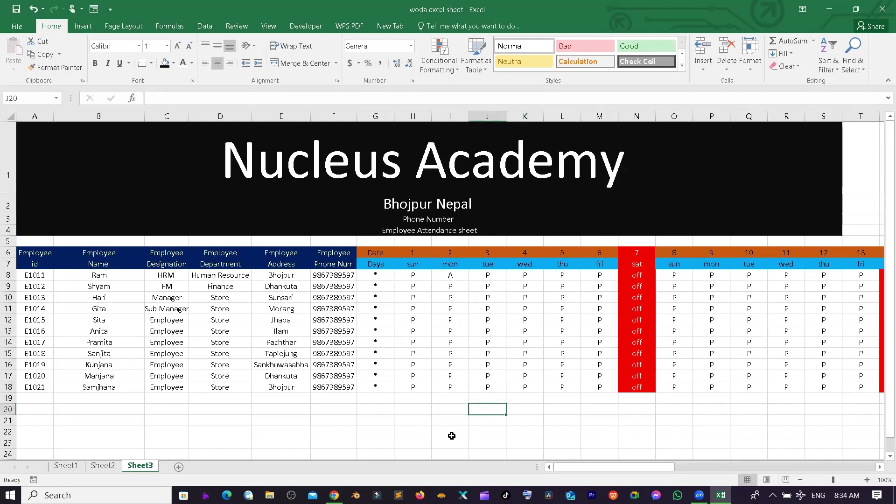